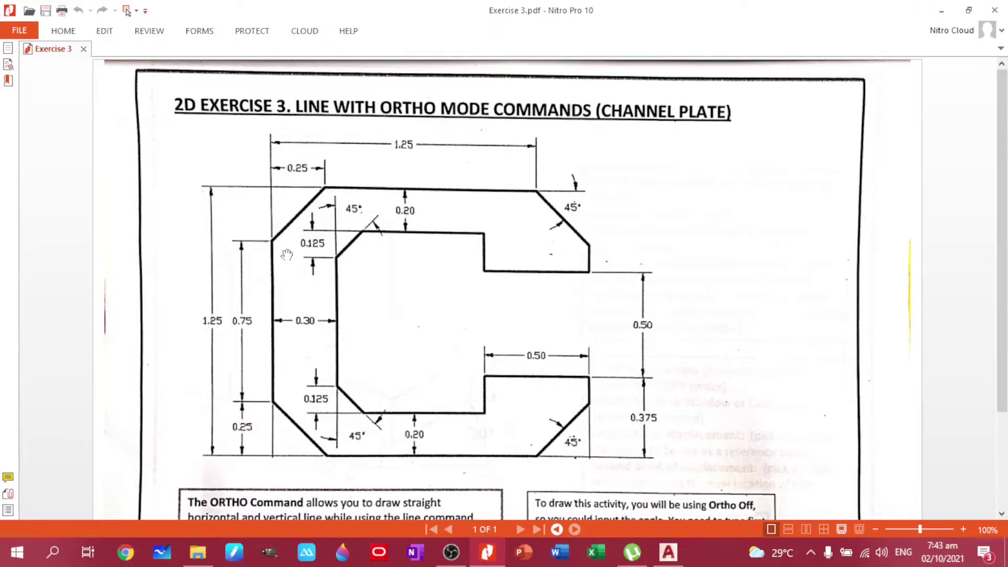
Examine the channel plate dimensions and the Ortho notes in the Exercise 3 PDF, checking the Ortho setting in AutoCAD
{"action": "scroll", "coordinate": [693, 423], "scroll_direction": "down", "scroll_amount": 2}
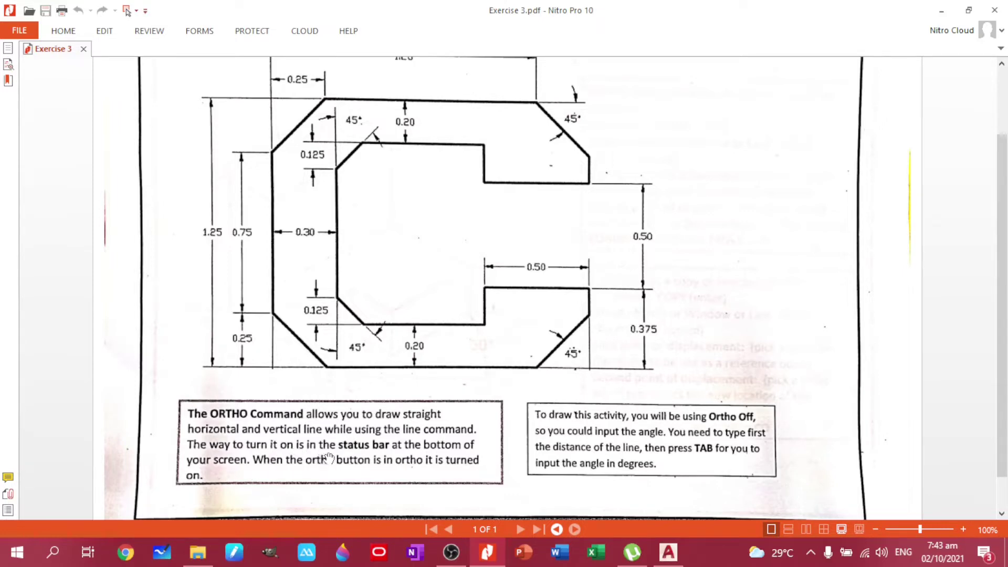
{"action": "left_click", "coordinate": [668, 553]}
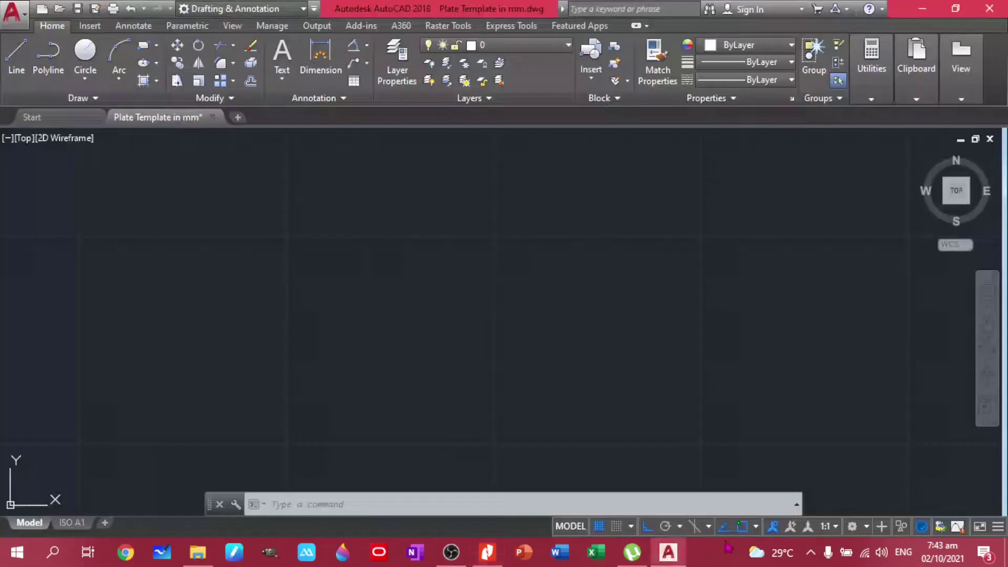
{"action": "left_click", "coordinate": [650, 527]}
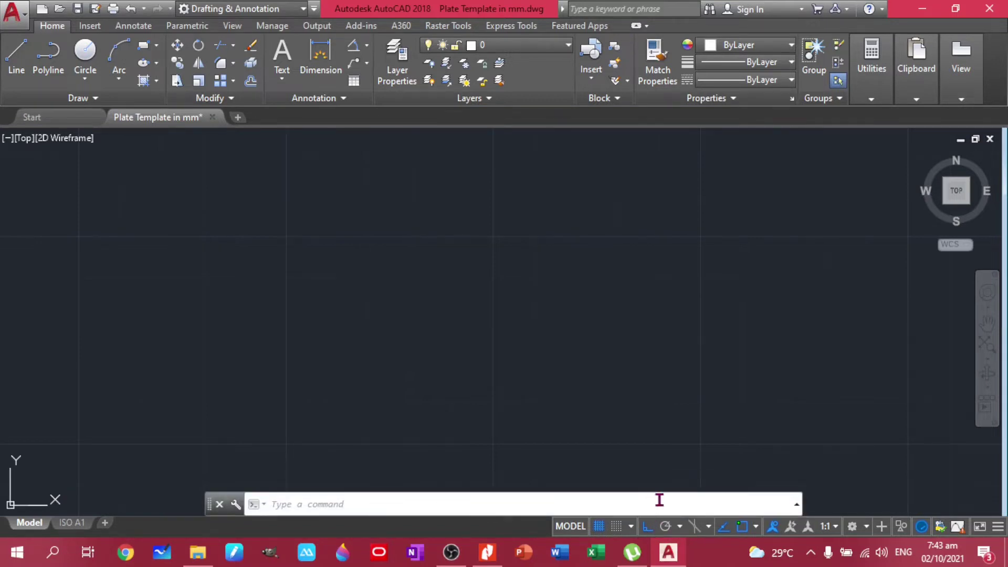
{"action": "left_click", "coordinate": [486, 553]}
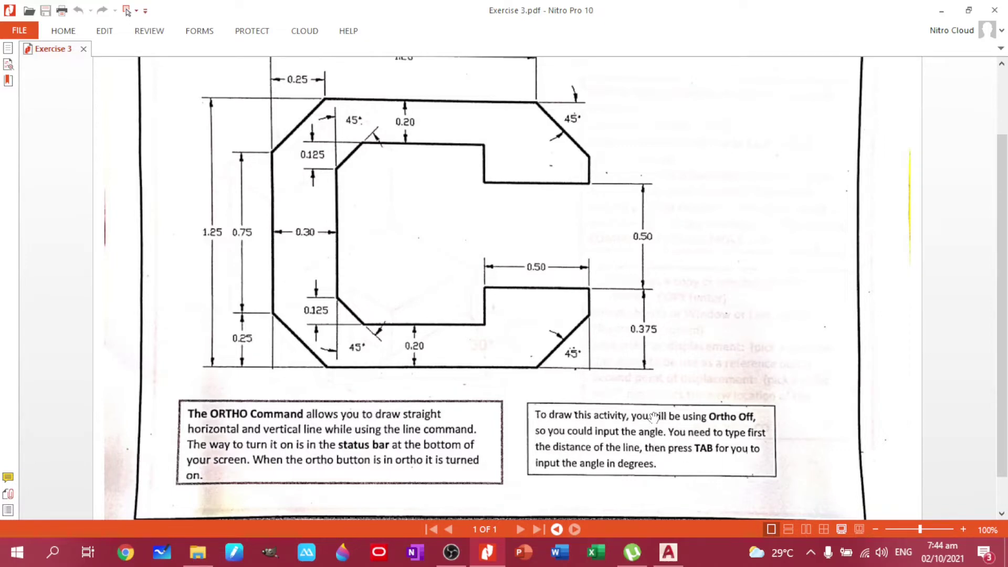
{"action": "scroll", "coordinate": [673, 249], "scroll_direction": "up", "scroll_amount": 1}
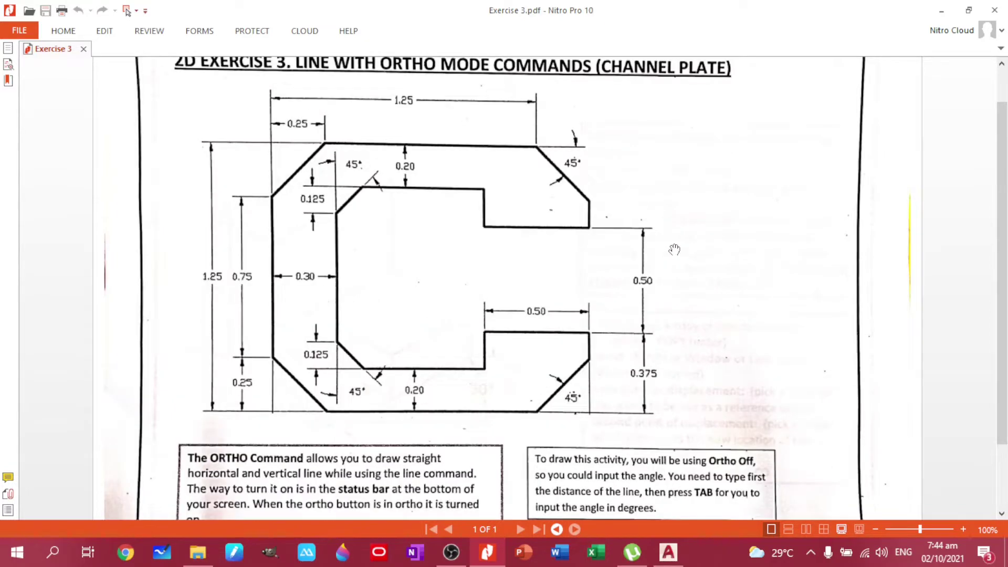
Switch to AutoCAD and draw a horizontal line 1.25 long as the plate's top edge
{"action": "left_click", "coordinate": [669, 552]}
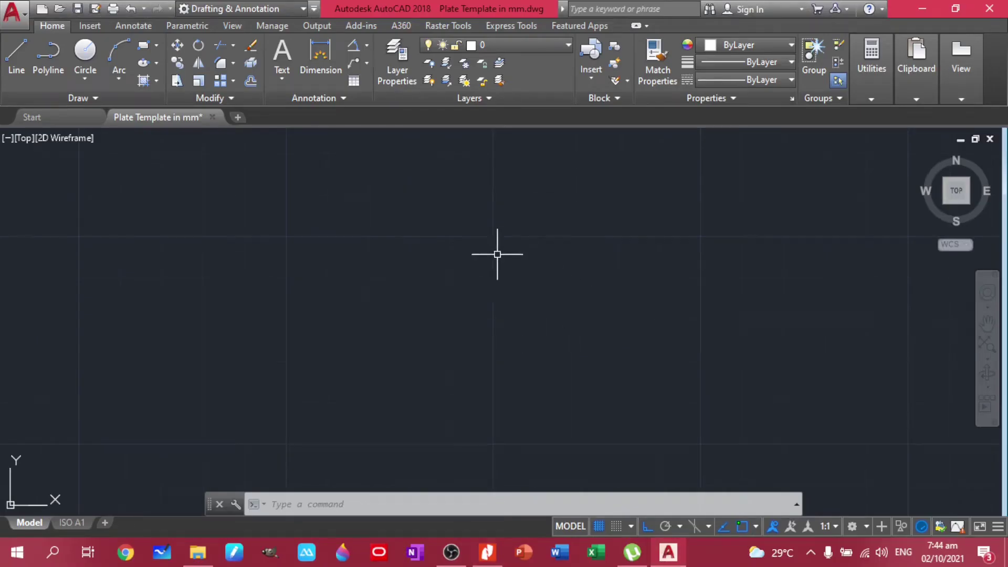
{"action": "key", "text": "Return"}
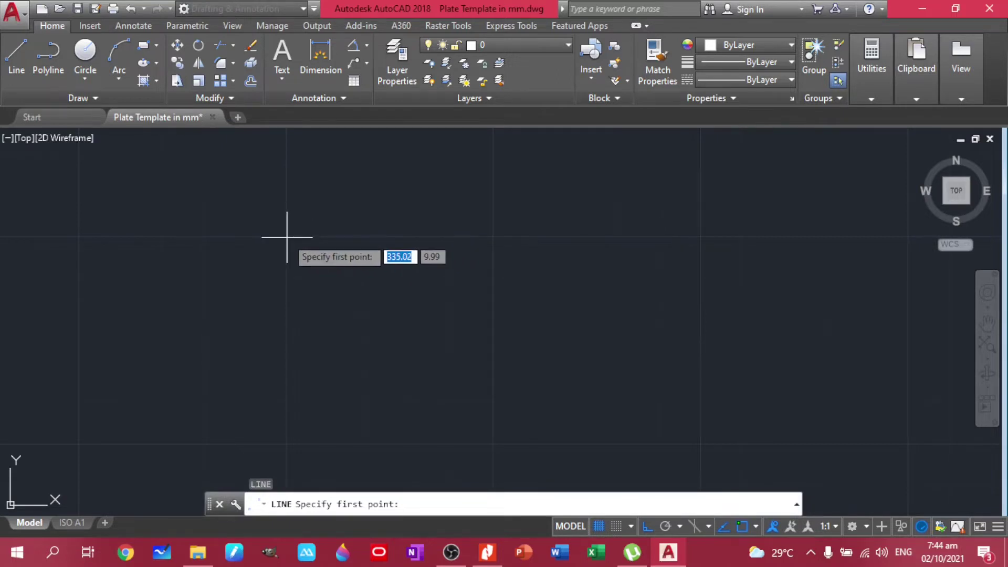
{"action": "left_click", "coordinate": [286, 237]}
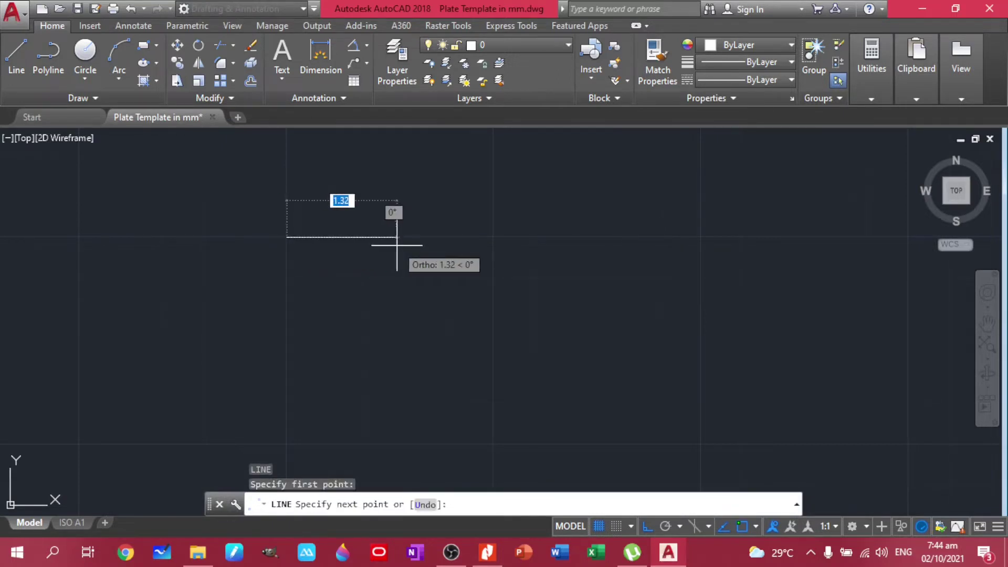
{"action": "type", "text": "1."}
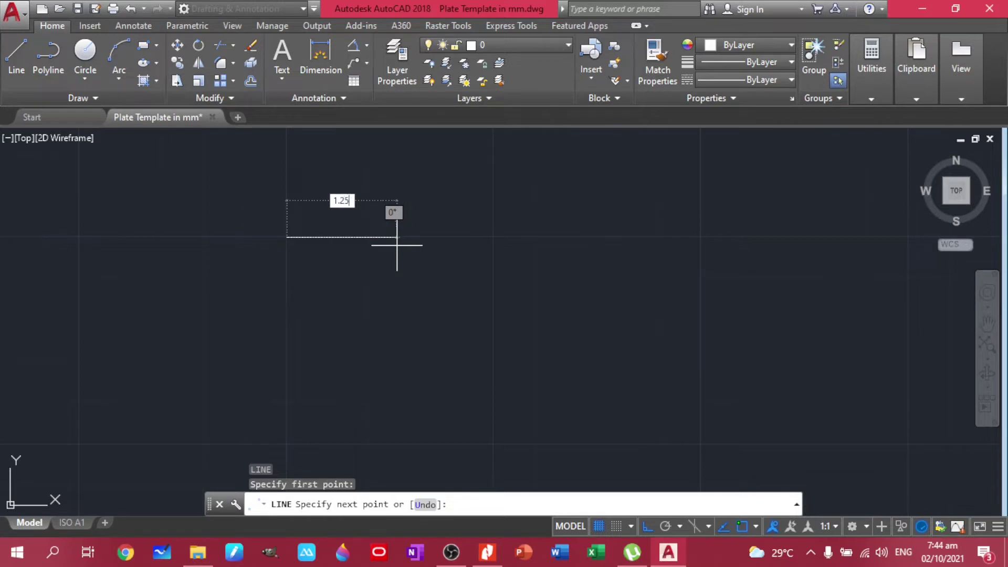
{"action": "type", "text": "25"}
{"action": "key", "text": "Return"}
{"action": "key", "text": "Return"}
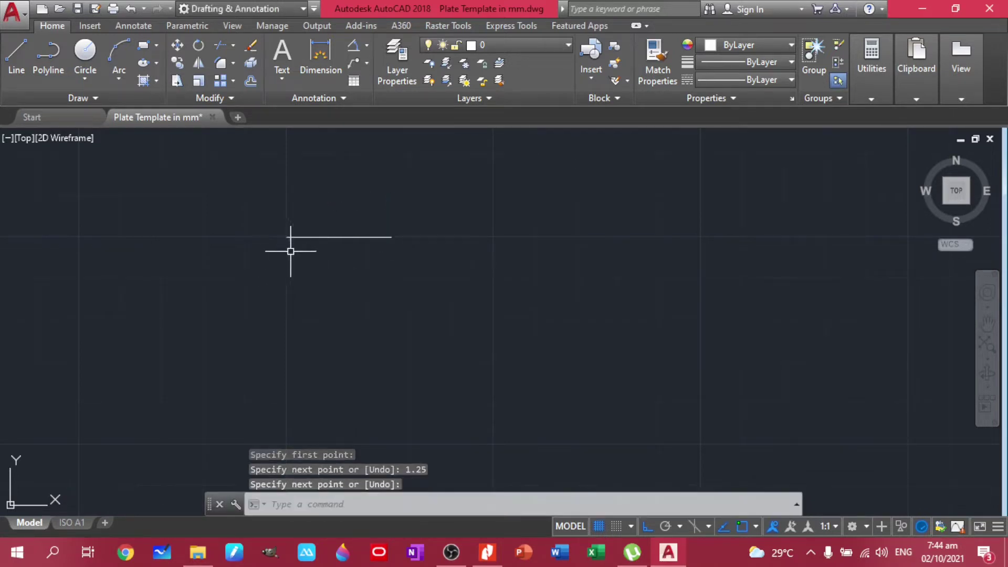
From the top line's left end, draw a 1.25 line straight down and a 1.25 line to the right
{"action": "key", "text": "Return"}
{"action": "left_click", "coordinate": [288, 238]}
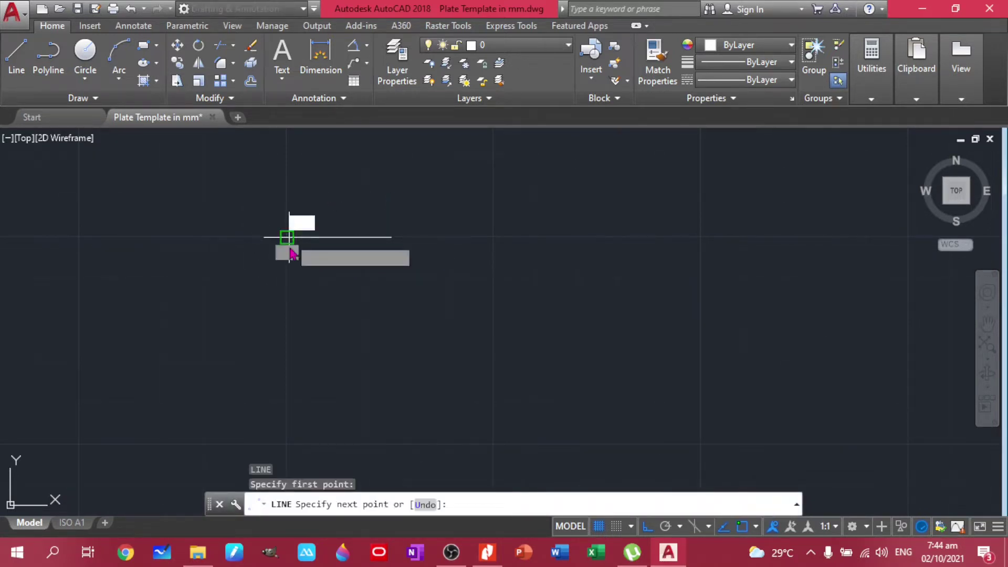
{"action": "type", "text": "1.25"}
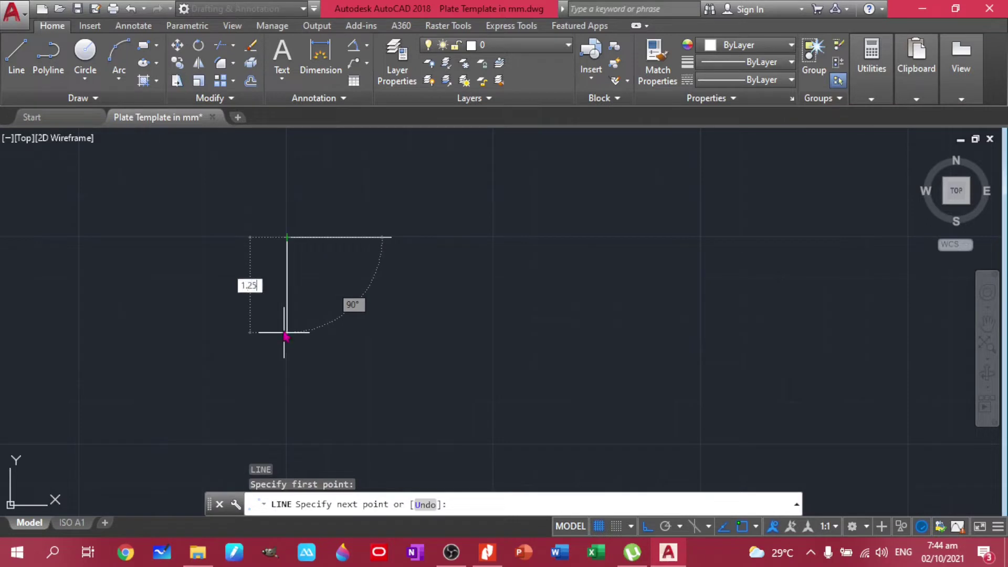
{"action": "key", "text": "Return"}
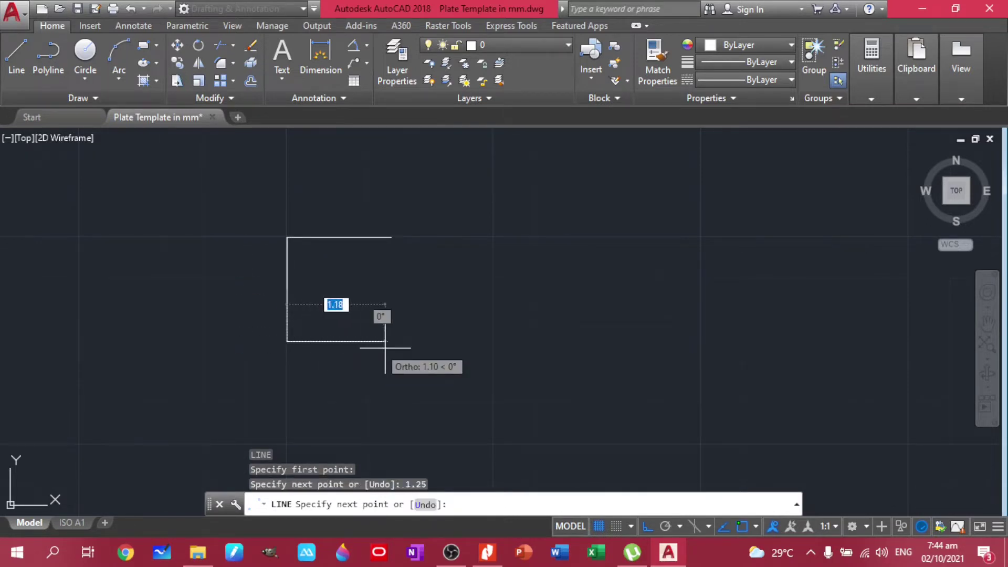
{"action": "type", "text": "1.25"}
{"action": "key", "text": "Return"}
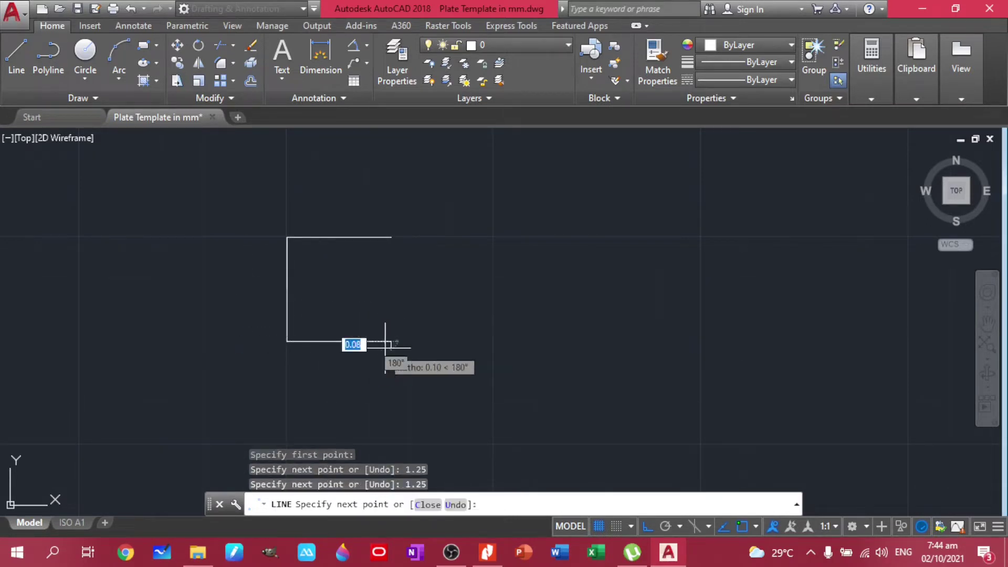
{"action": "key", "text": "Return"}
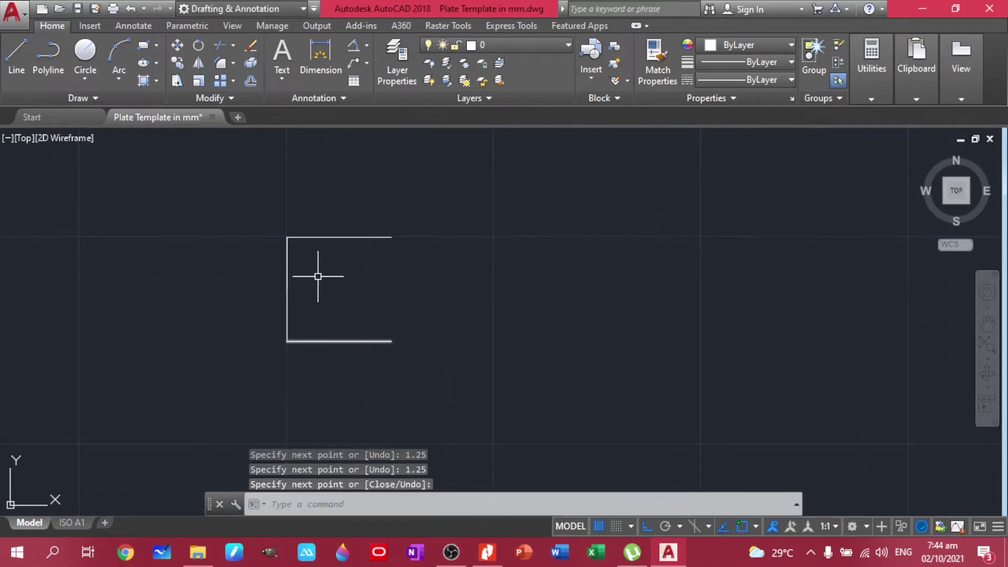
Check the wall thickness in the exercise PDF and offset the left vertical line 0.3 inward in AutoCAD
{"action": "scroll", "coordinate": [331, 272], "scroll_direction": "up", "scroll_amount": 3}
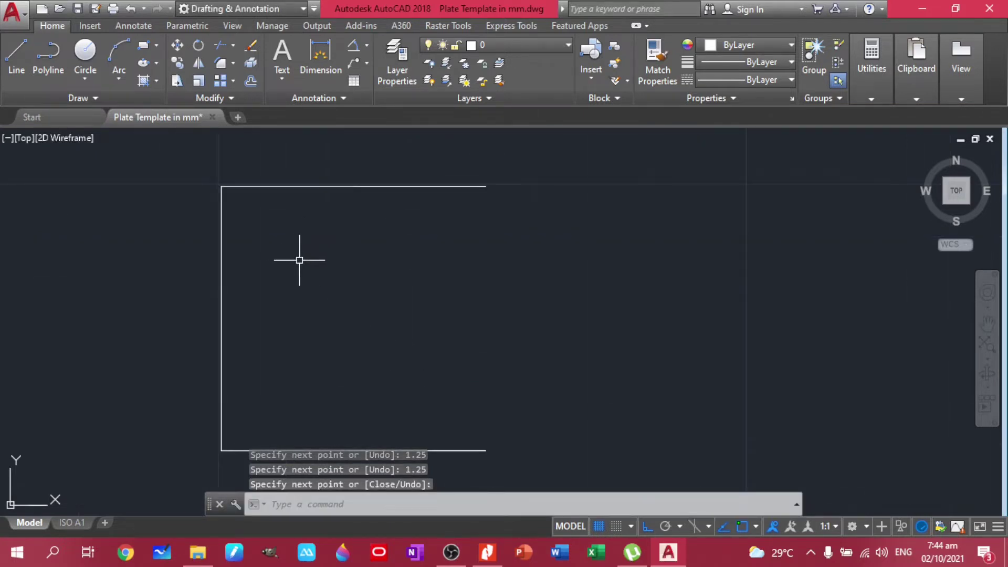
{"action": "middle_click_drag", "start_coordinate": [297, 259], "coordinate": [313, 243]}
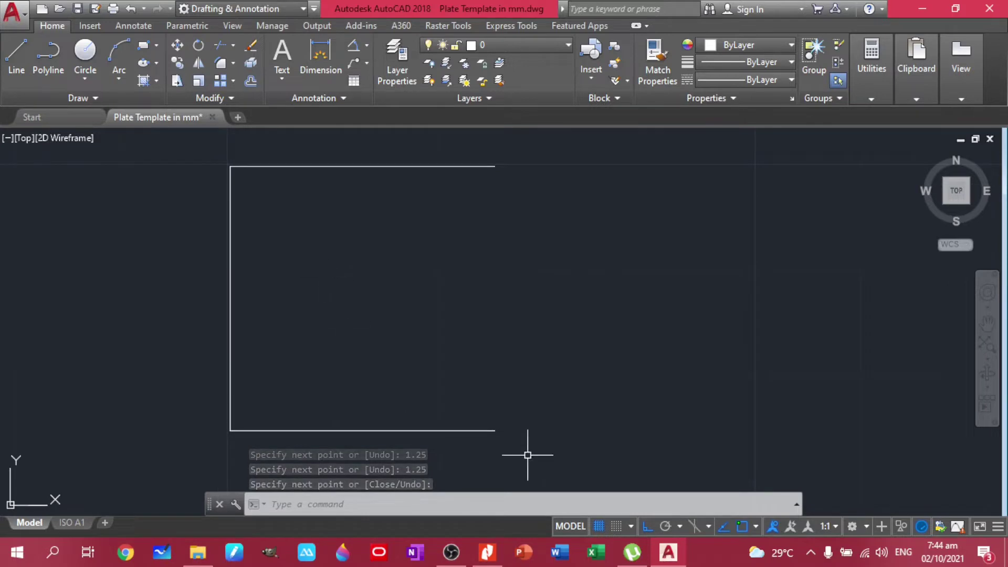
{"action": "left_click", "coordinate": [492, 556]}
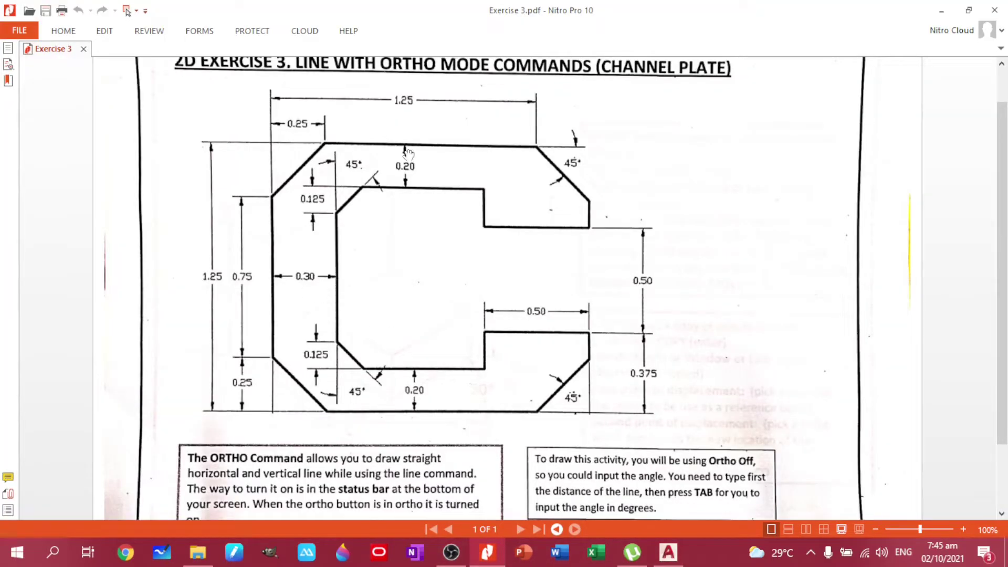
{"action": "left_click", "coordinate": [668, 552]}
{"action": "left_click", "coordinate": [332, 336]}
{"action": "left_click", "coordinate": [205, 297]}
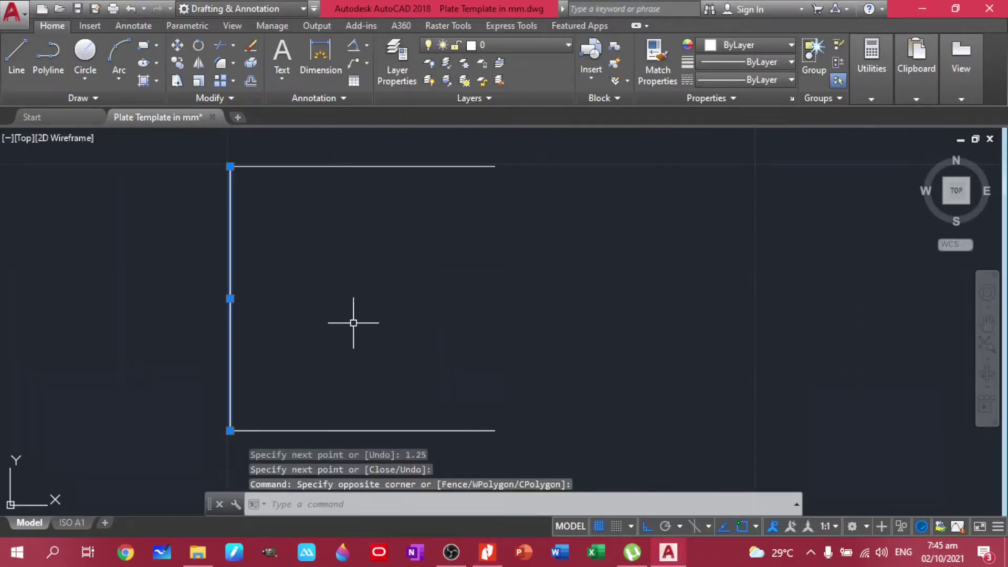
{"action": "type", "text": "OFF"}
{"action": "key", "text": "Return"}
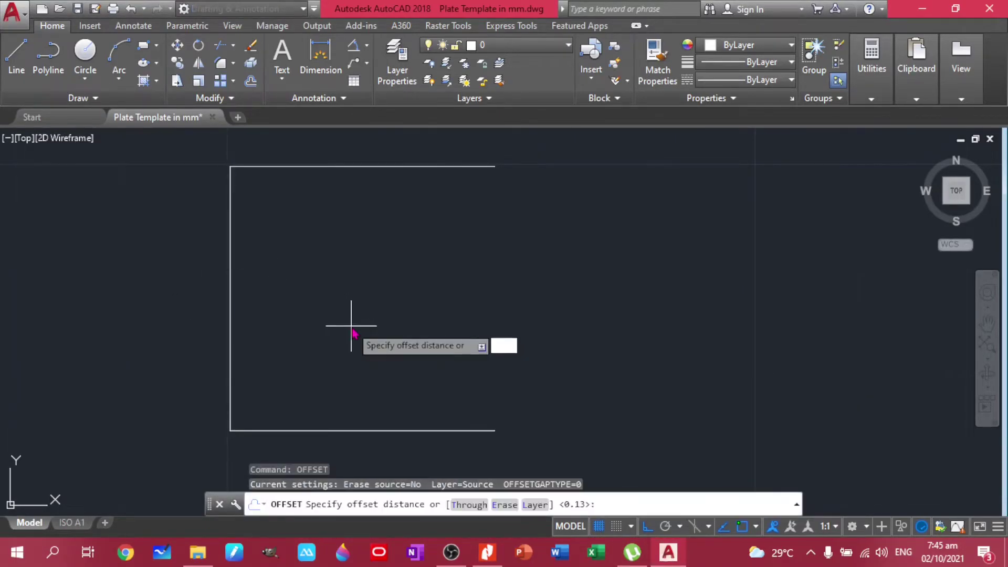
{"action": "type", "text": "0.3"}
{"action": "key", "text": "Return"}
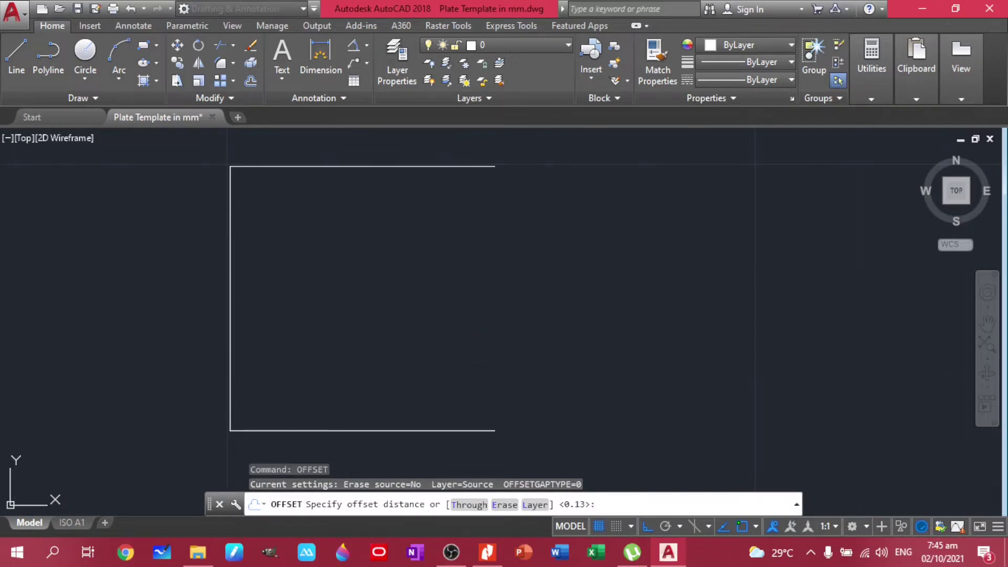
{"action": "left_click", "coordinate": [230, 310]}
{"action": "left_click", "coordinate": [278, 301]}
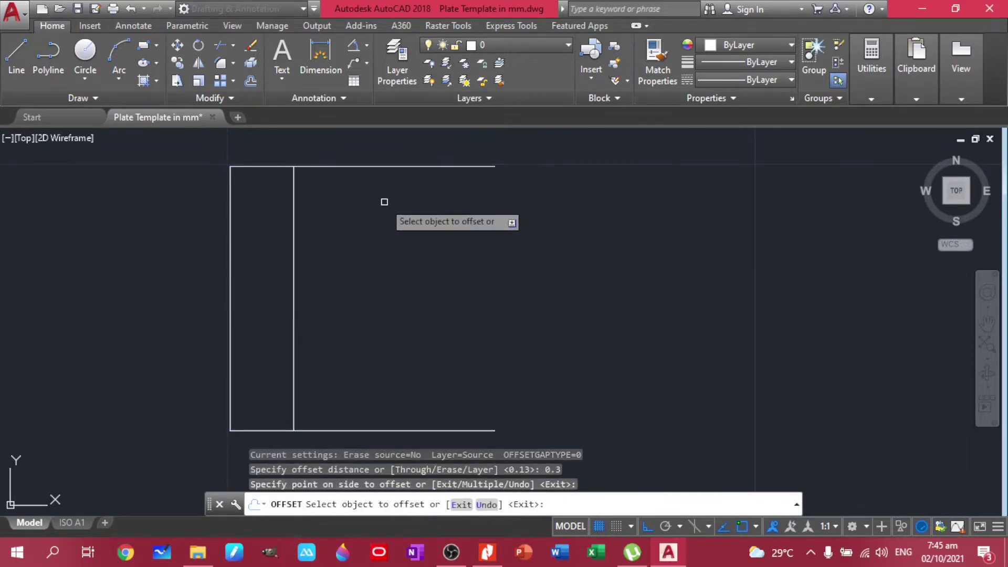
{"action": "key", "text": "Escape"}
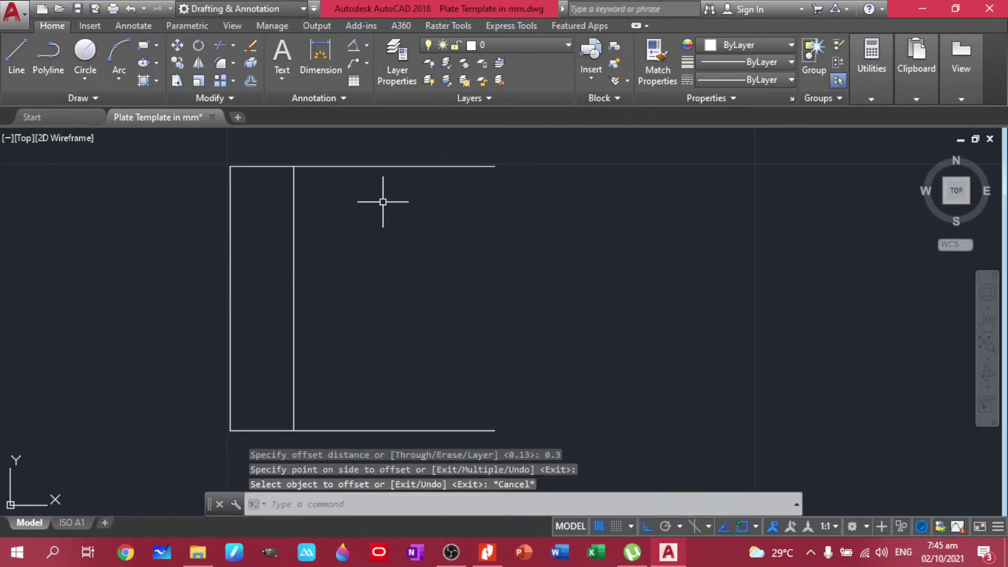
Offset the top and bottom horizontal lines 0.2 toward the inside of the plate
{"action": "left_click", "coordinate": [404, 174]}
{"action": "left_click", "coordinate": [374, 160]}
{"action": "type", "text": "off"}
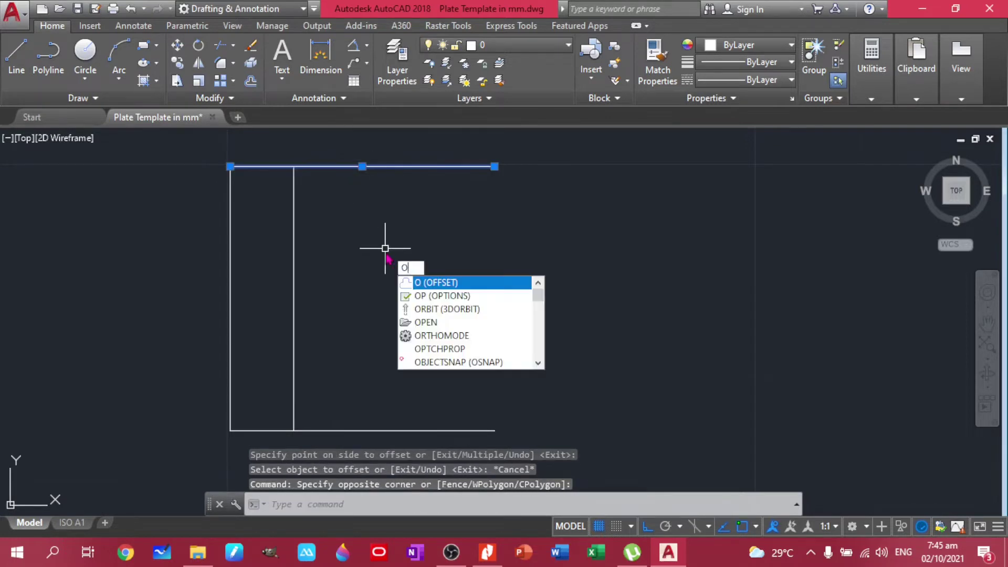
{"action": "key", "text": "Return"}
{"action": "type", "text": "0"}
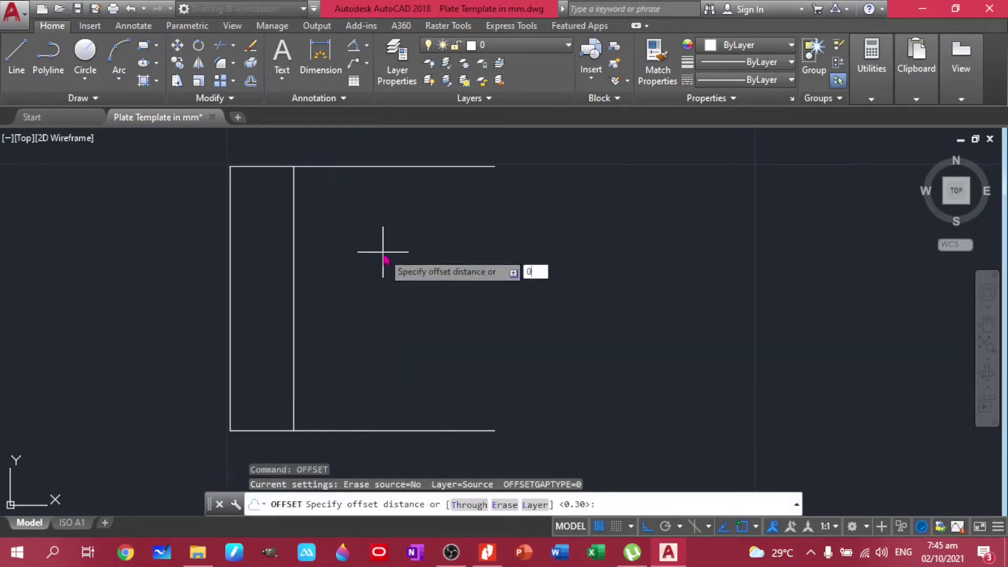
{"action": "type", "text": ".2"}
{"action": "key", "text": "Return"}
{"action": "left_click", "coordinate": [374, 167]}
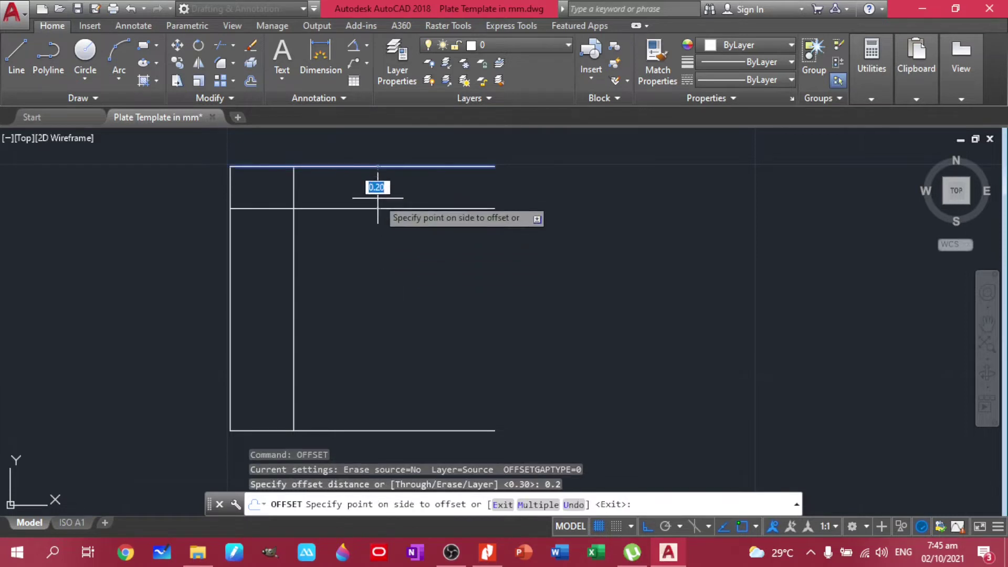
{"action": "left_click", "coordinate": [362, 348]}
{"action": "left_click", "coordinate": [372, 430]}
{"action": "left_click", "coordinate": [368, 349]}
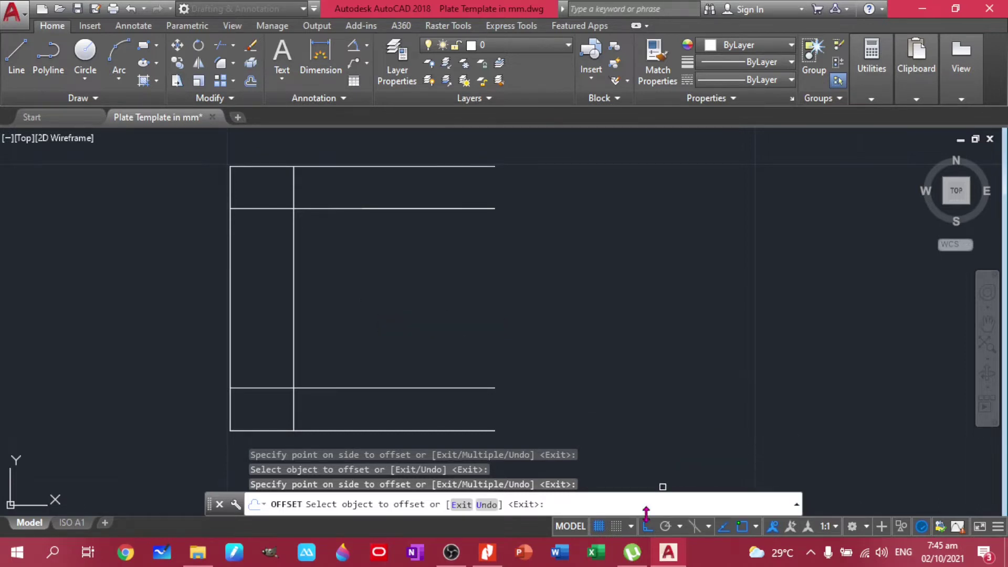
Check the corner dimensions in the exercise PDF and offset the plate's left outer edge 0.25 inward in AutoCAD
{"action": "left_click", "coordinate": [497, 556]}
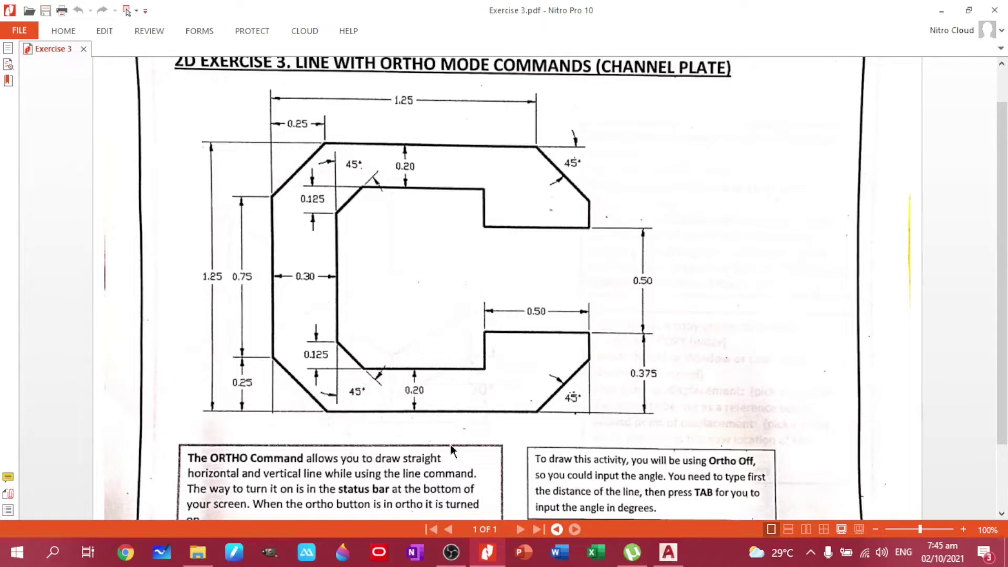
{"action": "left_click", "coordinate": [668, 552]}
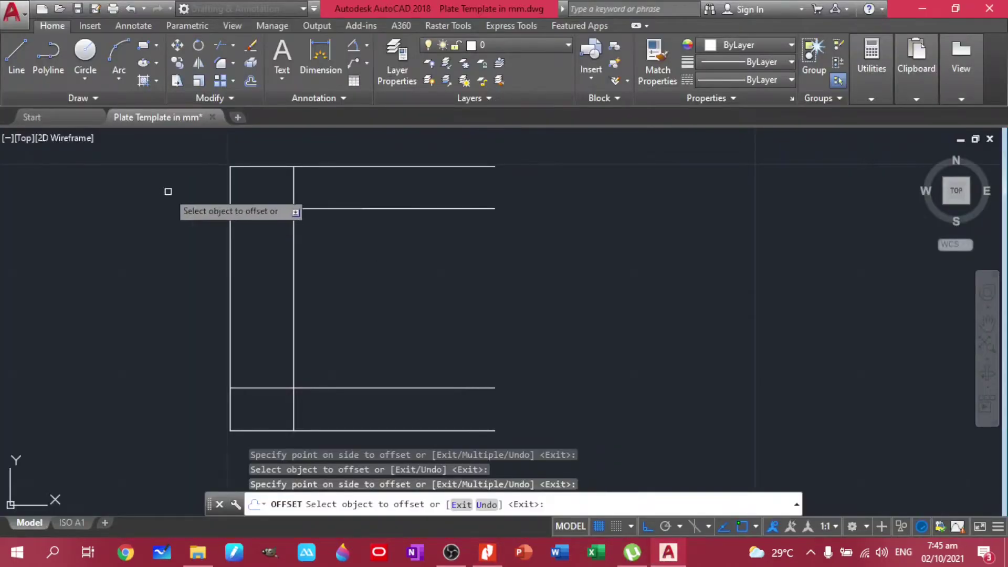
{"action": "key", "text": "Escape"}
{"action": "left_click", "coordinate": [259, 292]}
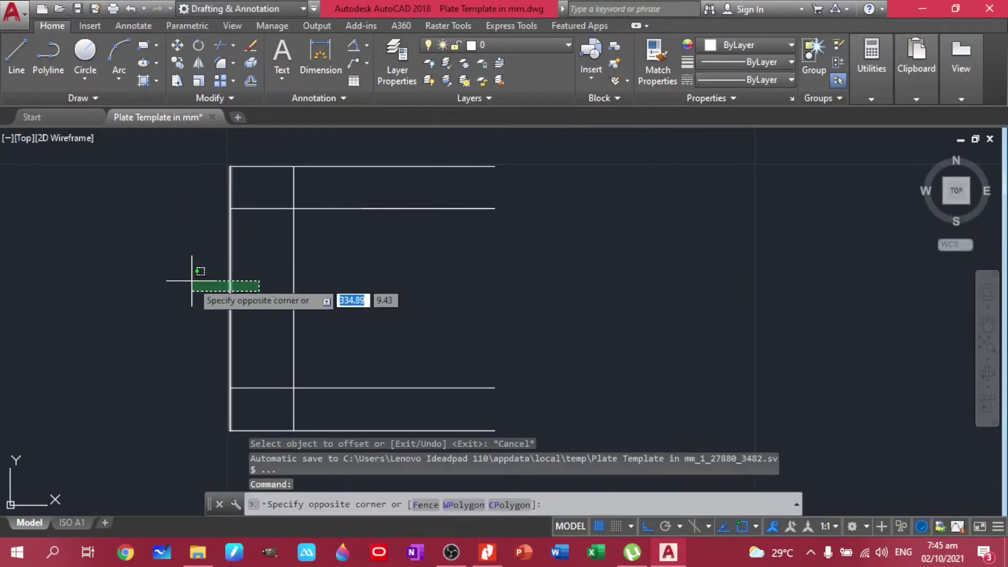
{"action": "left_click", "coordinate": [192, 281]}
{"action": "type", "text": "o"}
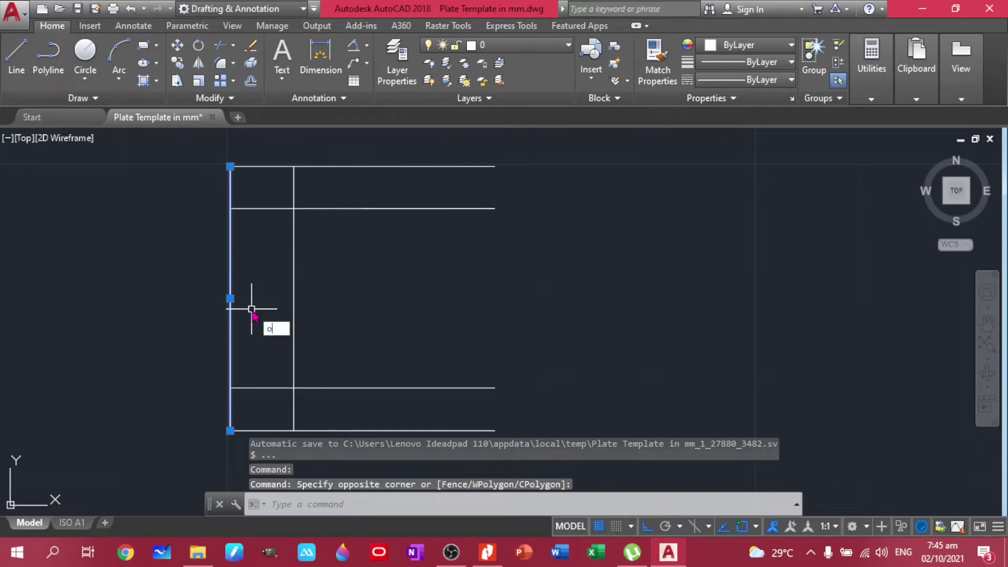
{"action": "type", "text": "ff"}
{"action": "key", "text": "Return"}
{"action": "type", "text": "0.25"}
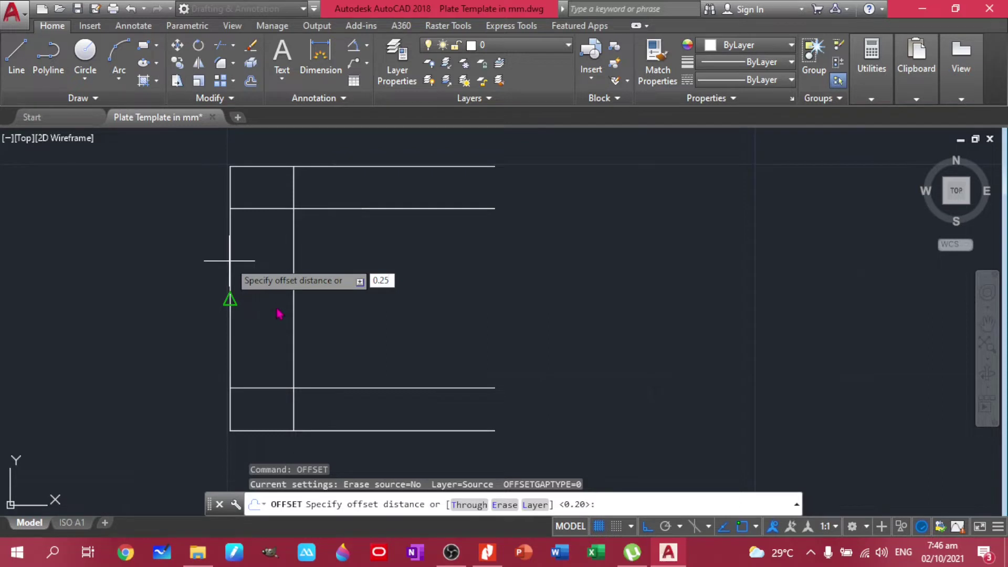
{"action": "key", "text": "Return"}
{"action": "left_click", "coordinate": [262, 275]}
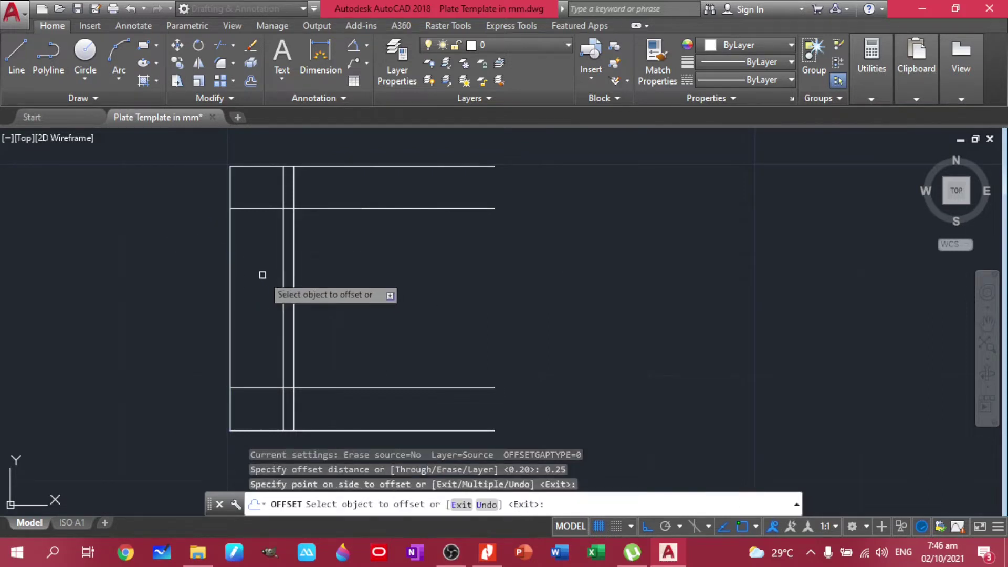
Offset the plate's top and bottom outer edges 0.25 toward the inside as construction lines for the angled corners
{"action": "left_click", "coordinate": [344, 165]}
{"action": "left_click", "coordinate": [341, 225]}
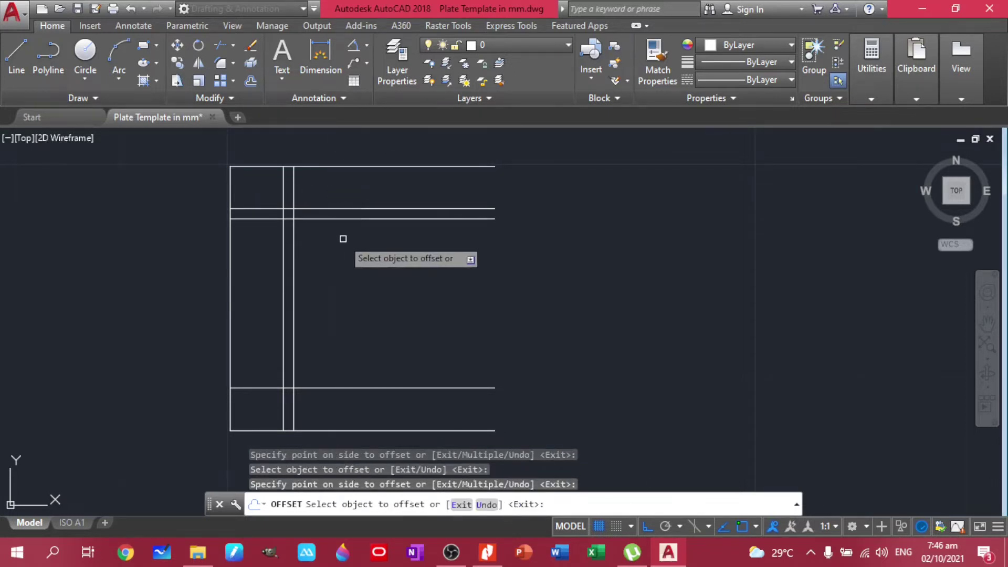
{"action": "left_click", "coordinate": [350, 388]}
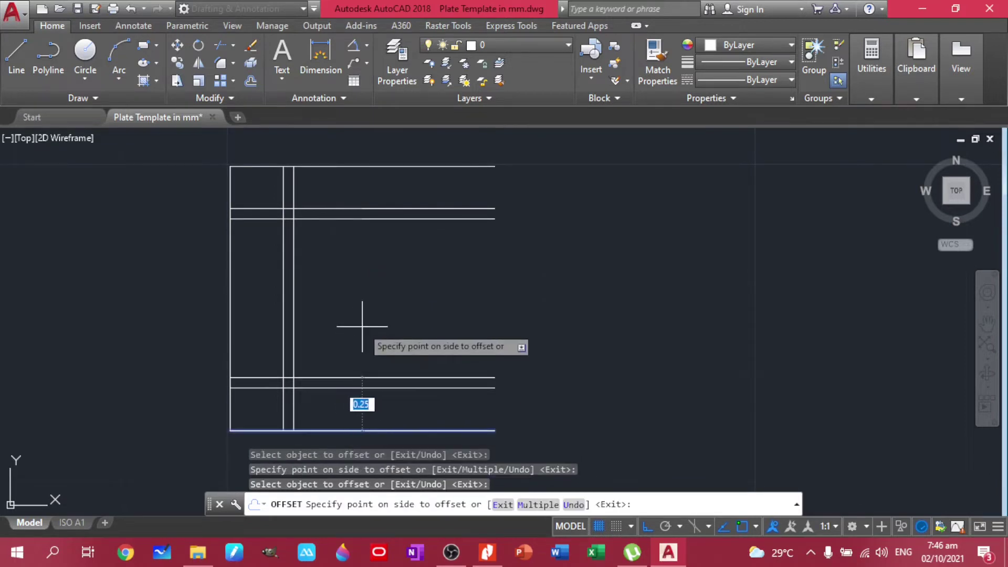
{"action": "left_click", "coordinate": [363, 325]}
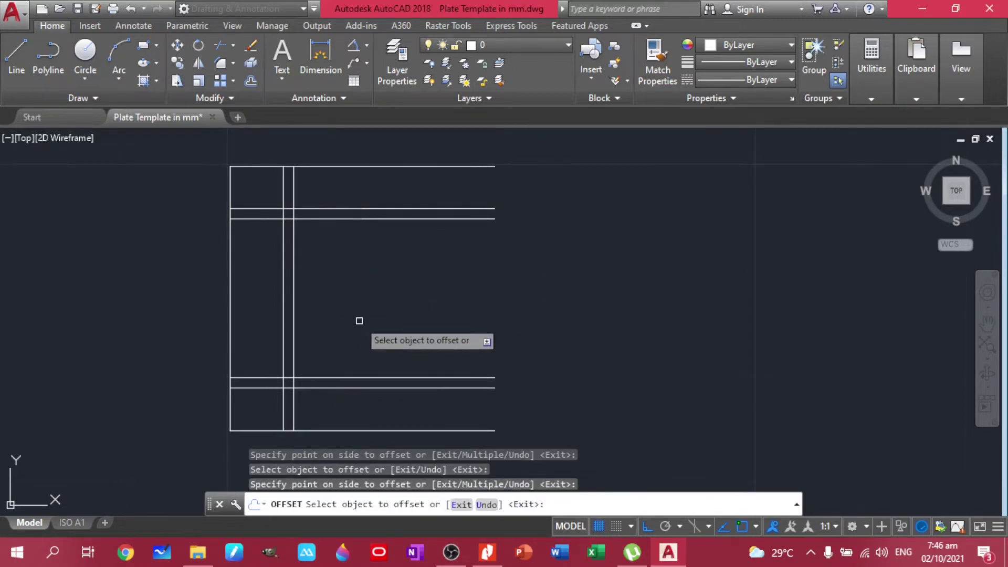
{"action": "key", "text": "Escape"}
Draw the upper-left corner's diagonal line from the left edge to the top edge, between the ends of the 0.25 offset lines
{"action": "type", "text": "l"}
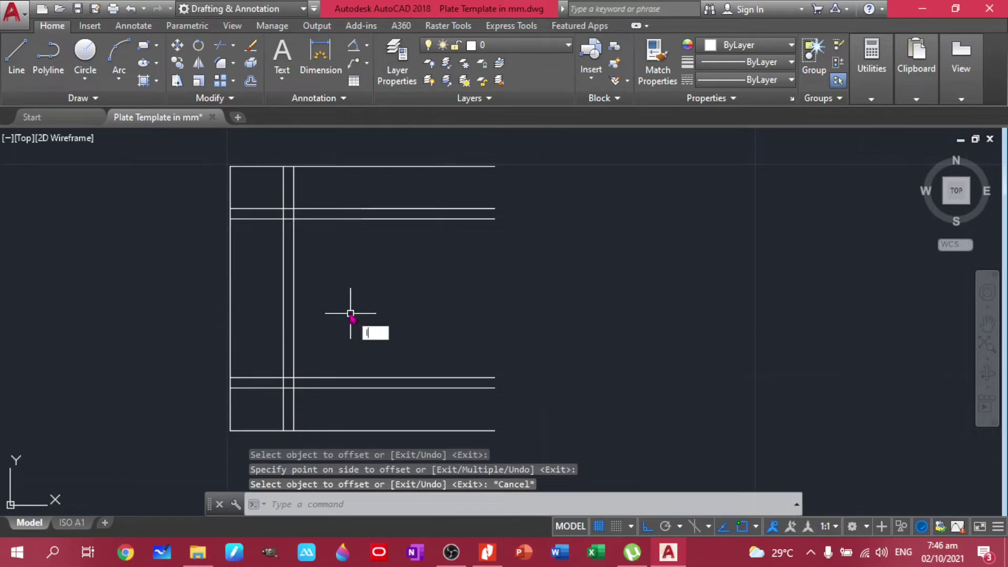
{"action": "key", "text": "Return"}
{"action": "scroll", "coordinate": [247, 209], "scroll_direction": "up", "scroll_amount": 2}
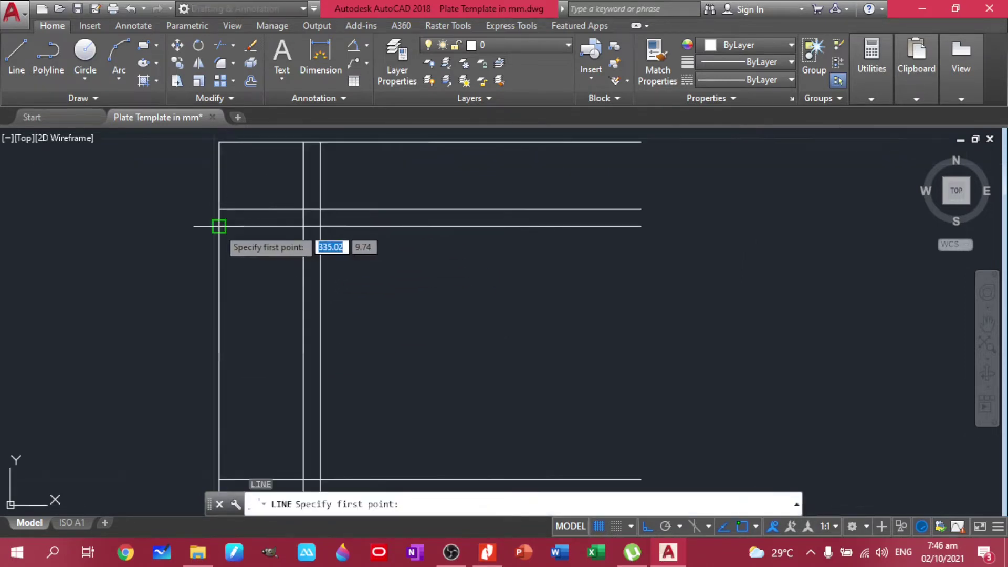
{"action": "left_click", "coordinate": [219, 226]}
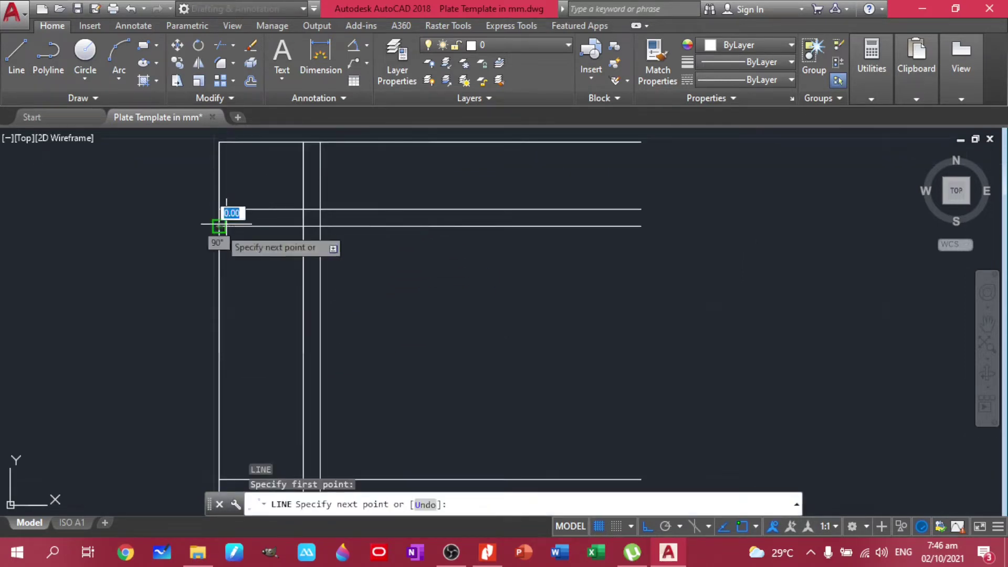
{"action": "left_click", "coordinate": [303, 141]}
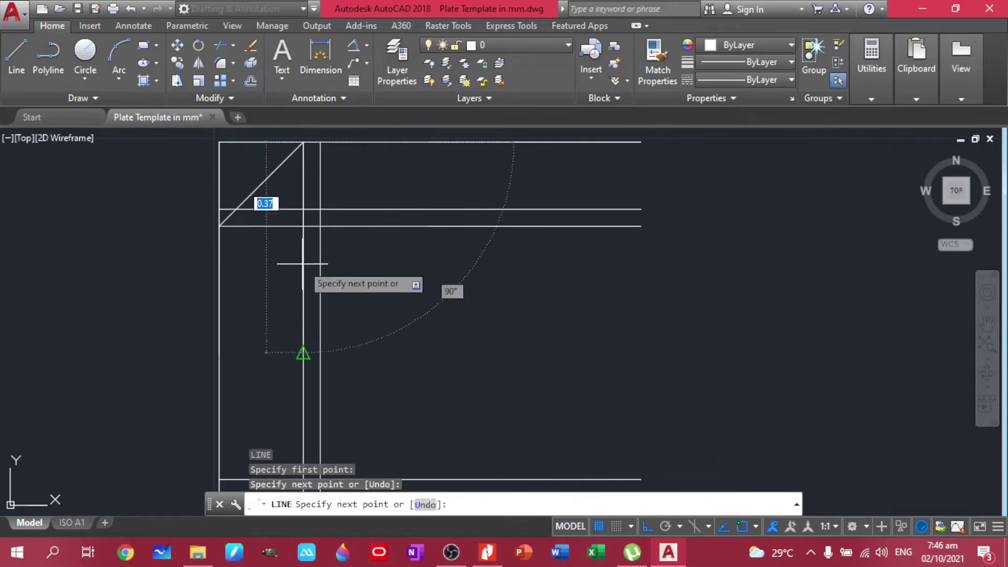
{"action": "key", "text": "Return"}
Draw the lower-left corner's diagonal line from the left edge to the bottom edge, between the ends of the 0.25 offset lines
{"action": "middle_click_drag", "start_coordinate": [421, 322], "coordinate": [421, 130]}
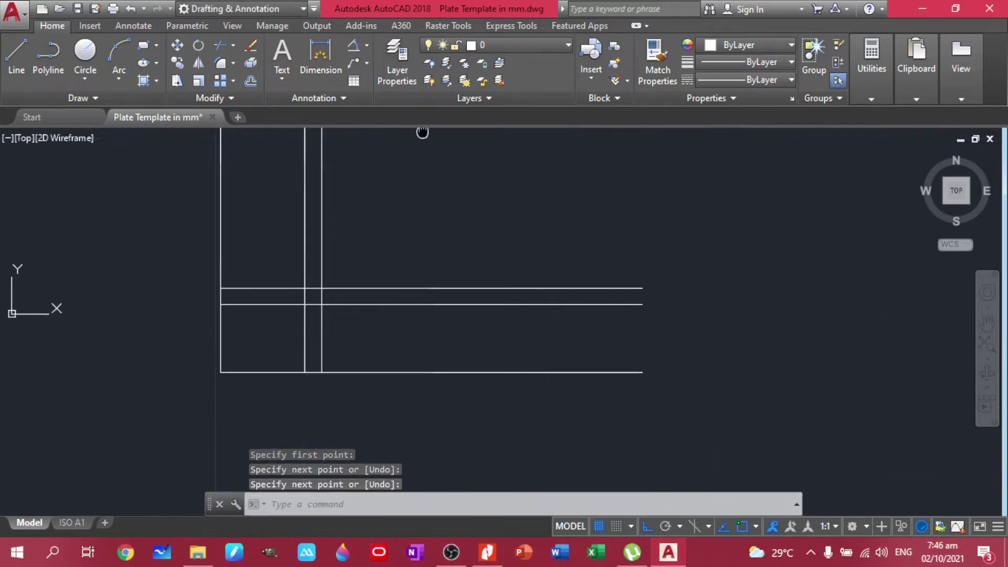
{"action": "key", "text": "Return"}
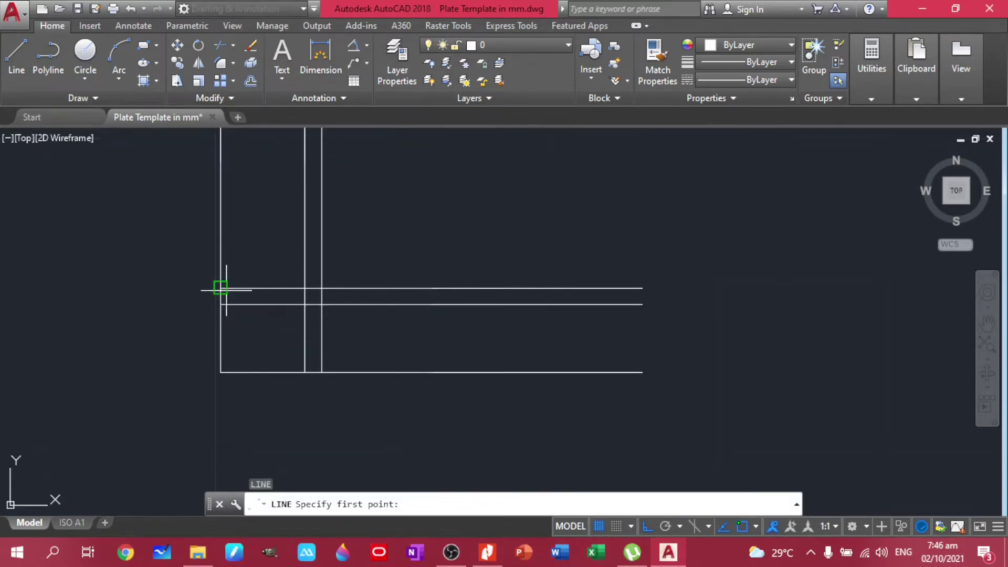
{"action": "left_click", "coordinate": [220, 288]}
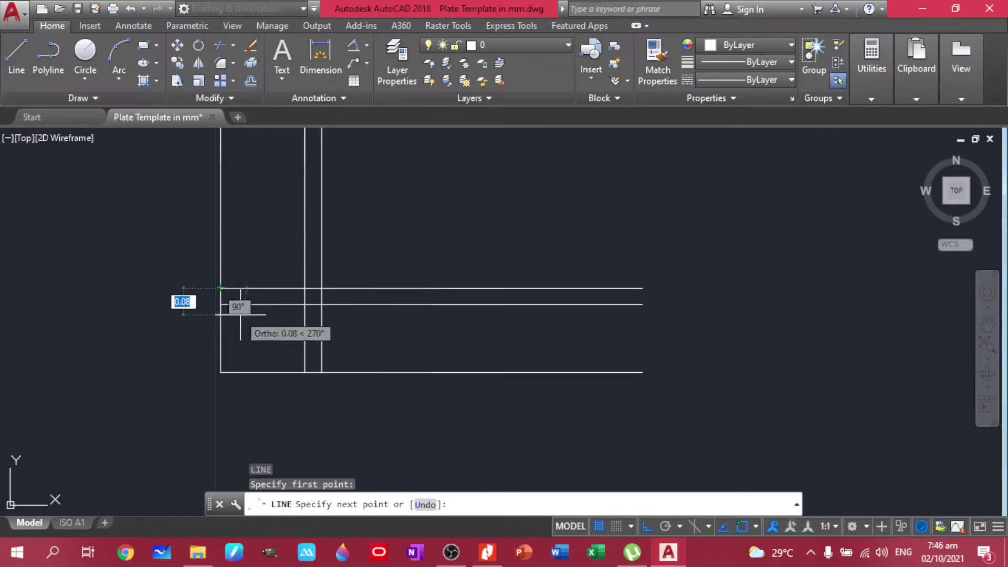
{"action": "left_click", "coordinate": [305, 372]}
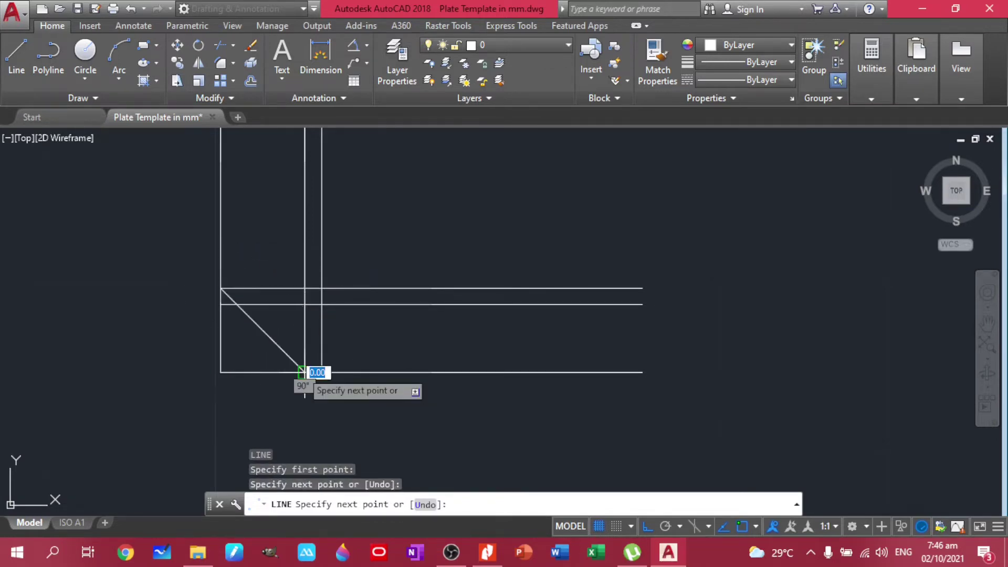
{"action": "key", "text": "Return"}
Delete the vertical and the two horizontal 0.25 offset construction lines, keeping the two corner diagonals
{"action": "scroll", "coordinate": [323, 331], "scroll_direction": "down", "scroll_amount": 2}
{"action": "middle_click_drag", "start_coordinate": [268, 223], "coordinate": [272, 346]}
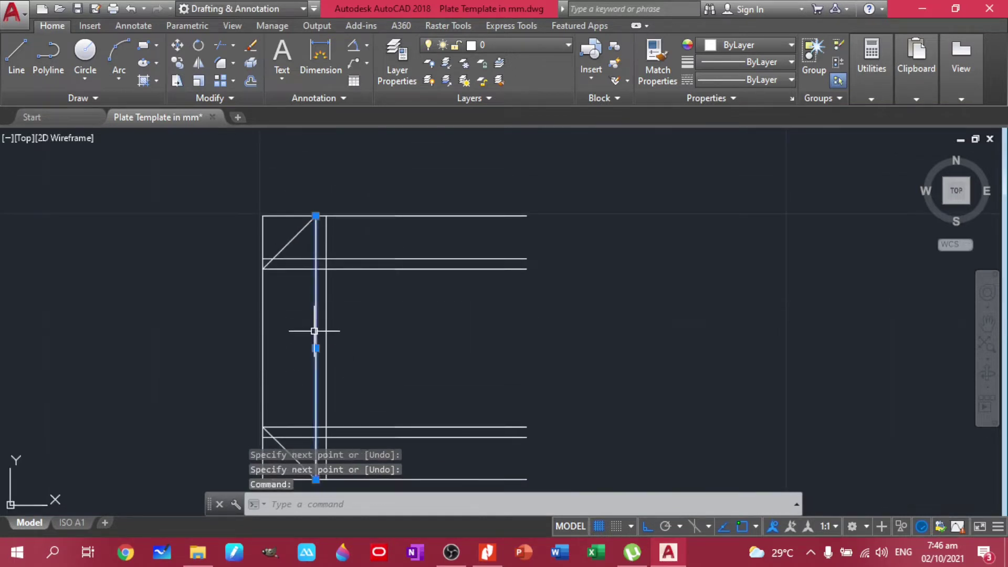
{"action": "key", "text": "Delete"}
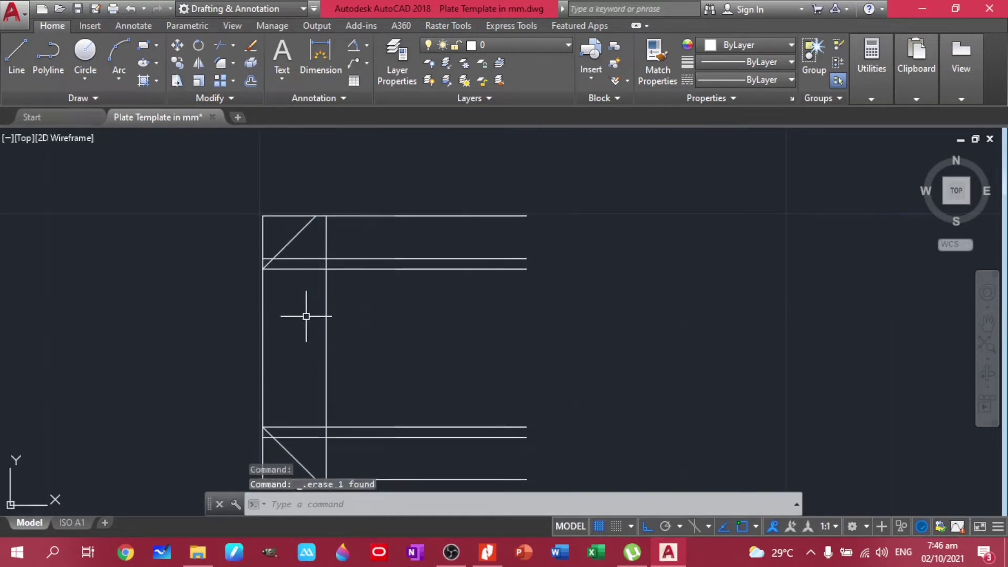
{"action": "left_click", "coordinate": [303, 269]}
{"action": "key", "text": "Delete"}
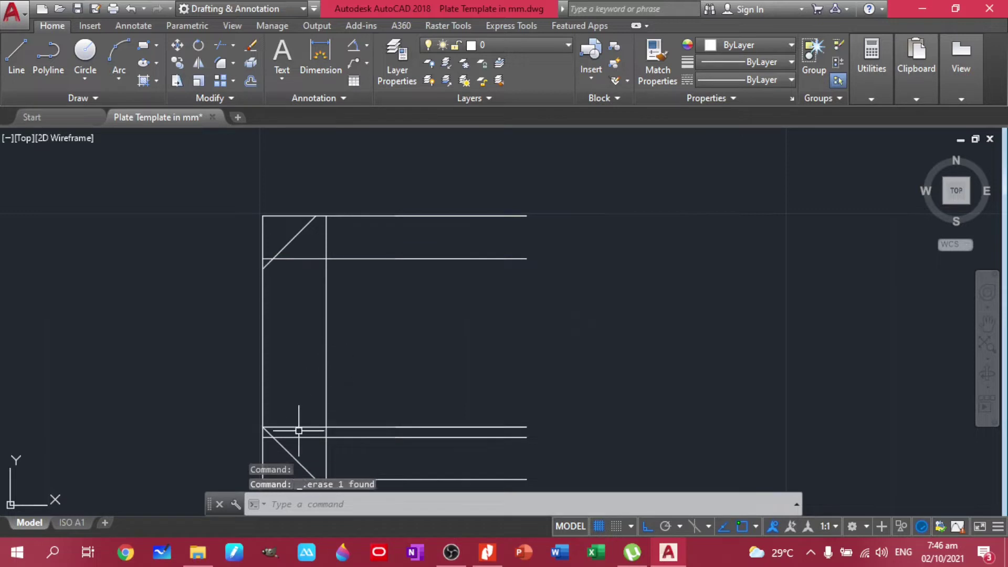
{"action": "left_click", "coordinate": [339, 426]}
{"action": "key", "text": "Delete"}
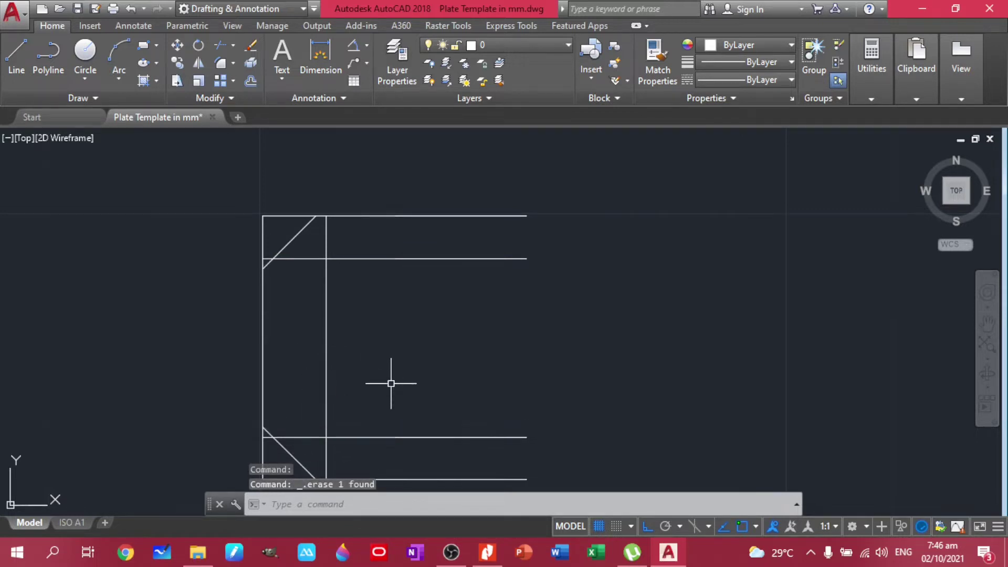
Shorten the two inner horizontal lines by stretching their left ends to the inner vertical line
{"action": "mouse_move", "coordinate": [390, 392]}
{"action": "middle_mouse_down"}
{"action": "mouse_move", "coordinate": [392, 308]}
{"action": "mouse_move", "coordinate": [392, 347]}
{"action": "middle_mouse_up"}
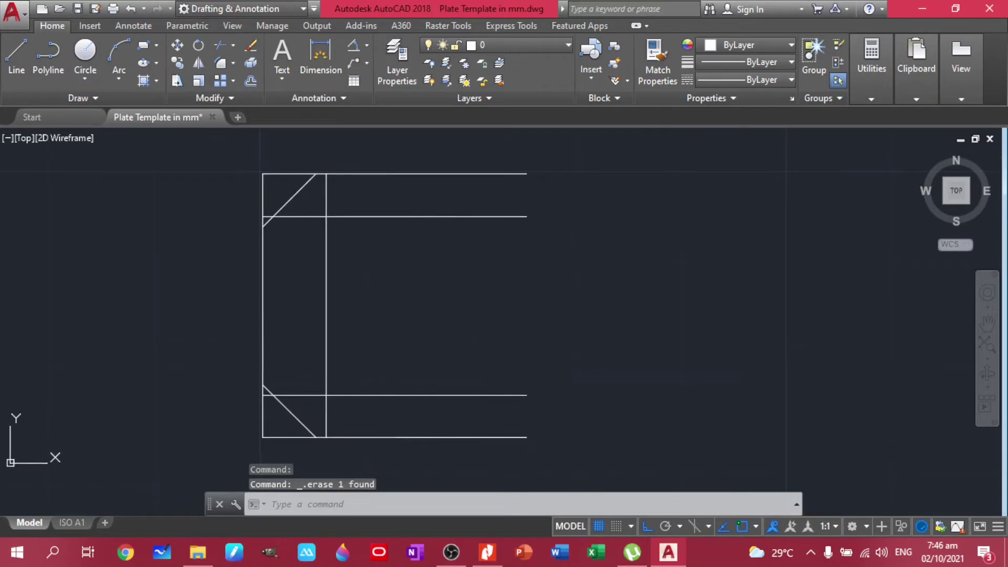
{"action": "left_click", "coordinate": [283, 216]}
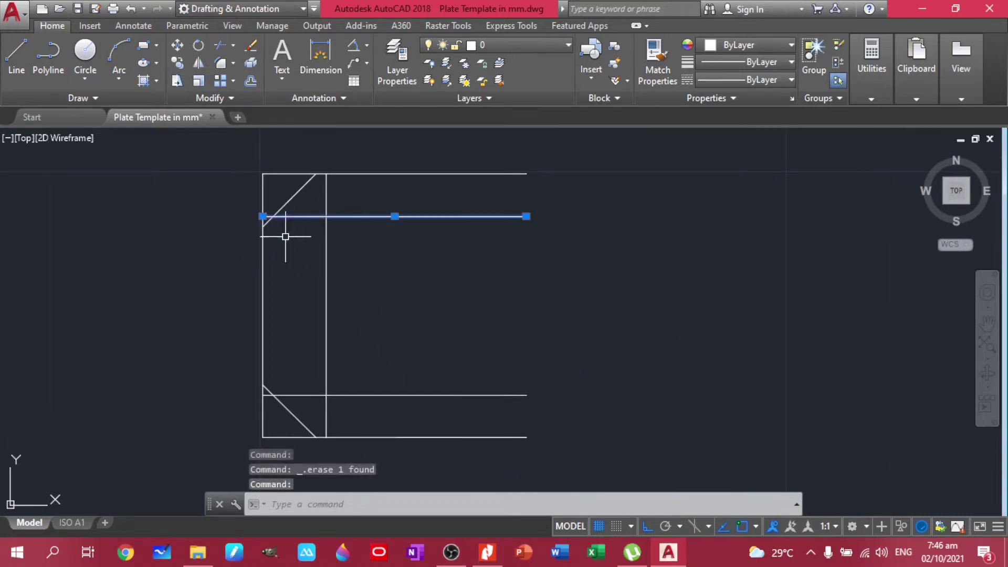
{"action": "left_click", "coordinate": [262, 217]}
{"action": "left_click", "coordinate": [326, 217]}
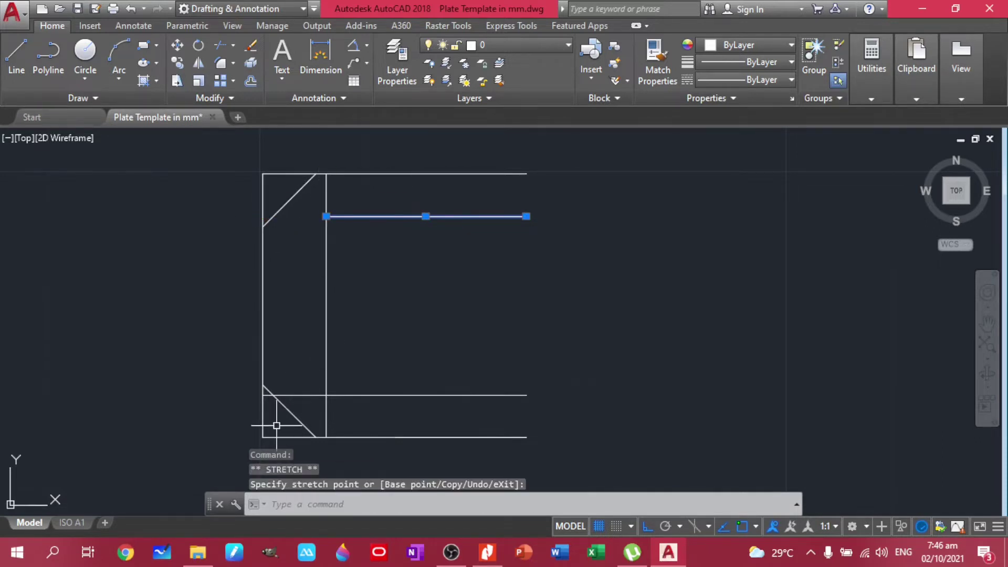
{"action": "left_click", "coordinate": [287, 394]}
{"action": "left_click", "coordinate": [262, 395]}
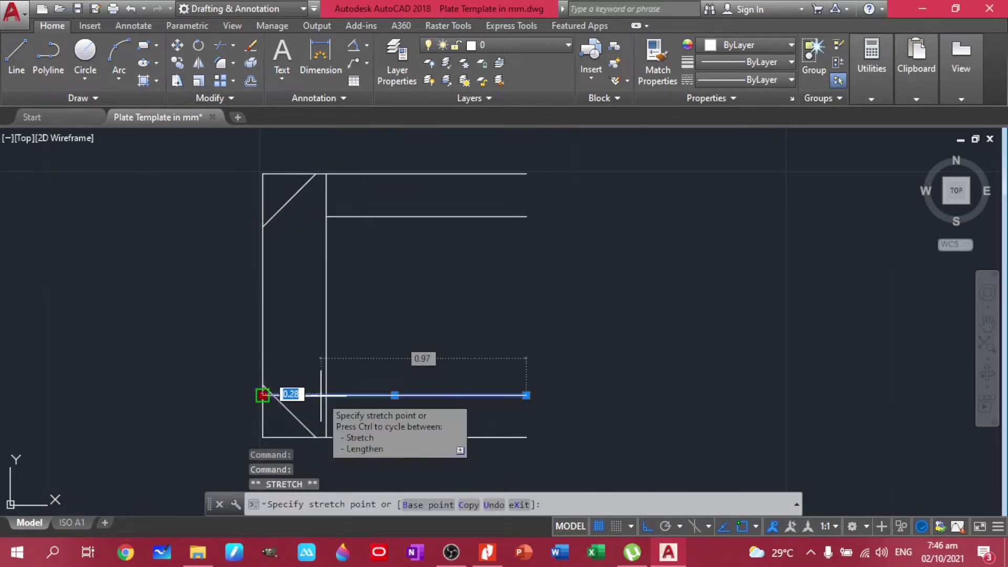
{"action": "left_click", "coordinate": [326, 395]}
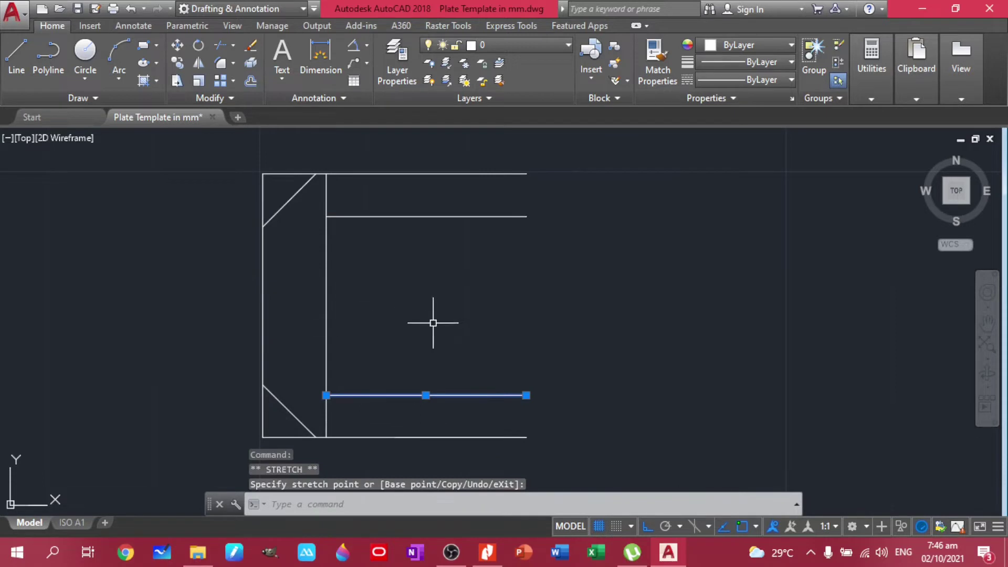
{"action": "key", "text": "Escape"}
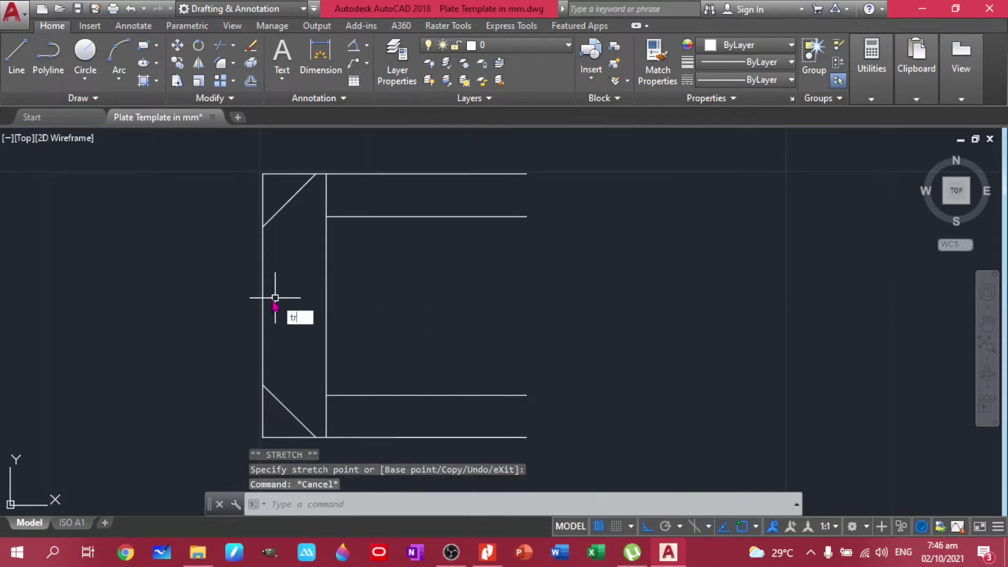
Trim the top and left edges beyond the upper-left diagonal, using all objects as cutting edges
{"action": "key", "text": "Return"}
{"action": "key", "text": "Return"}
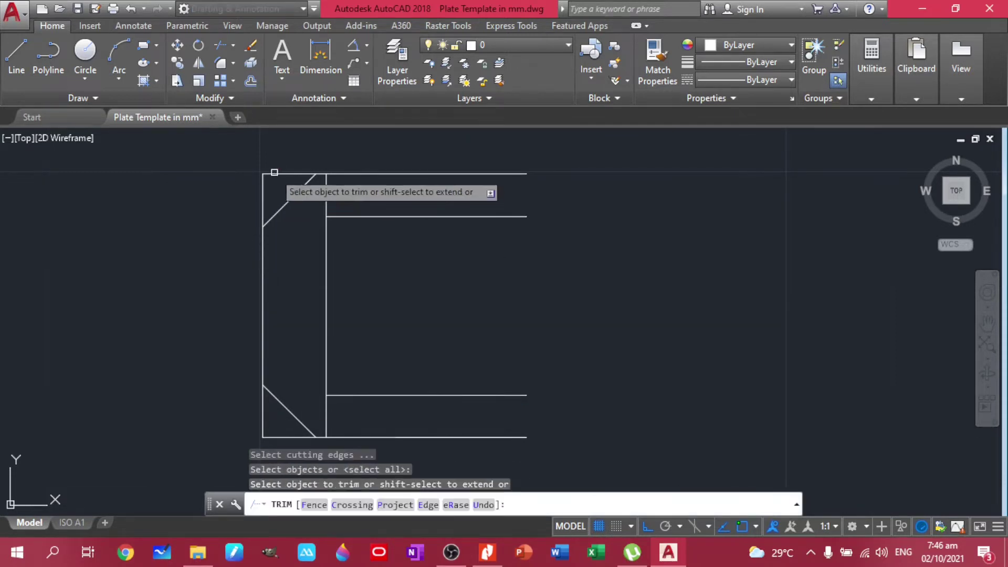
{"action": "left_click", "coordinate": [274, 173]}
{"action": "left_click", "coordinate": [271, 206]}
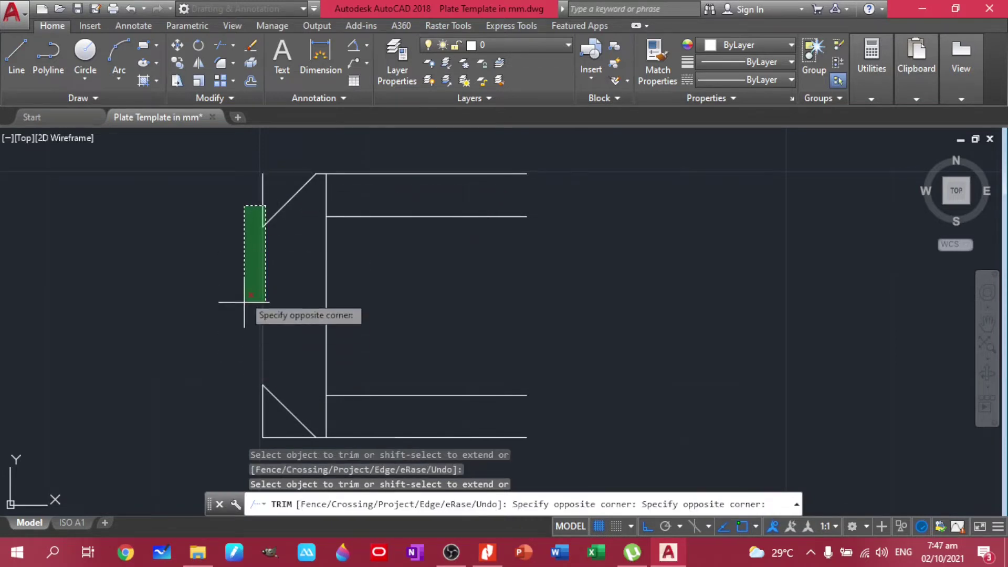
{"action": "left_click", "coordinate": [243, 190]}
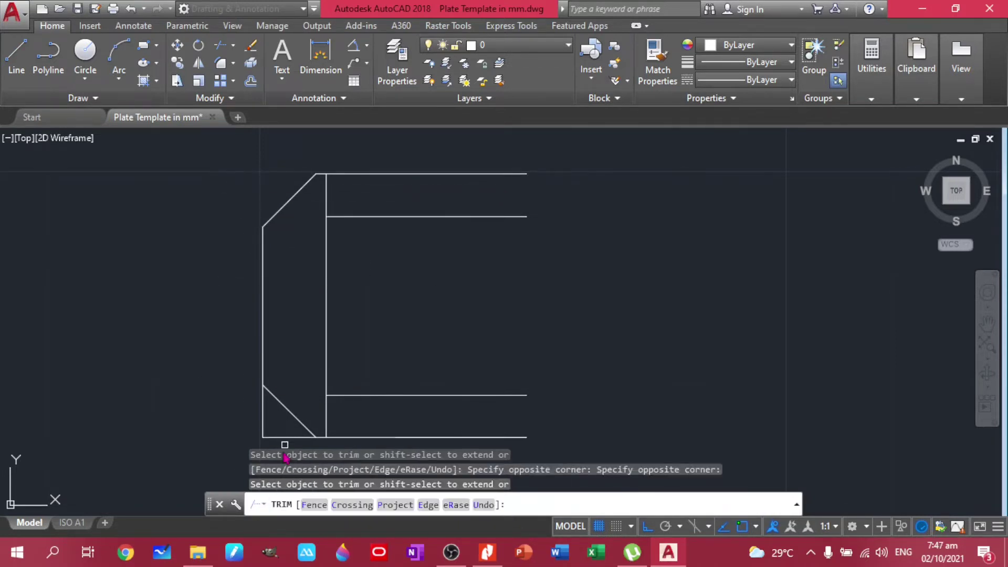
Trim the bottom and left edges beyond the lower-left diagonal and end the Trim command
{"action": "scroll", "coordinate": [326, 342], "scroll_direction": "down", "scroll_amount": 2}
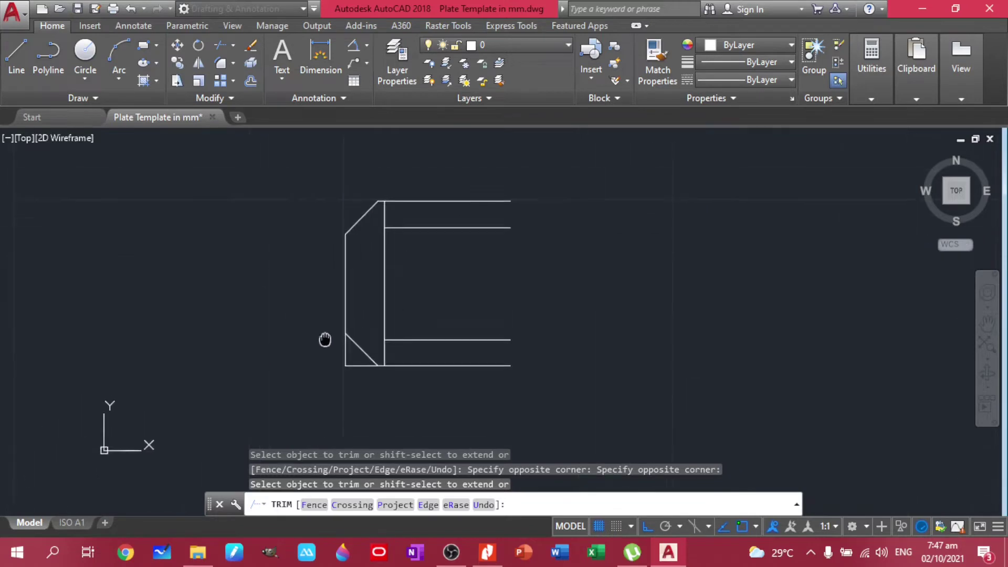
{"action": "scroll", "coordinate": [328, 406], "scroll_direction": "up", "scroll_amount": 5}
{"action": "left_click", "coordinate": [408, 376]}
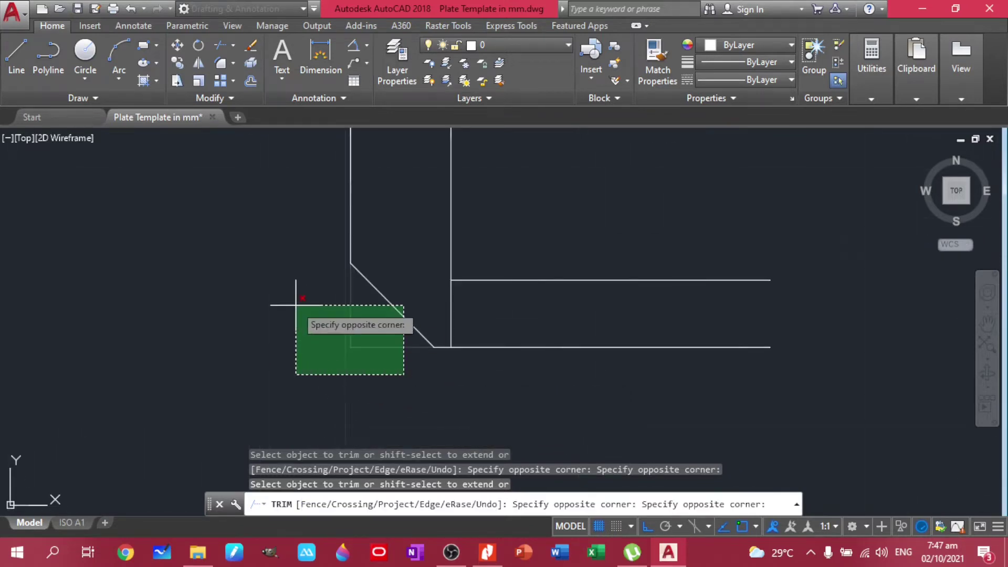
{"action": "left_click", "coordinate": [292, 342]}
{"action": "scroll", "coordinate": [431, 386], "scroll_direction": "down", "scroll_amount": 2}
{"action": "middle_click_drag", "start_coordinate": [509, 278], "coordinate": [465, 342]}
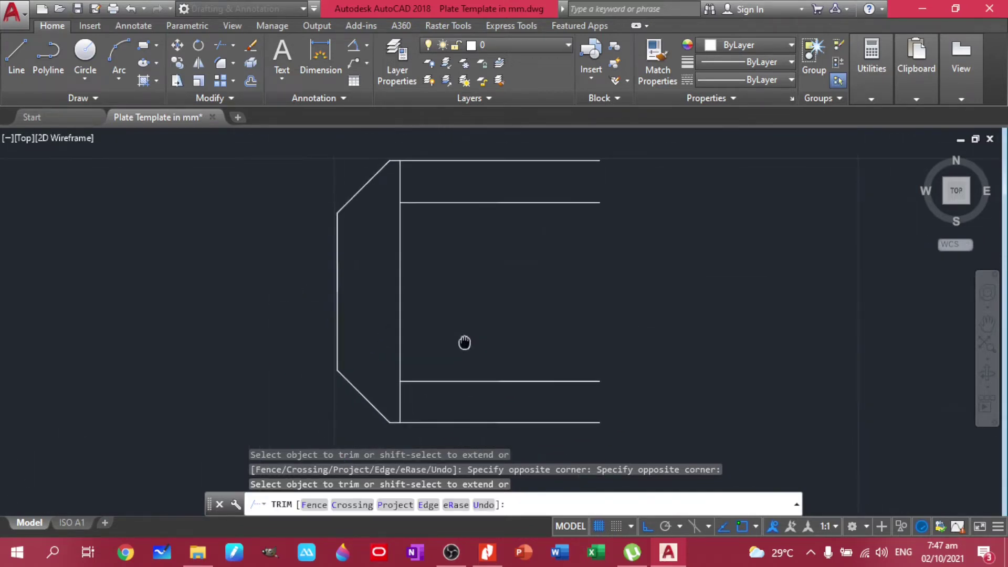
{"action": "key", "text": "Escape"}
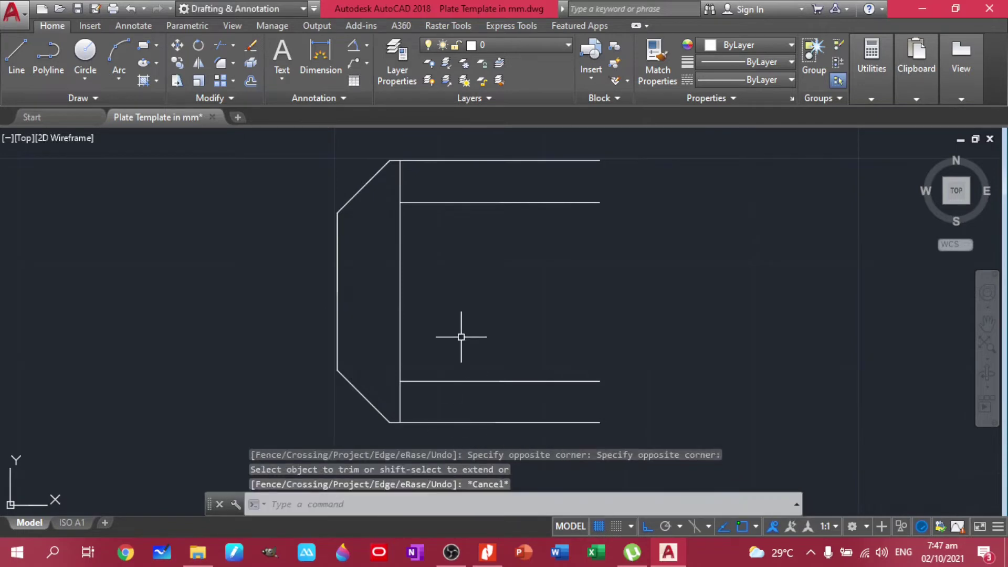
Check the corner dimensions in the exercise PDF and add a vertical dimension to the upper-left diagonal in AutoCAD, placed outside the plate
{"action": "mouse_move", "coordinate": [491, 561]}
{"action": "left_click", "coordinate": [488, 552]}
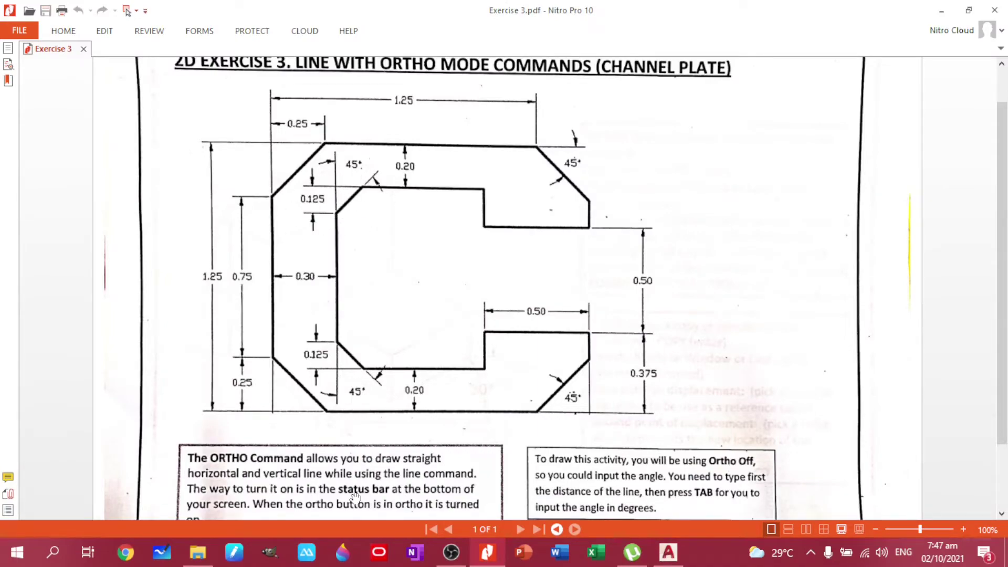
{"action": "left_click", "coordinate": [668, 554]}
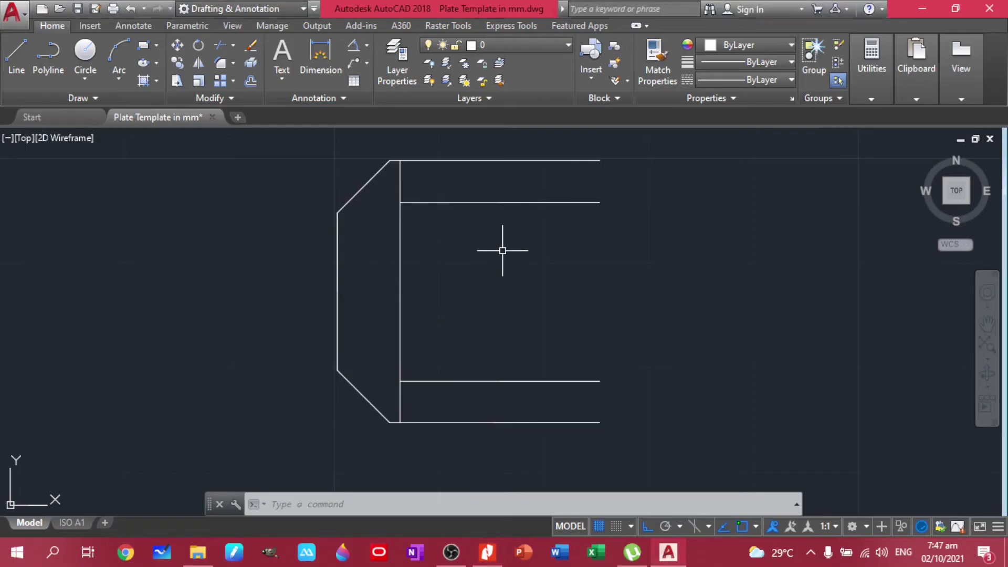
{"action": "middle_click_drag", "start_coordinate": [502, 251], "coordinate": [452, 309]}
{"action": "left_click", "coordinate": [320, 52]}
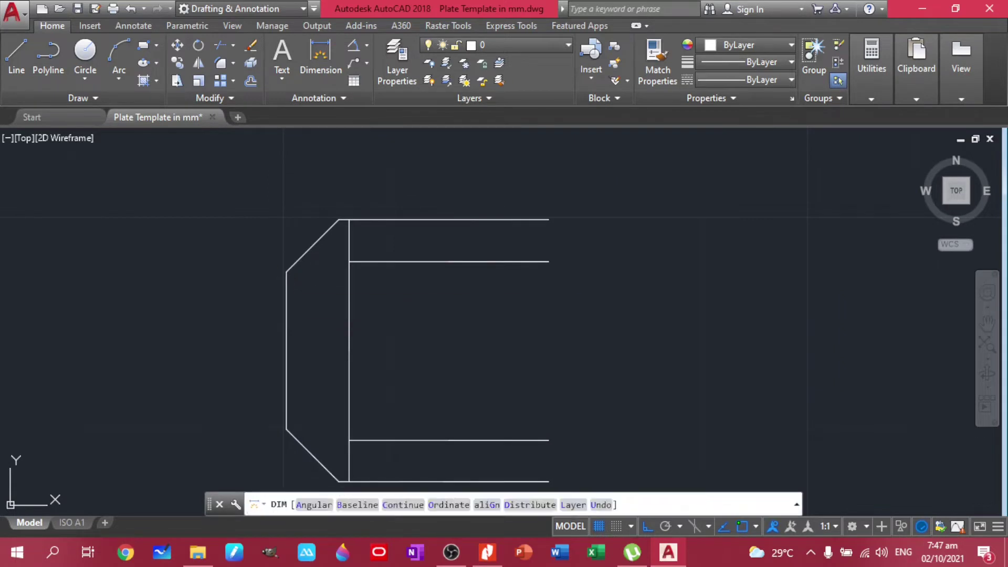
{"action": "key", "text": "Return"}
{"action": "left_click", "coordinate": [287, 272]}
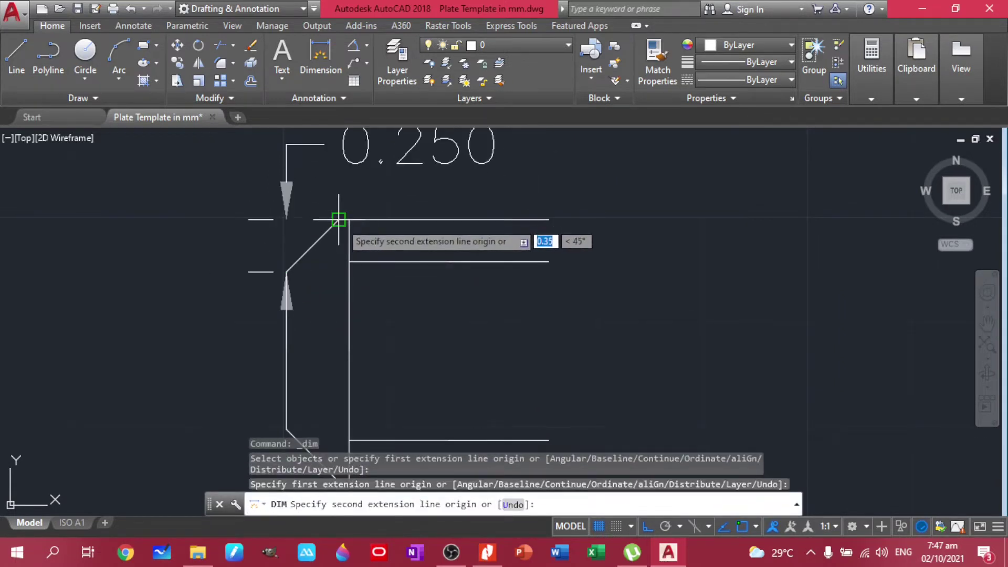
{"action": "left_click", "coordinate": [338, 220]}
{"action": "left_click", "coordinate": [213, 239]}
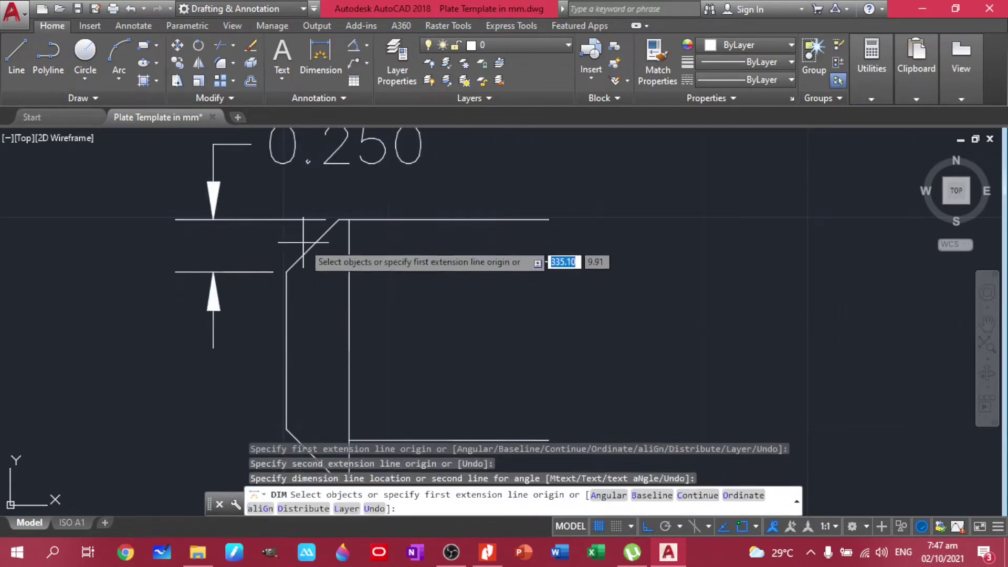
Add a horizontal dimension to the upper-left diagonal, placed above the plate's top edge
{"action": "left_click", "coordinate": [286, 272]}
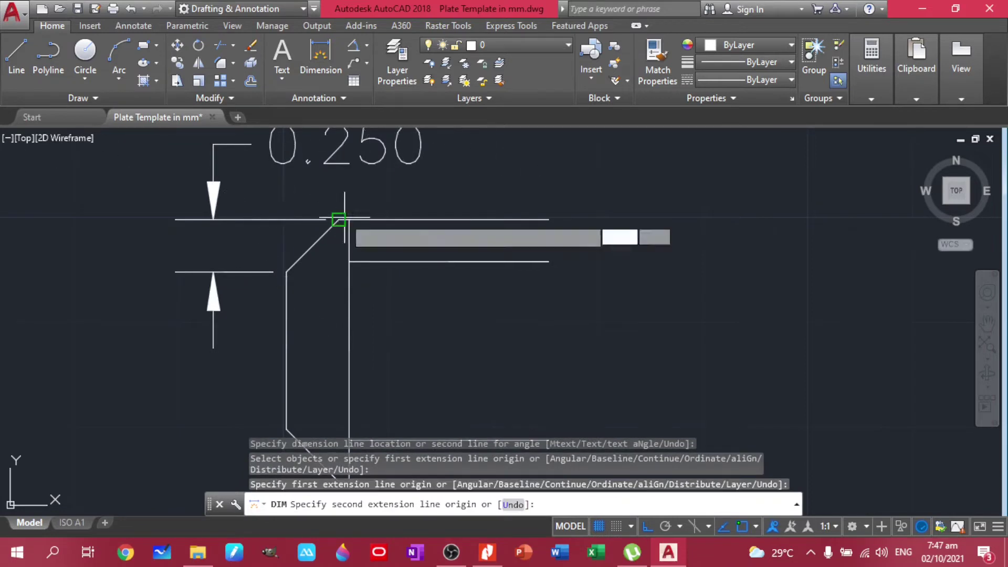
{"action": "left_click", "coordinate": [339, 219]}
{"action": "left_click", "coordinate": [354, 190]}
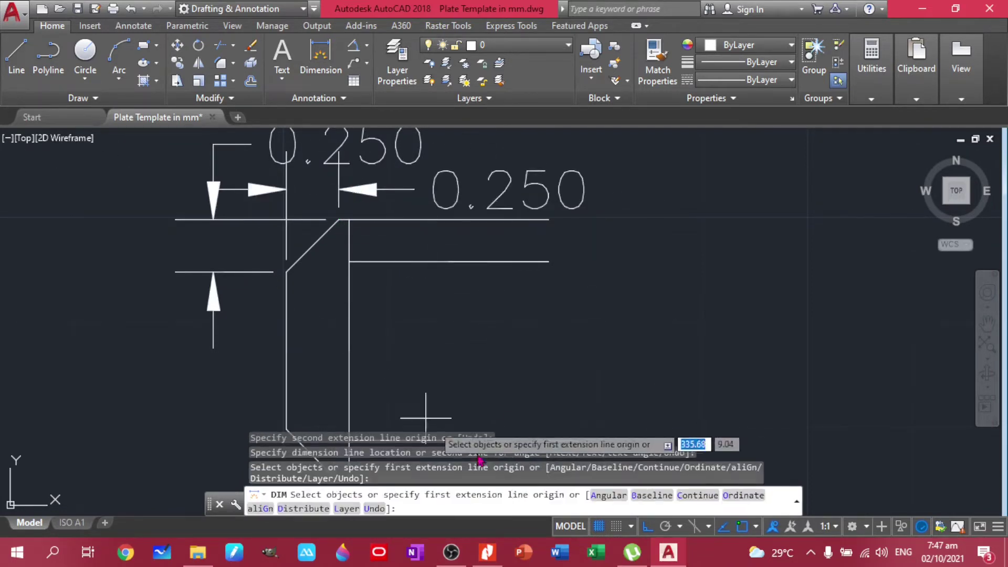
Look up the corner dimensions and angles in the exercise PDF and return to the plate's lower-left corner in AutoCAD
{"action": "left_click", "coordinate": [487, 553]}
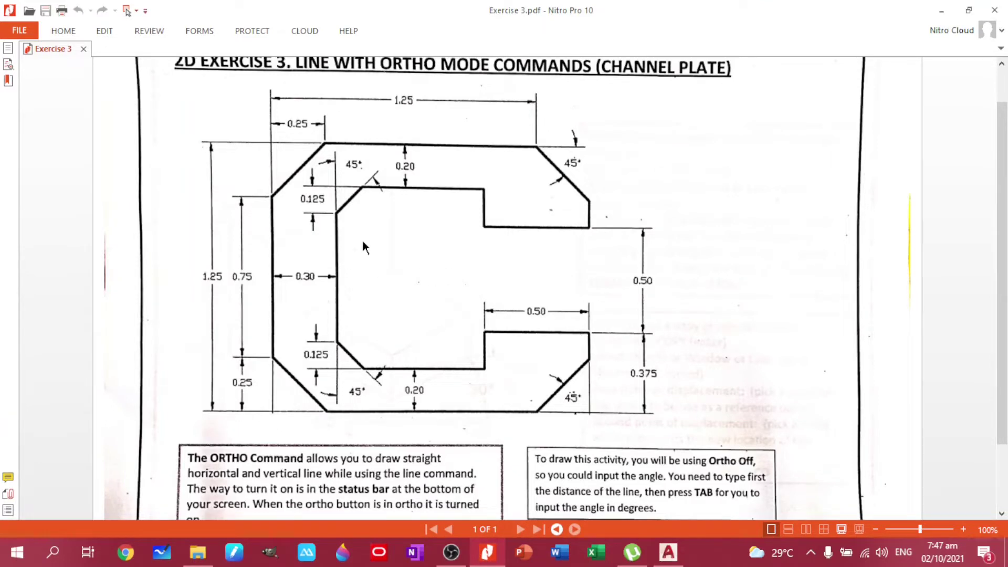
{"action": "left_click", "coordinate": [677, 556]}
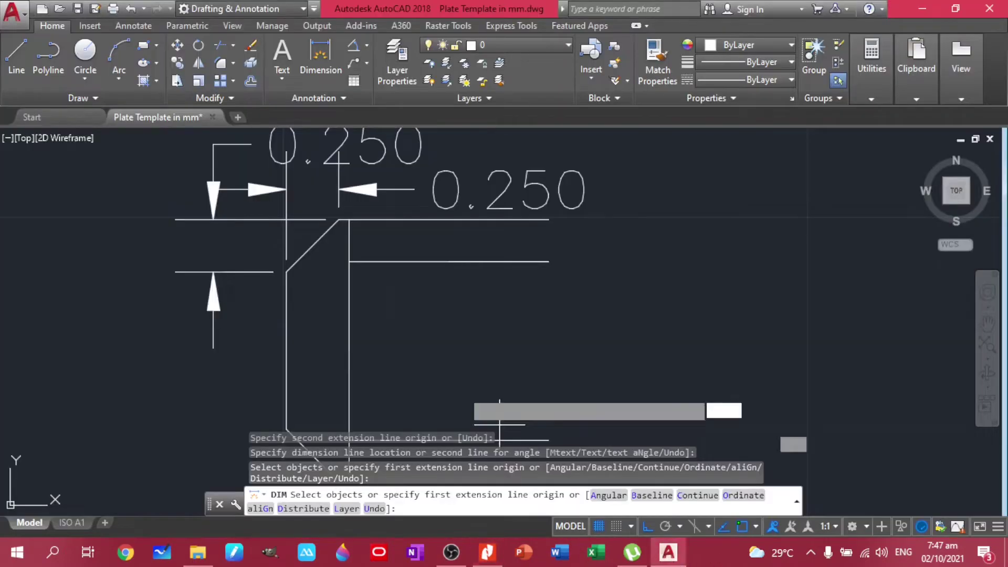
{"action": "scroll", "coordinate": [423, 331], "scroll_direction": "down", "scroll_amount": 2}
{"action": "middle_click_drag", "start_coordinate": [423, 331], "coordinate": [396, 109]}
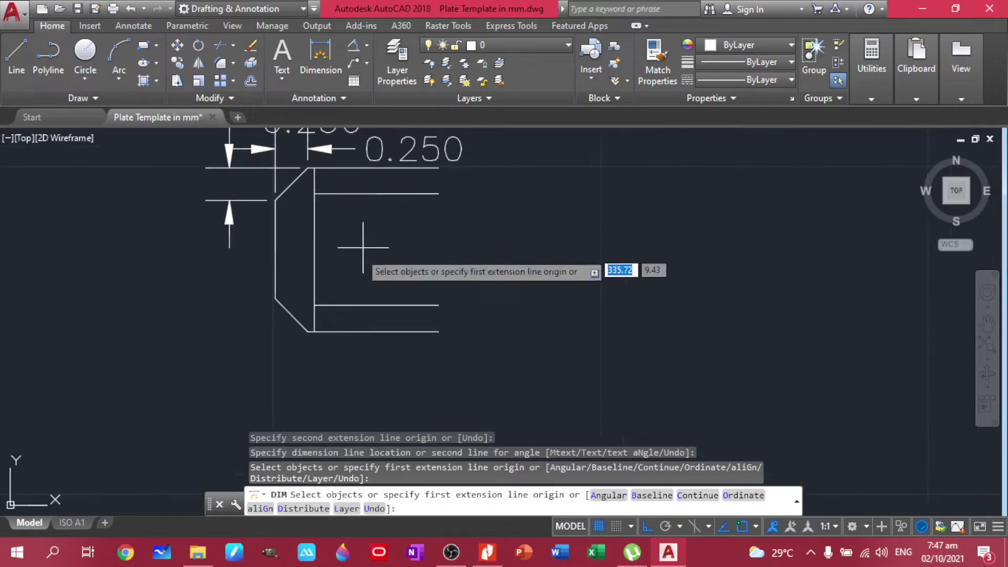
{"action": "scroll", "coordinate": [258, 278], "scroll_direction": "up", "scroll_amount": 2}
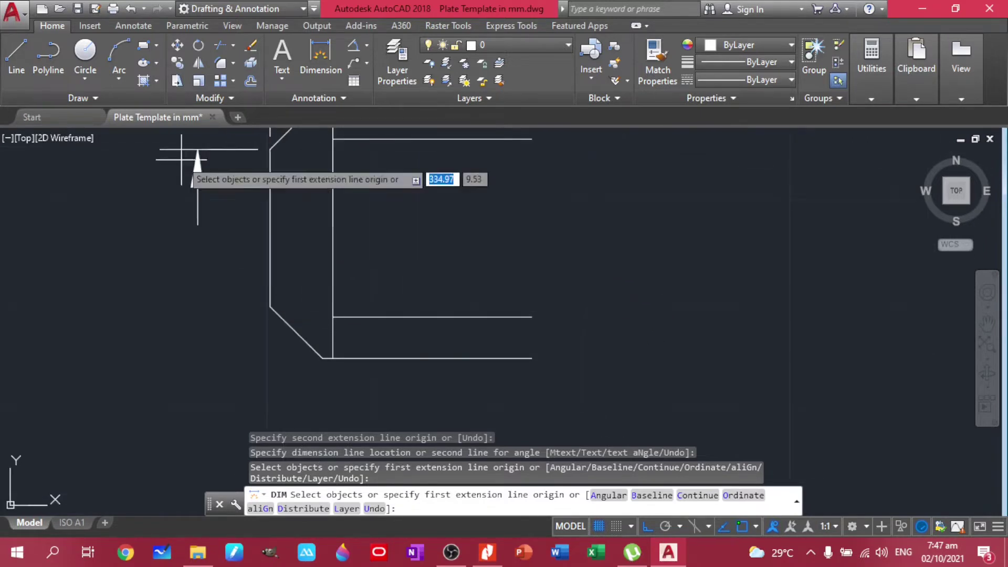
{"action": "left_click", "coordinate": [368, 46]}
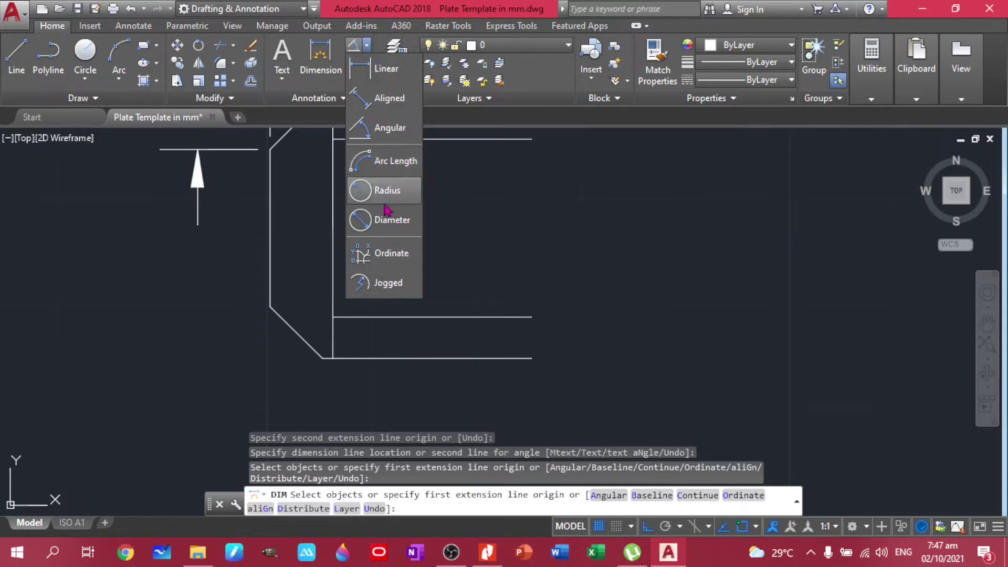
{"action": "left_click", "coordinate": [397, 135]}
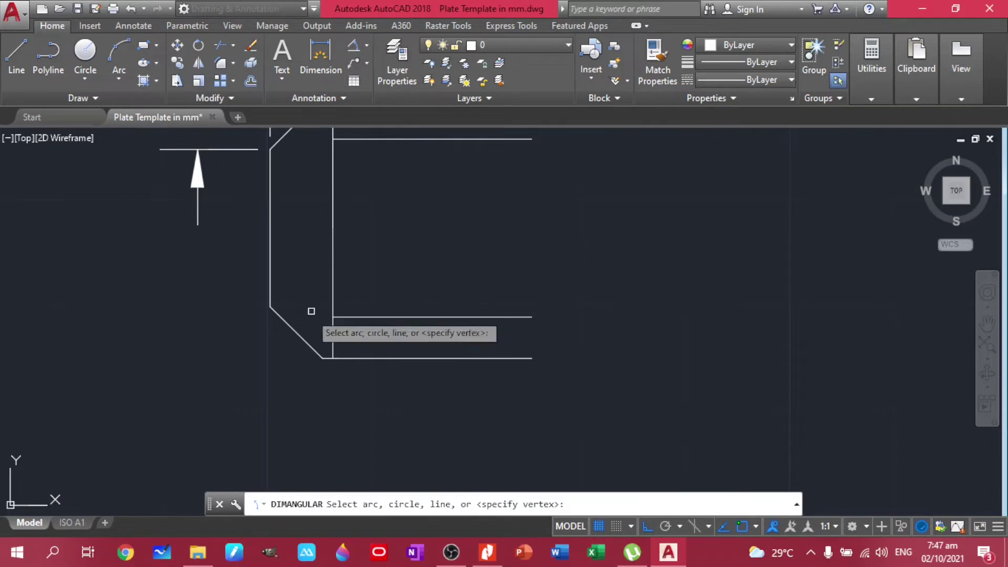
{"action": "left_click", "coordinate": [356, 359]}
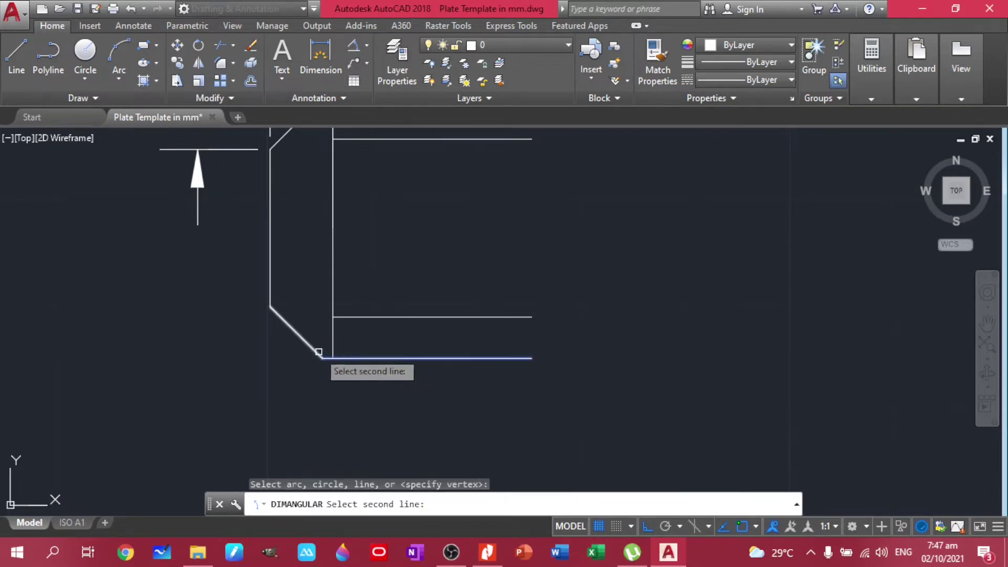
{"action": "left_click", "coordinate": [319, 352]}
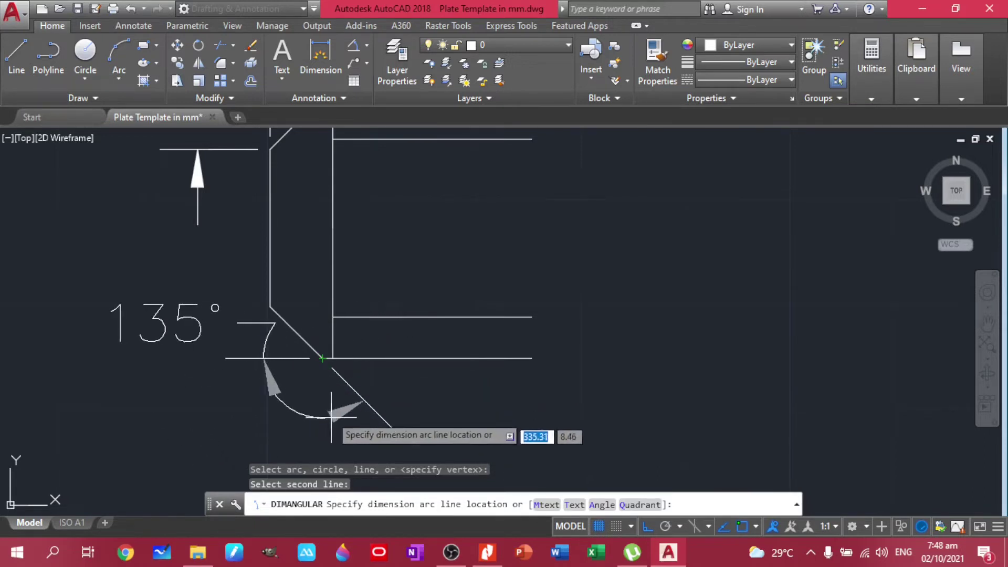
{"action": "key", "text": "Escape"}
Delete the horizontal and vertical dimensions at the plate's upper-left diagonal
{"action": "scroll", "coordinate": [337, 189], "scroll_direction": "down", "scroll_amount": 2}
{"action": "scroll", "coordinate": [312, 284], "scroll_direction": "up", "scroll_amount": 2}
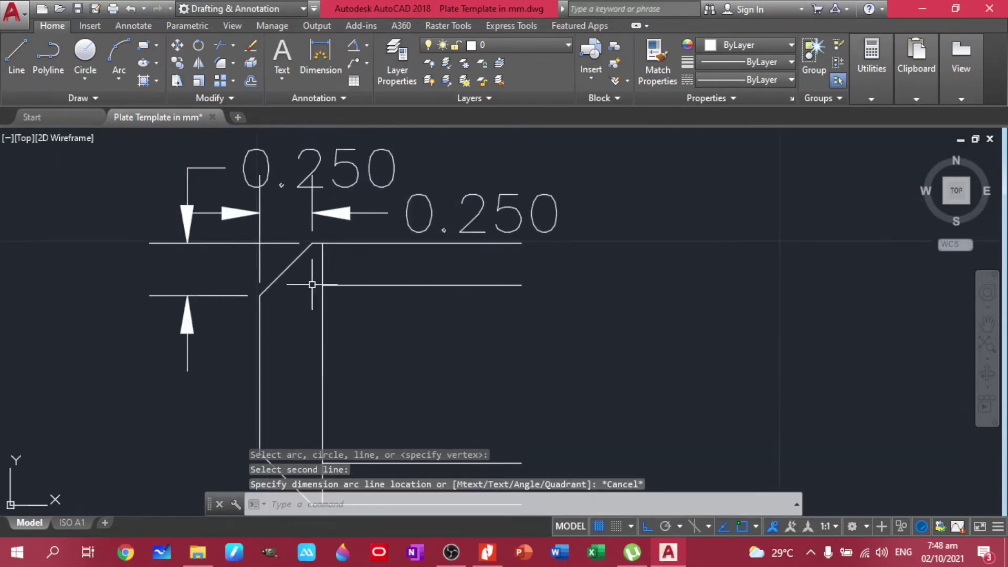
{"action": "left_click", "coordinate": [429, 207]}
{"action": "key", "text": "Delete"}
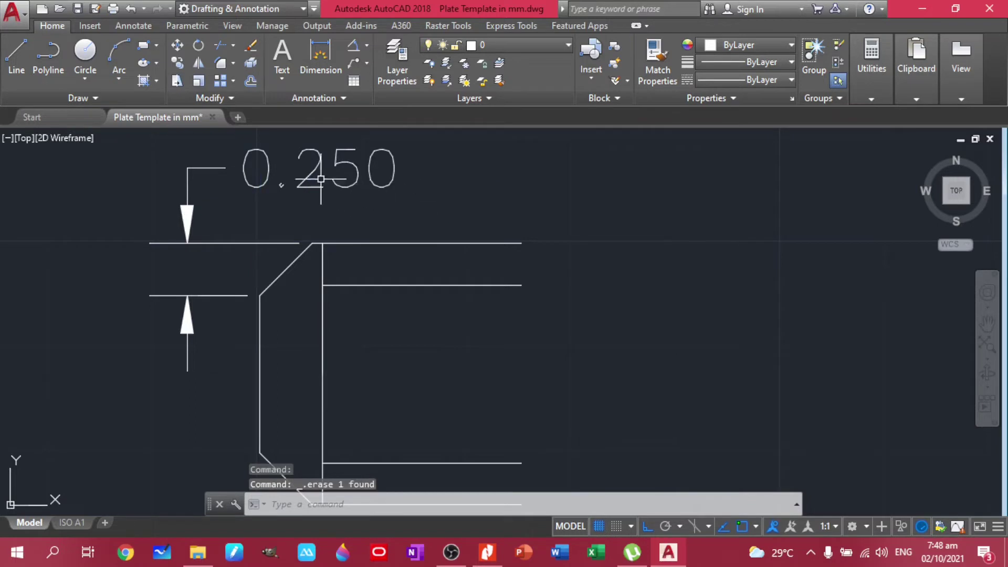
{"action": "left_click", "coordinate": [315, 201]}
{"action": "left_click", "coordinate": [247, 164]}
{"action": "key", "text": "Delete"}
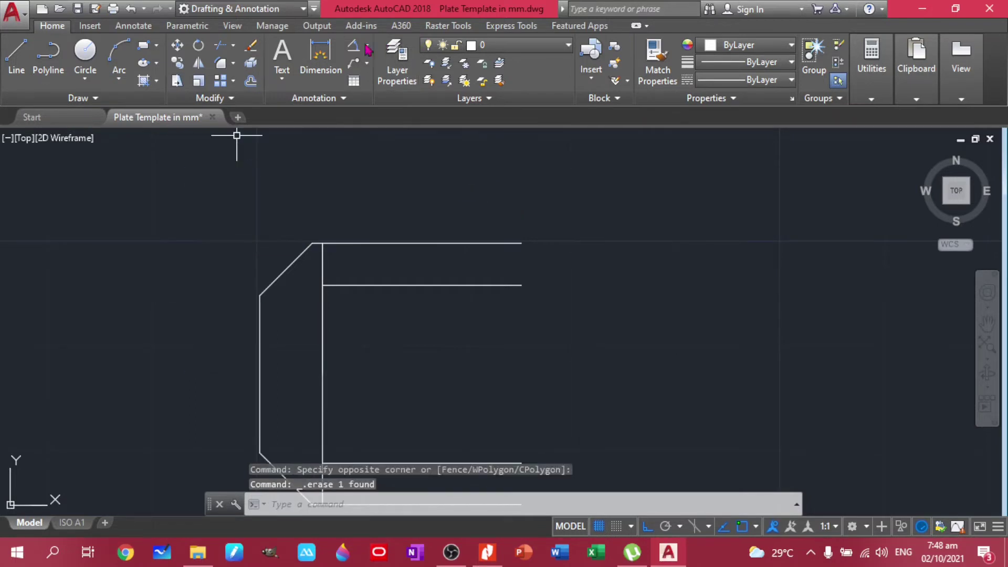
Check the angle between the left edge and the upper-left diagonal with an angular dimension, and delete that dimension
{"action": "left_click", "coordinate": [368, 46]}
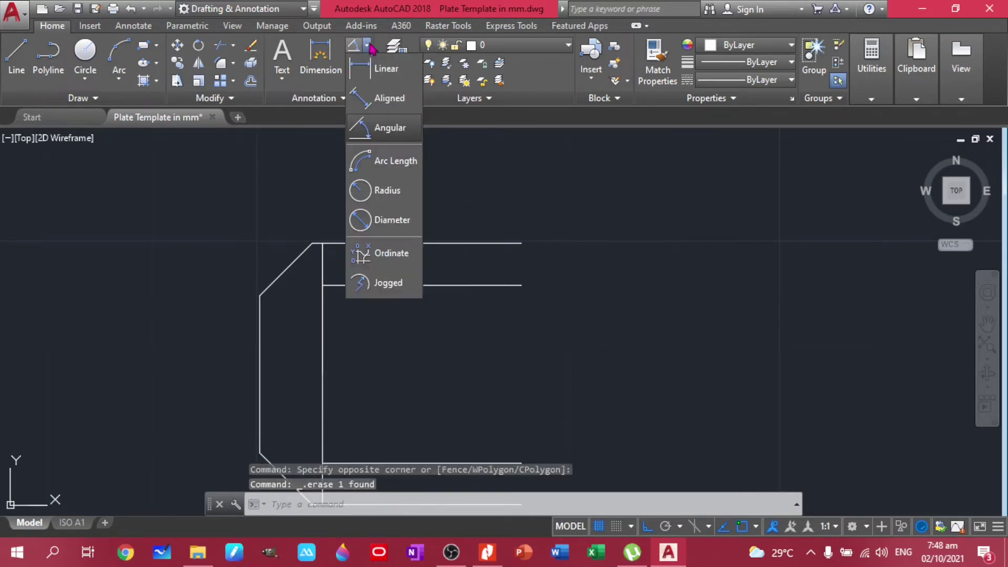
{"action": "left_click", "coordinate": [320, 67]}
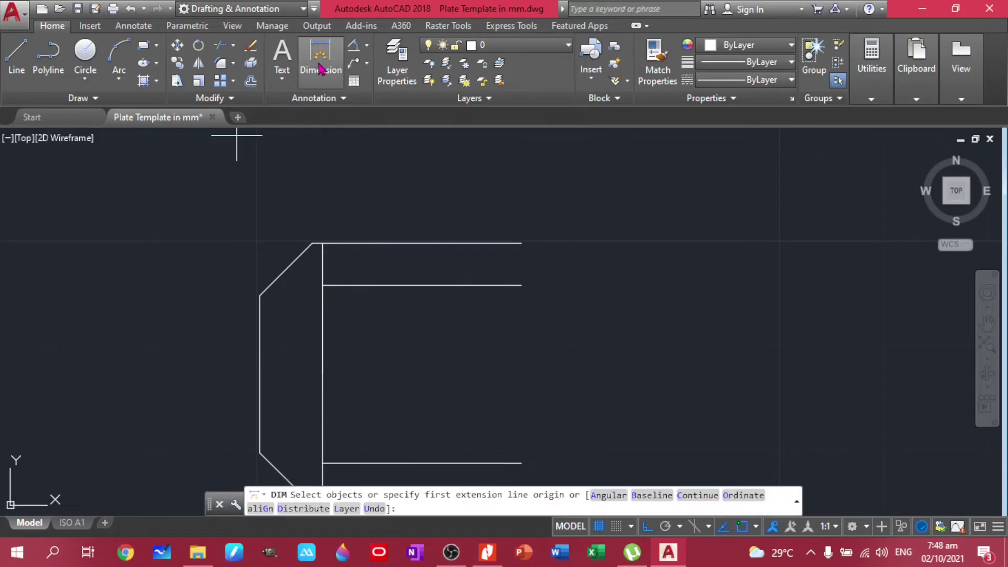
{"action": "left_click", "coordinate": [601, 502]}
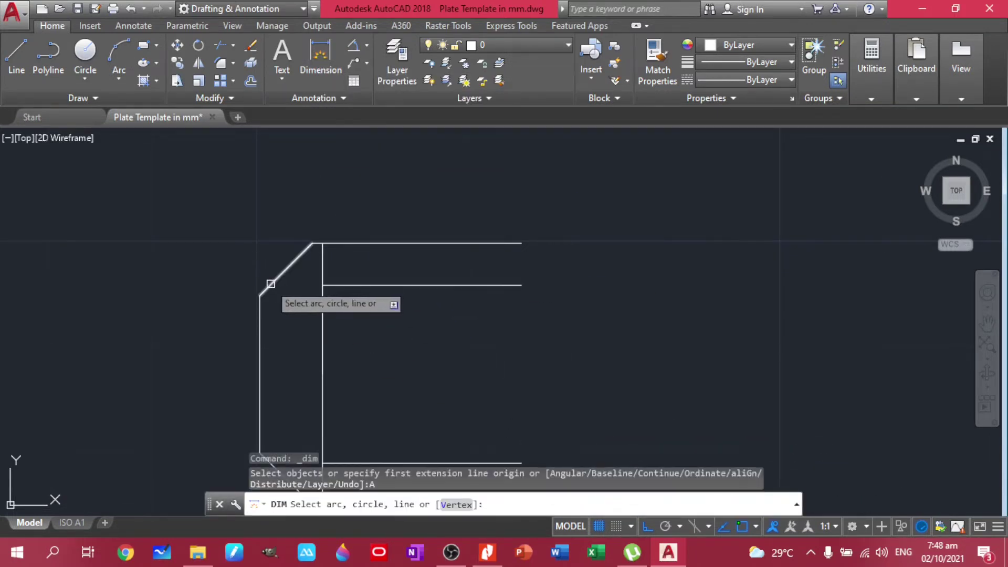
{"action": "left_click", "coordinate": [259, 315]}
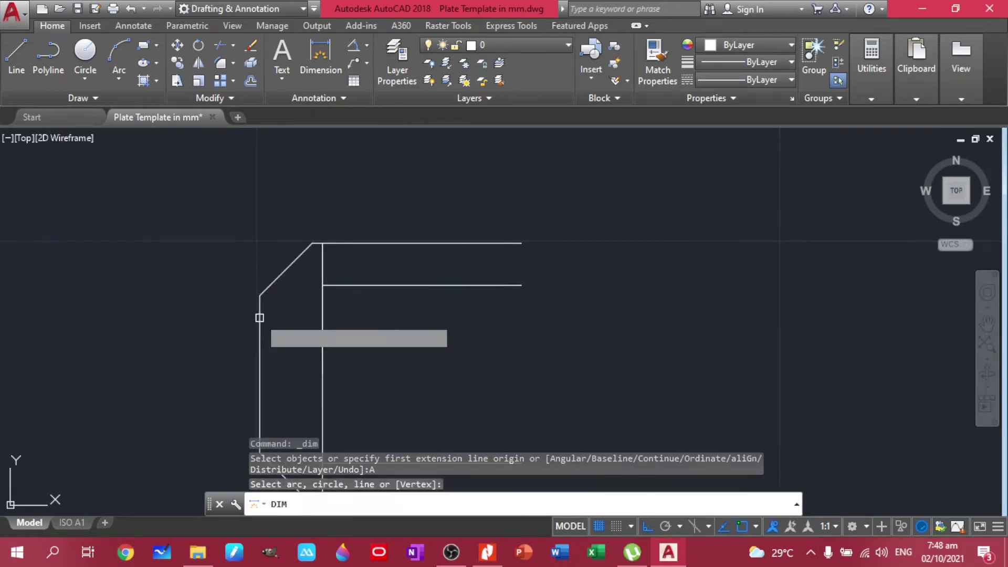
{"action": "left_click", "coordinate": [281, 270]}
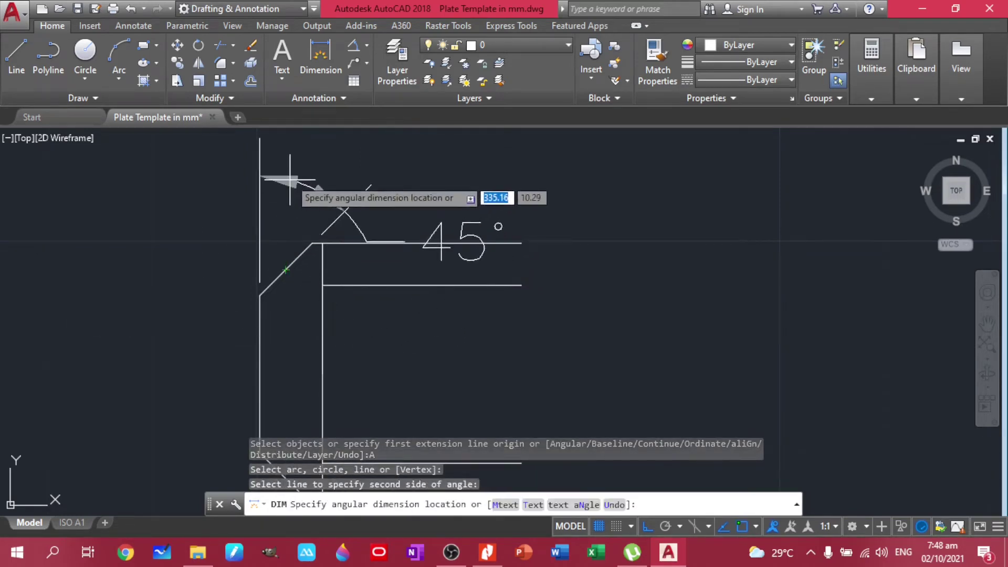
{"action": "left_click", "coordinate": [291, 176]}
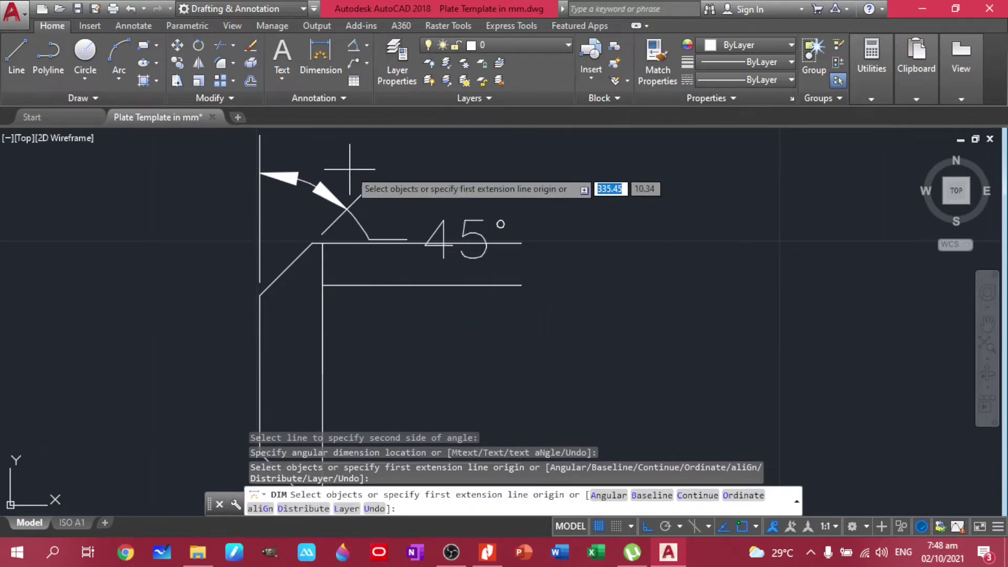
{"action": "key", "text": "Escape"}
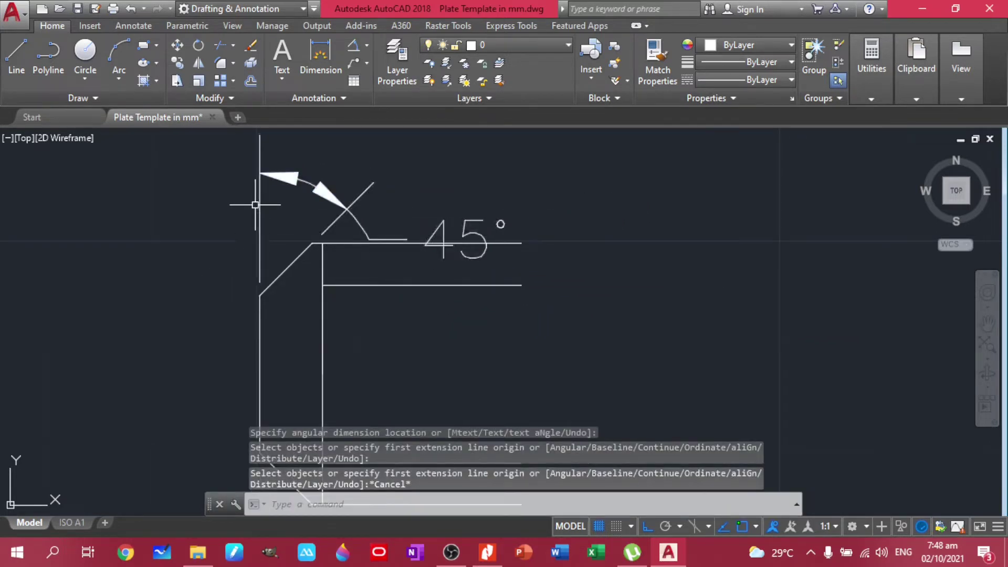
{"action": "left_click", "coordinate": [256, 206]}
{"action": "key", "text": "Delete"}
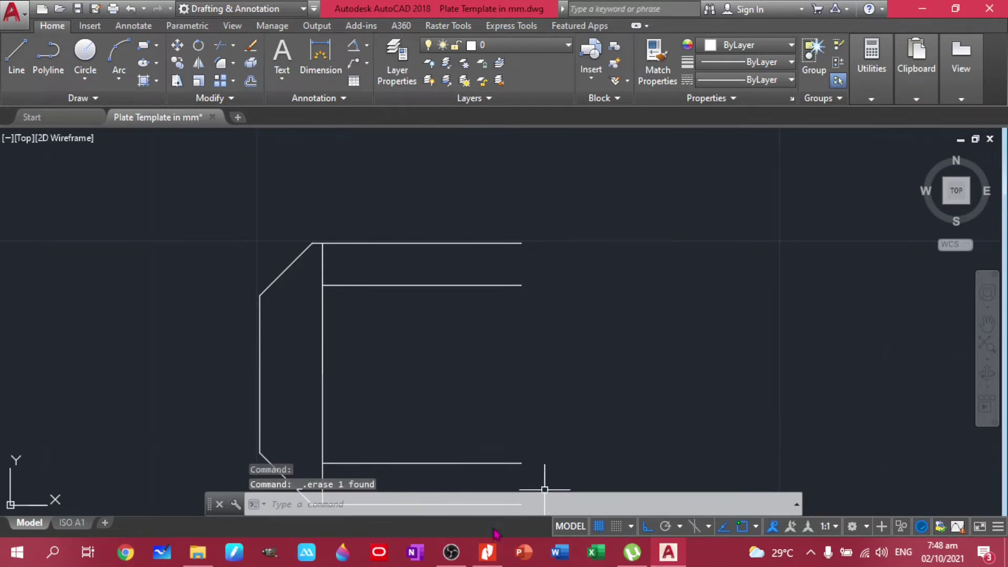
Consult the exercise PDF for the inner corner size and offset the inner vertical line 0.125 to the right in AutoCAD
{"action": "left_click", "coordinate": [487, 552]}
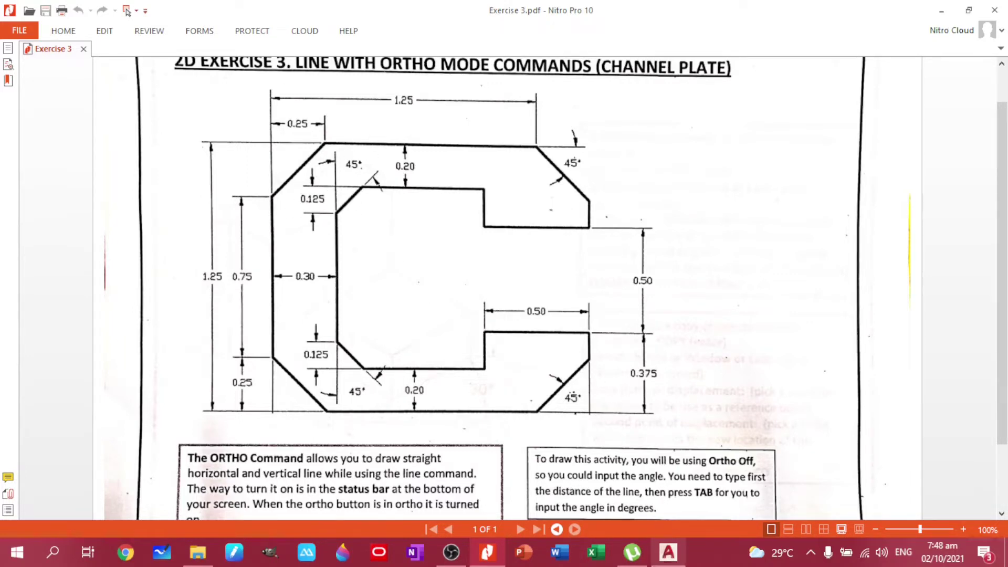
{"action": "left_click", "coordinate": [667, 552]}
{"action": "left_click", "coordinate": [383, 374]}
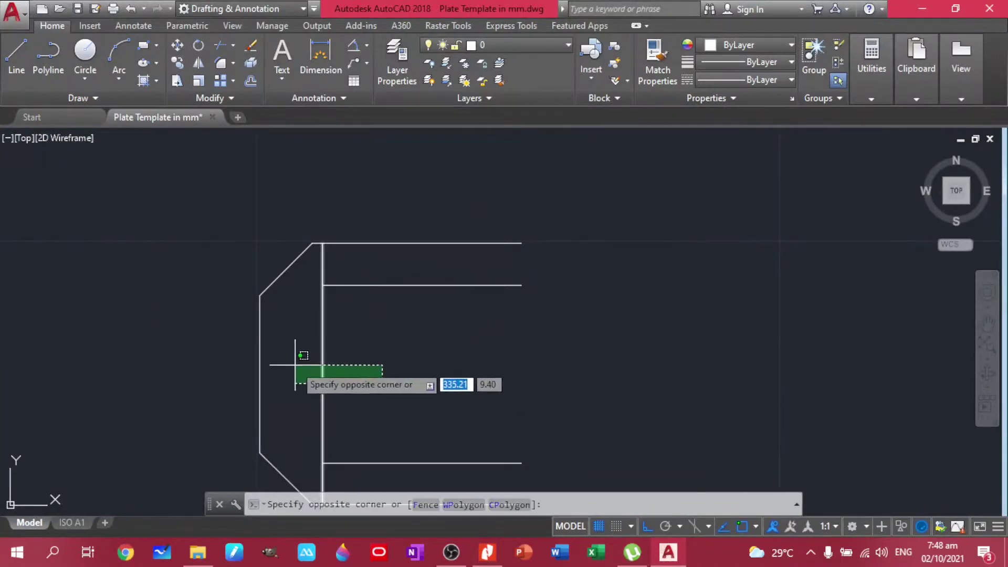
{"action": "left_click", "coordinate": [300, 360]}
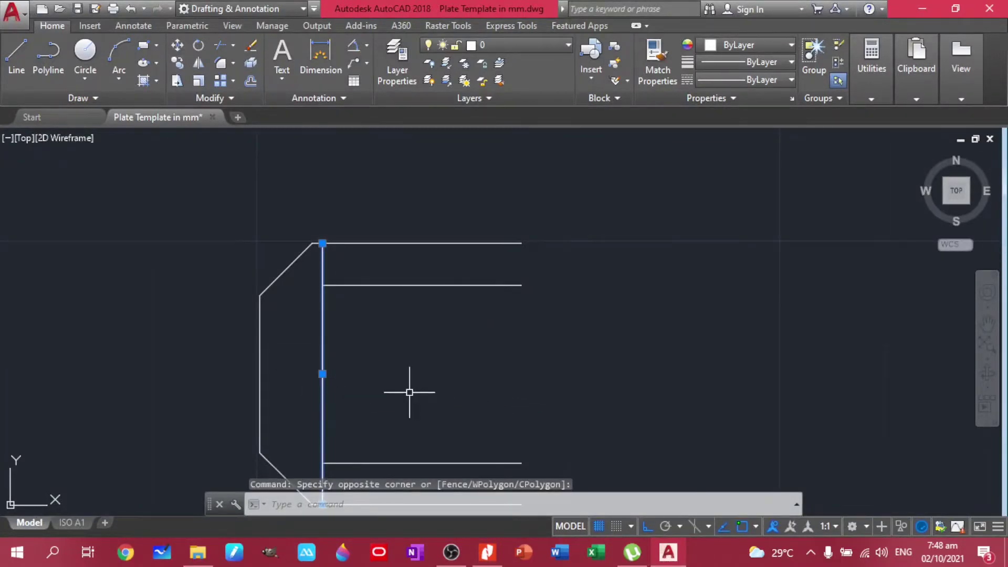
{"action": "key", "text": "Return"}
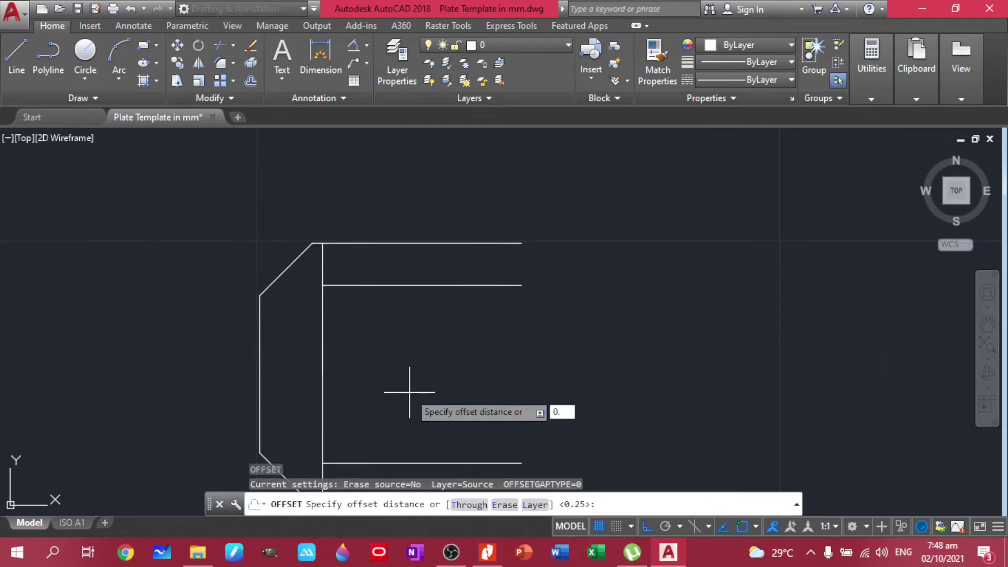
{"action": "key", "text": "Return"}
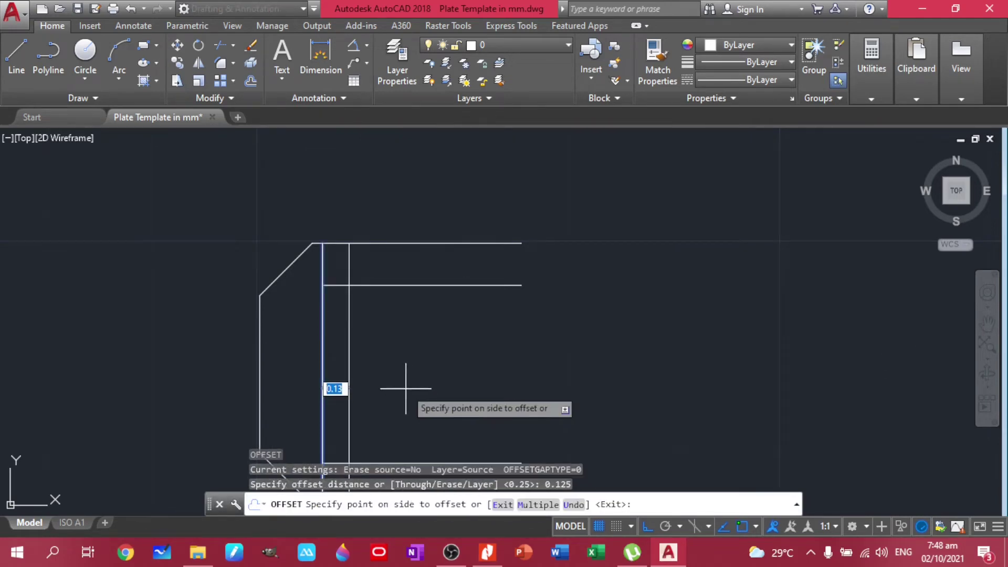
{"action": "left_click", "coordinate": [386, 378]}
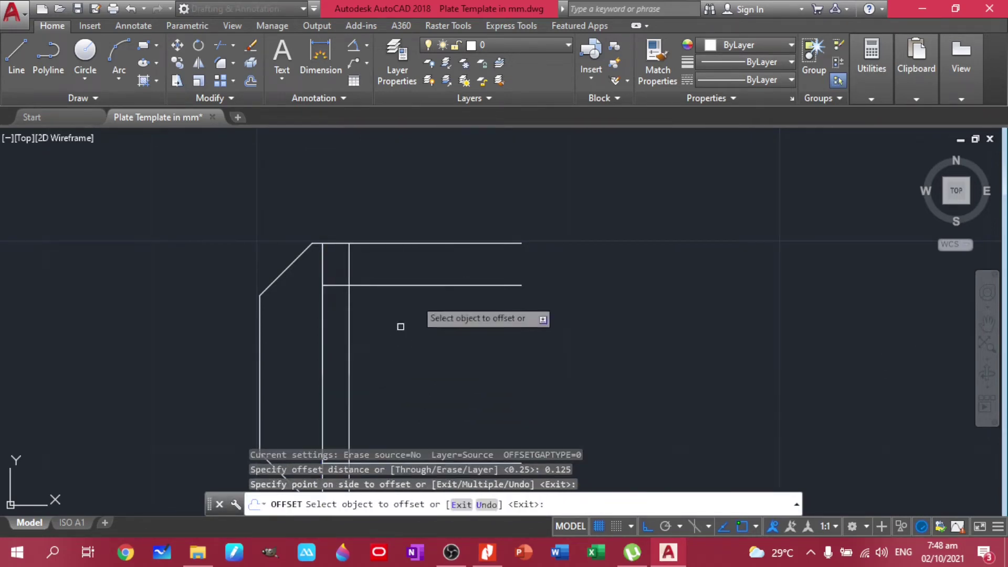
Offset the upper inner horizontal line downward and the lower inner horizontal line upward by 0.125, and end the Offset command
{"action": "left_click", "coordinate": [428, 284]}
{"action": "left_click", "coordinate": [420, 347]}
{"action": "middle_click_drag", "start_coordinate": [421, 439], "coordinate": [421, 349]}
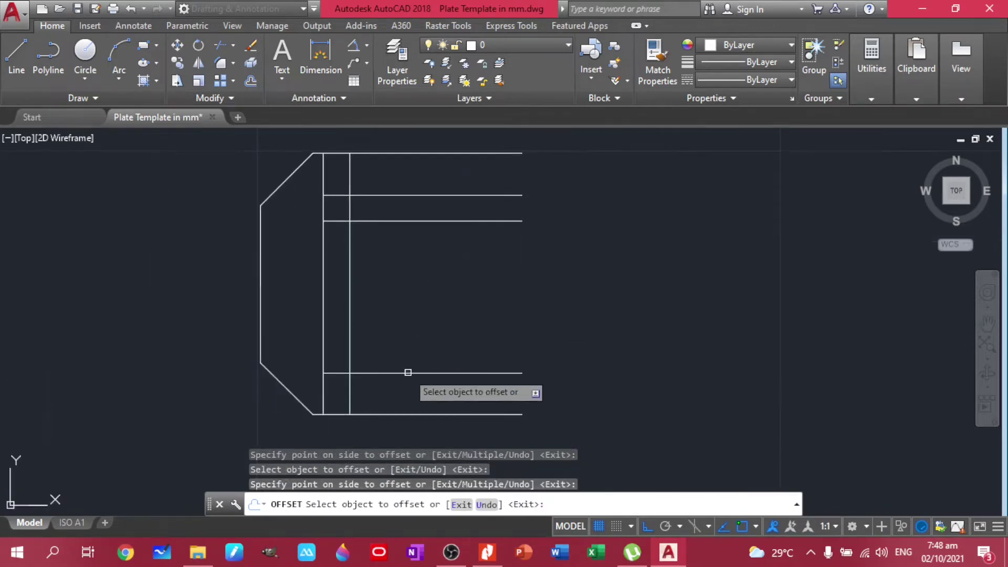
{"action": "left_click", "coordinate": [408, 373]}
{"action": "left_click", "coordinate": [408, 341]}
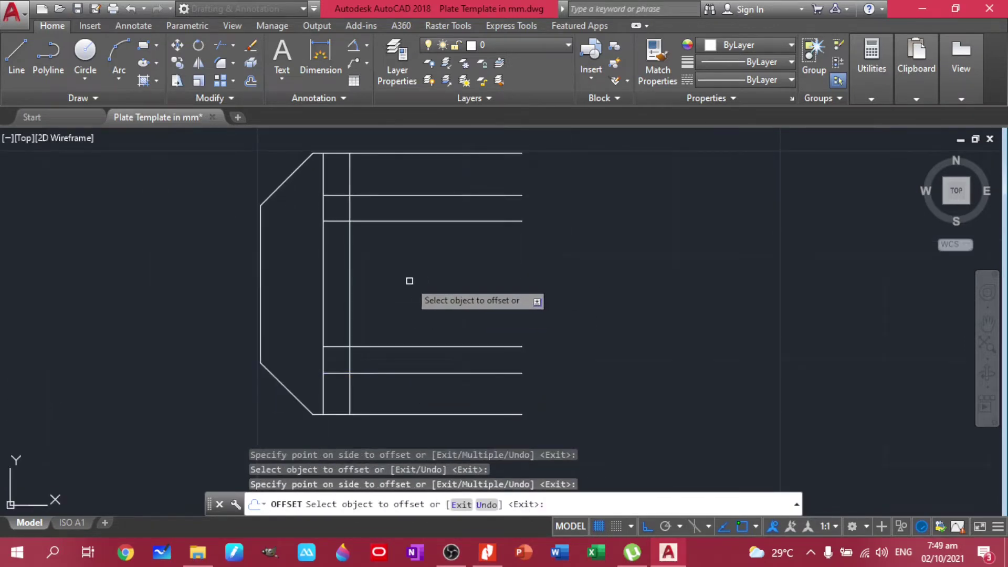
{"action": "key", "text": "Escape"}
Draw the upper inner corner's diagonal line between the intersections of the inner lines and their offset lines
{"action": "type", "text": "l"}
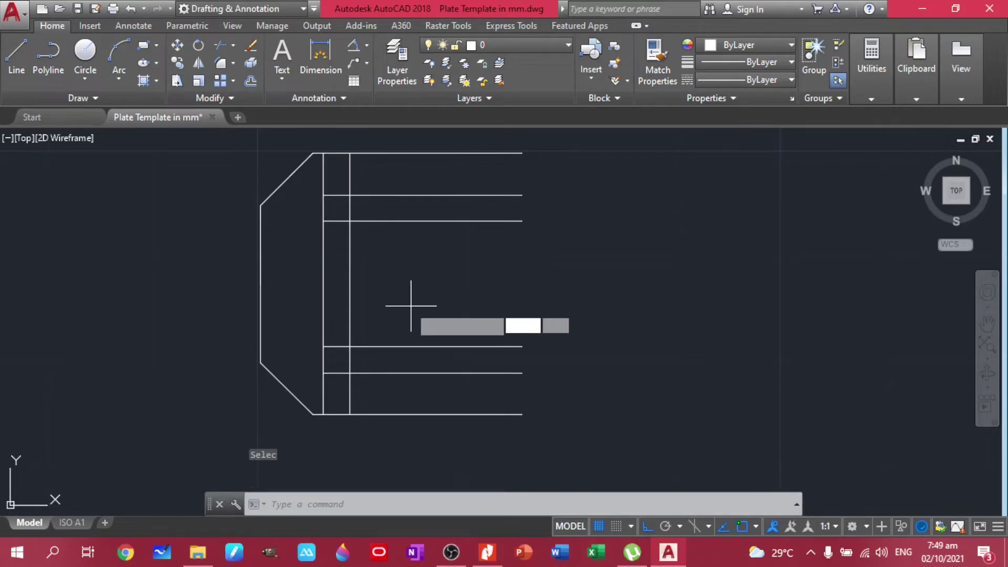
{"action": "key", "text": "Return"}
{"action": "left_click", "coordinate": [323, 221]}
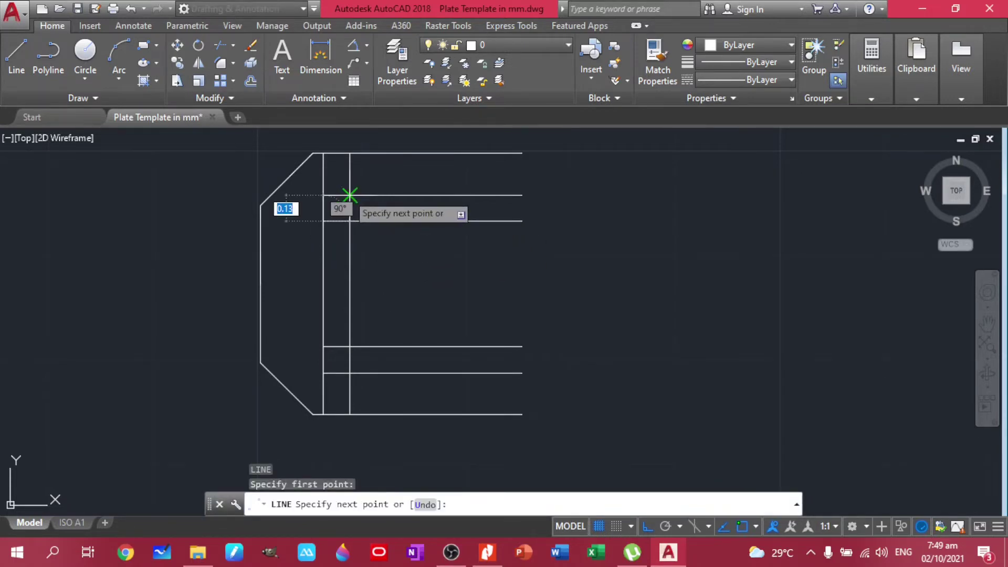
{"action": "left_click", "coordinate": [350, 195]}
{"action": "key", "text": "Return"}
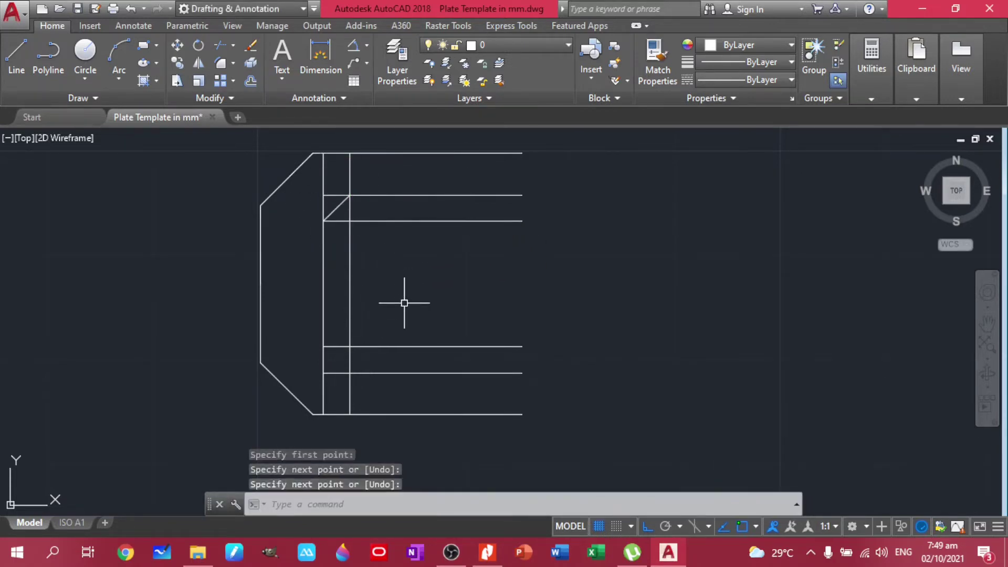
Draw the matching diagonal line across the lower inner corner between the inner and offset line intersections
{"action": "key", "text": "Return"}
{"action": "left_click", "coordinate": [323, 347]}
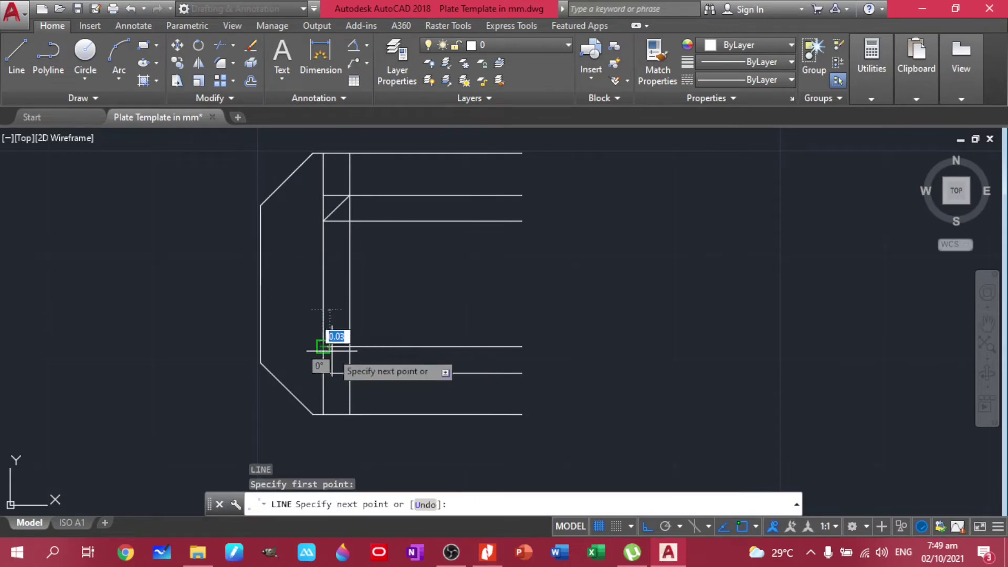
{"action": "left_click", "coordinate": [350, 372]}
{"action": "key", "text": "Return"}
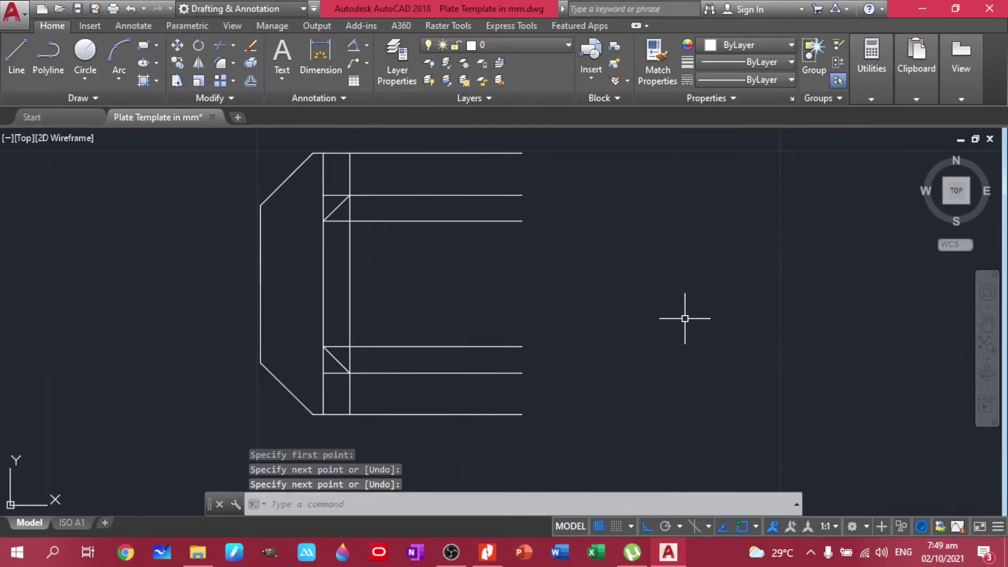
Delete the two horizontal offset construction lines between the upper and lower inner edges
{"action": "left_click", "coordinate": [465, 355]}
{"action": "left_click", "coordinate": [428, 330]}
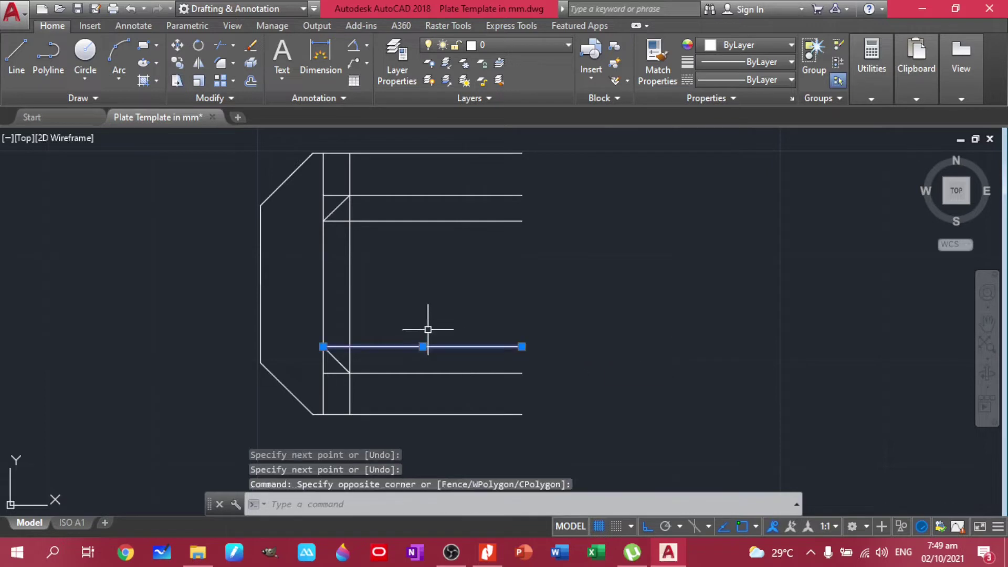
{"action": "key", "text": "Delete"}
{"action": "left_click", "coordinate": [454, 228]}
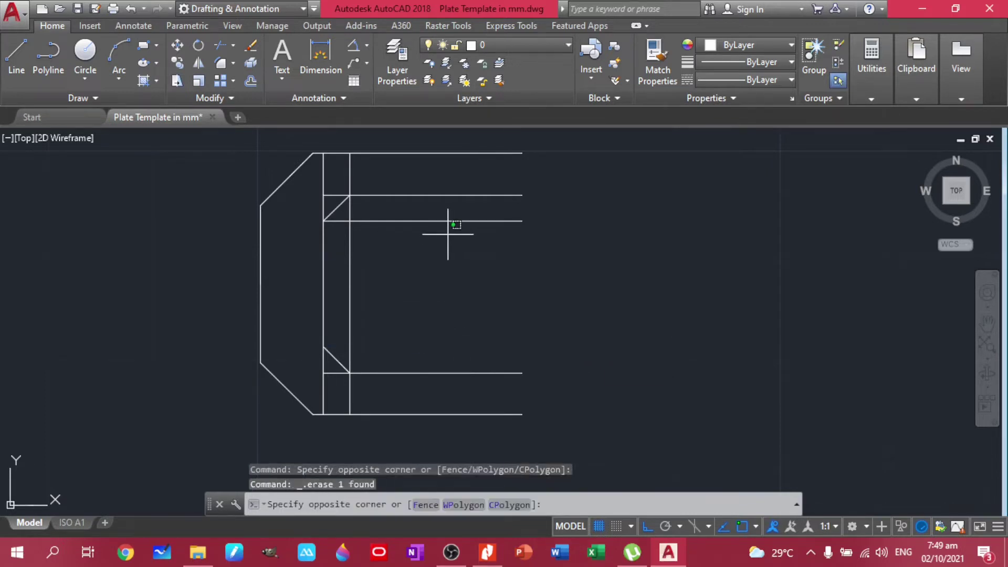
{"action": "left_click", "coordinate": [411, 218]}
{"action": "key", "text": "Delete"}
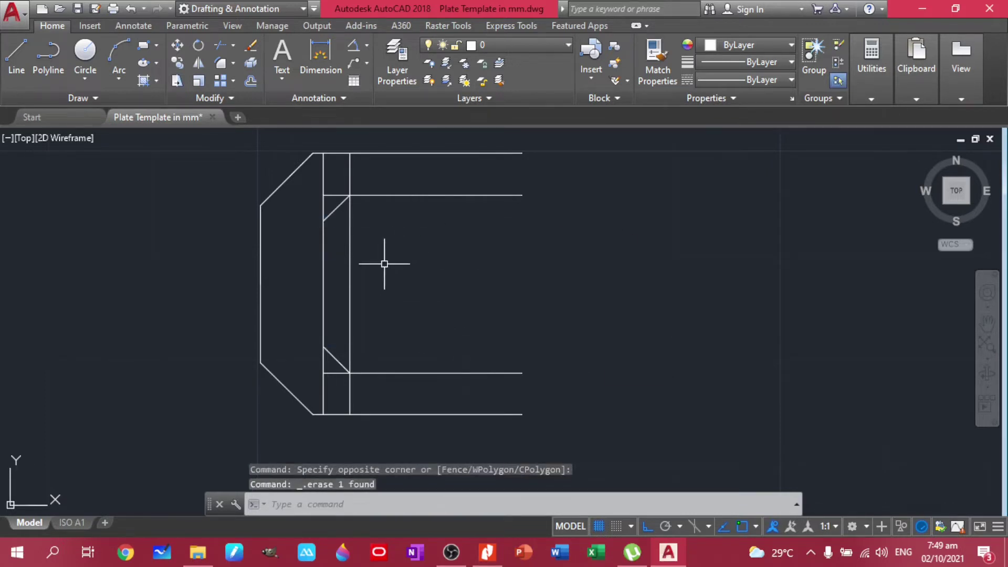
Delete the full-height vertical offset construction line beside the inner vertical edge
{"action": "left_click", "coordinate": [398, 286]}
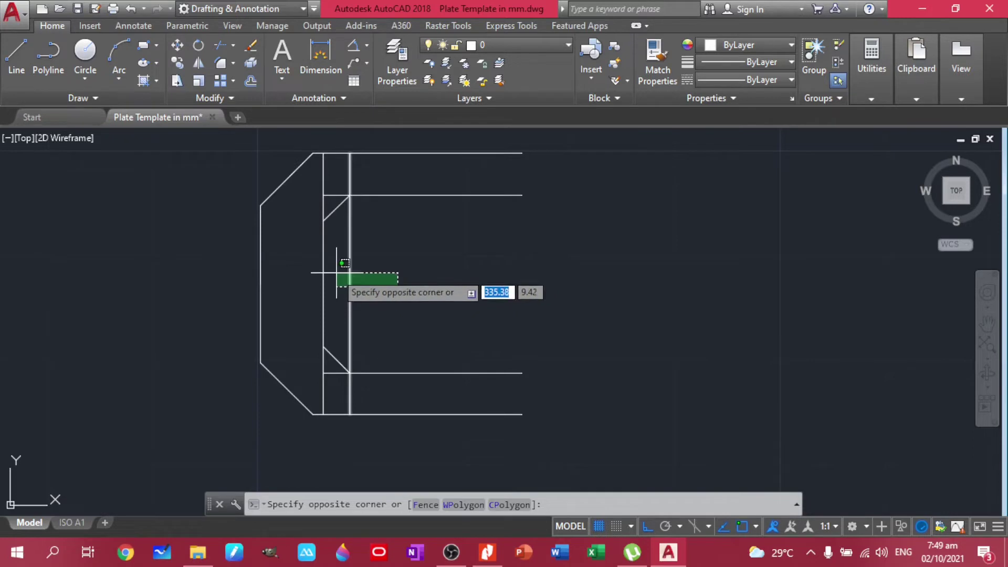
{"action": "left_click", "coordinate": [337, 273]}
{"action": "key", "text": "Delete"}
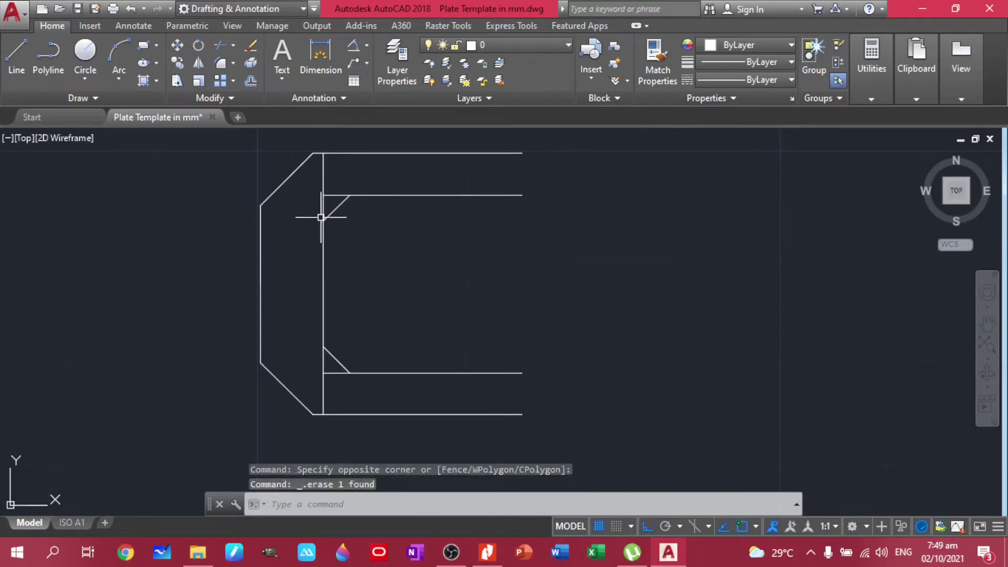
Trim the excess vertical and horizontal line segments beyond the upper inner corner's diagonal
{"action": "type", "text": "tr"}
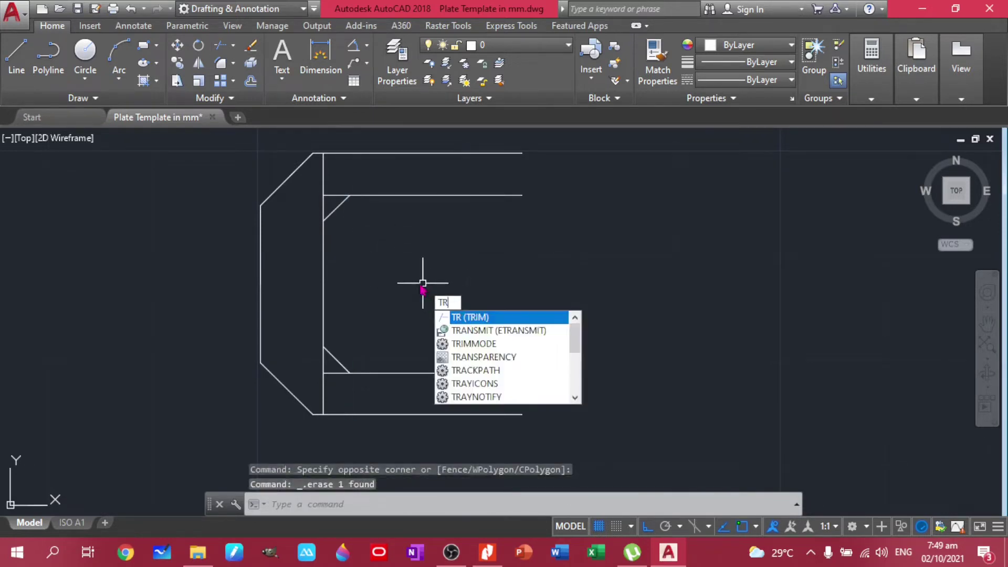
{"action": "key", "text": "Return"}
{"action": "key", "text": "Return"}
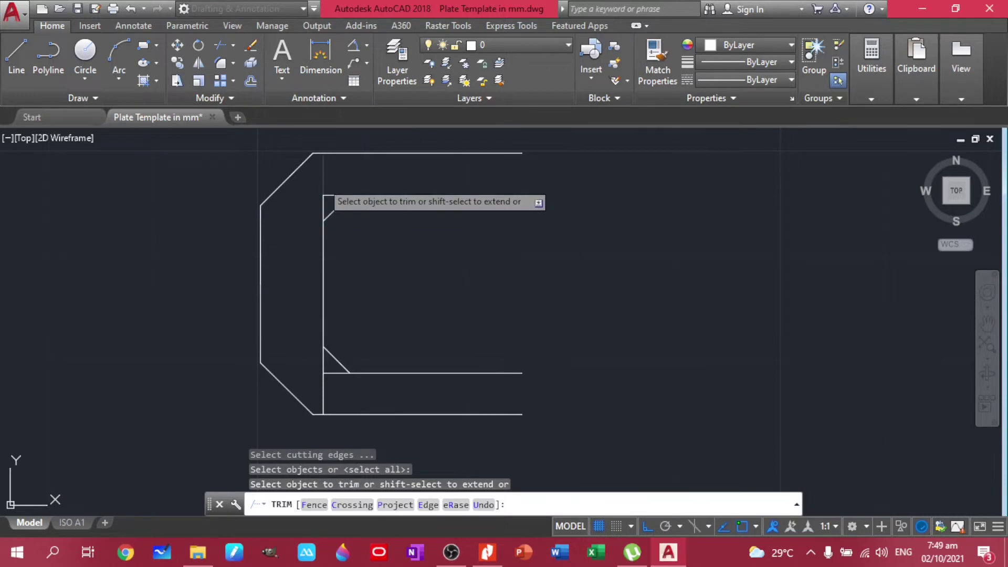
{"action": "left_click", "coordinate": [324, 190]}
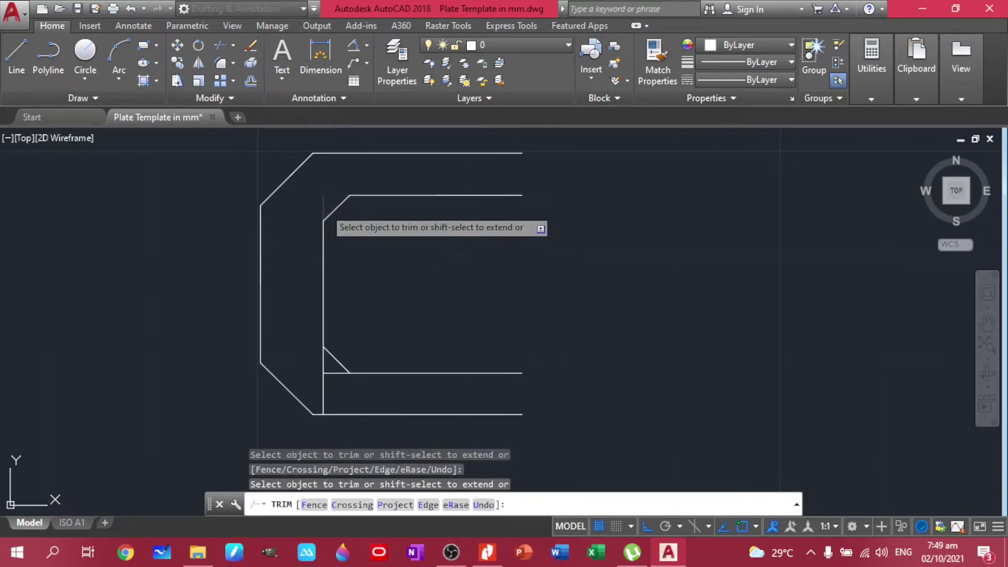
Trim the excess line segments outside the lower inner corner's diagonal and end the Trim command
{"action": "scroll", "coordinate": [352, 420], "scroll_direction": "up", "scroll_amount": 4}
{"action": "left_click", "coordinate": [342, 357]}
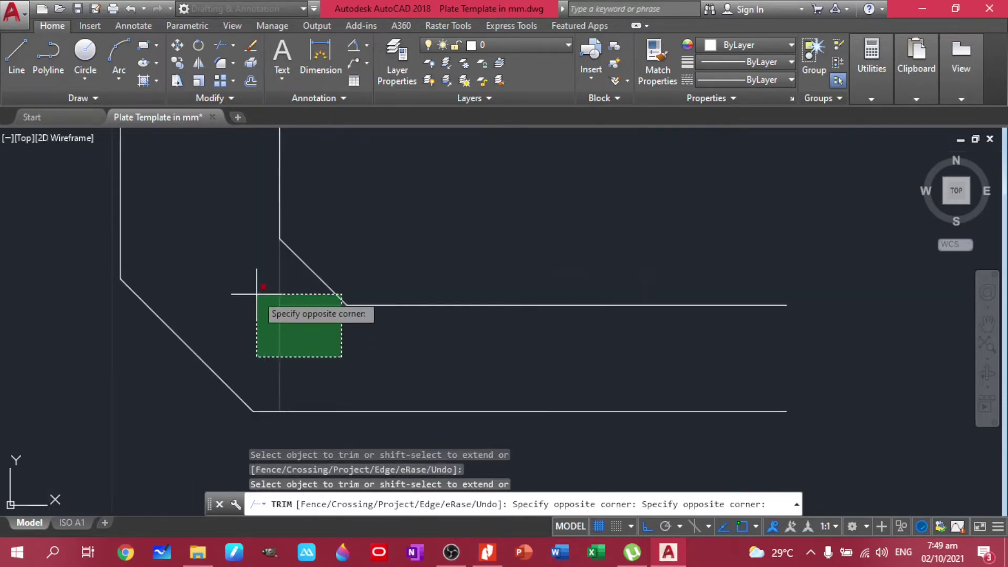
{"action": "left_click", "coordinate": [256, 294]}
{"action": "scroll", "coordinate": [465, 291], "scroll_direction": "down", "scroll_amount": 5}
{"action": "middle_click_drag", "start_coordinate": [466, 290], "coordinate": [375, 325]}
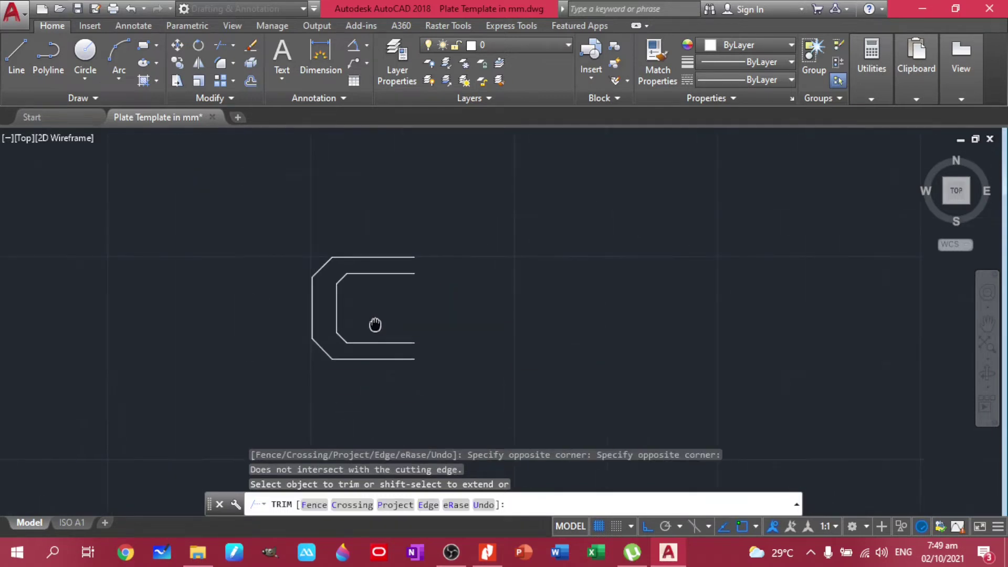
{"action": "scroll", "coordinate": [351, 294], "scroll_direction": "up", "scroll_amount": 2}
{"action": "scroll", "coordinate": [373, 289], "scroll_direction": "up", "scroll_amount": 2}
{"action": "scroll", "coordinate": [369, 291], "scroll_direction": "down", "scroll_amount": 1}
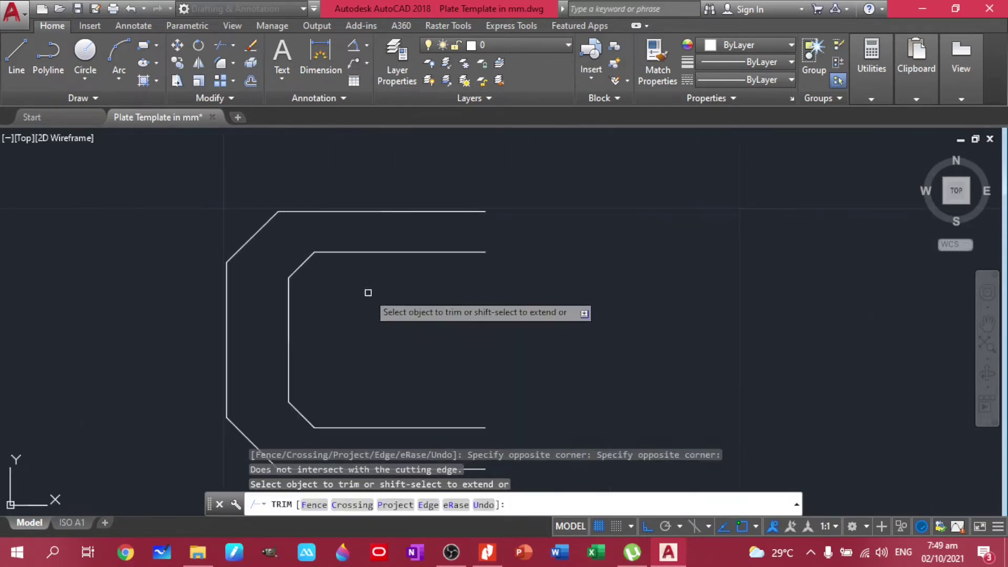
{"action": "key", "text": "Escape"}
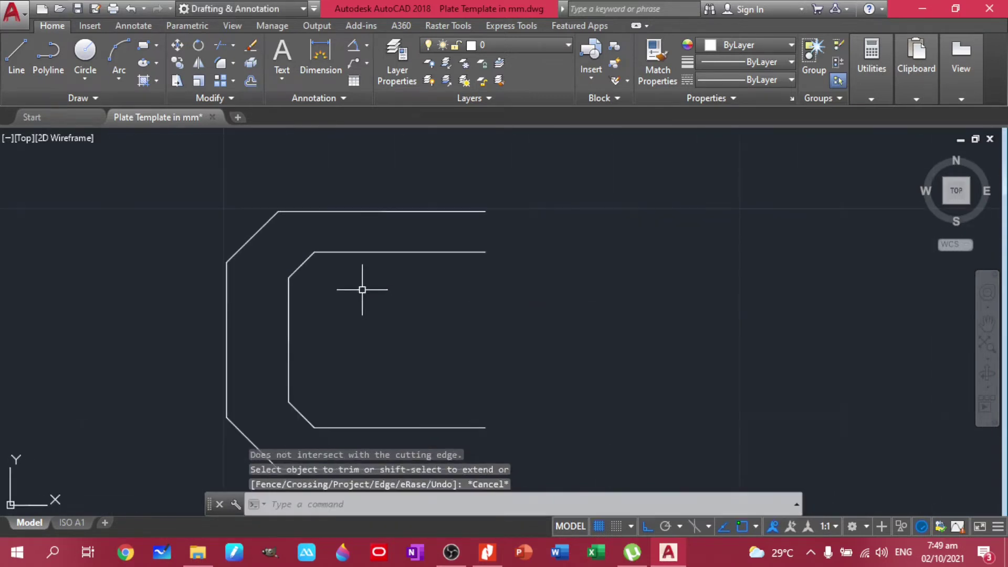
Dimension the upper inner corner's diagonal, placing its horizontal dimension above the plate and its vertical dimension on the plate's left side
{"action": "left_click", "coordinate": [321, 58]}
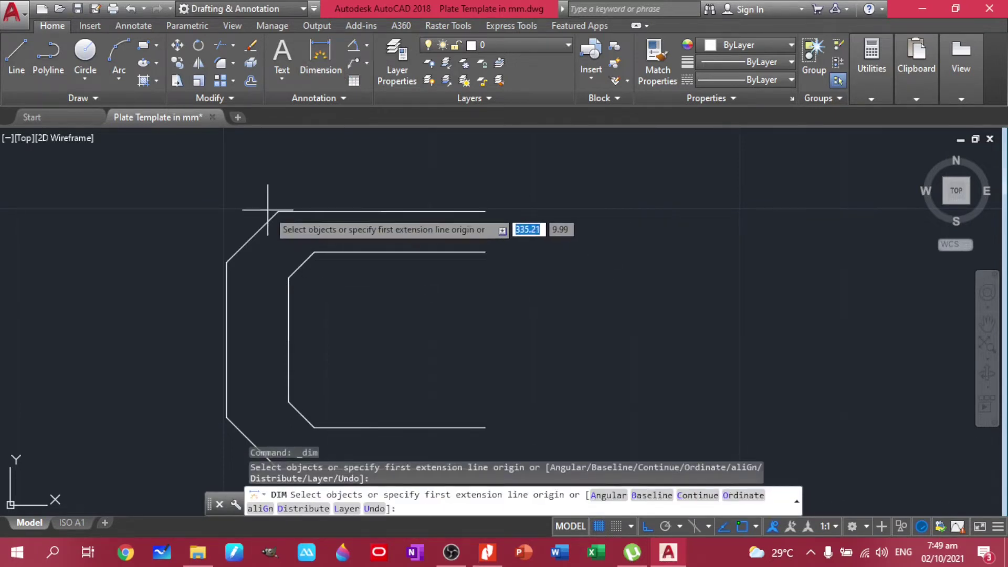
{"action": "left_click", "coordinate": [289, 278]}
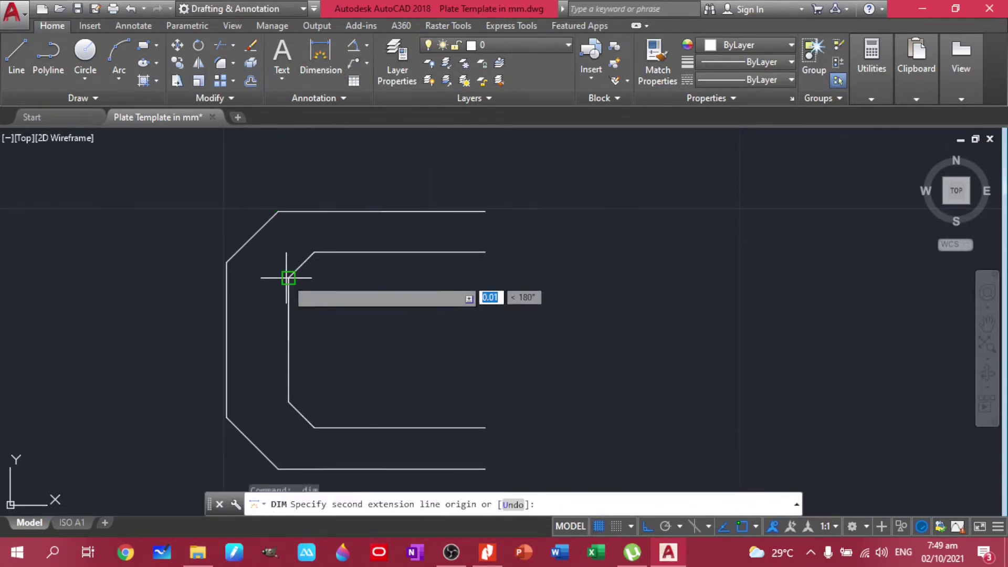
{"action": "left_click", "coordinate": [314, 252]}
{"action": "left_click", "coordinate": [327, 178]}
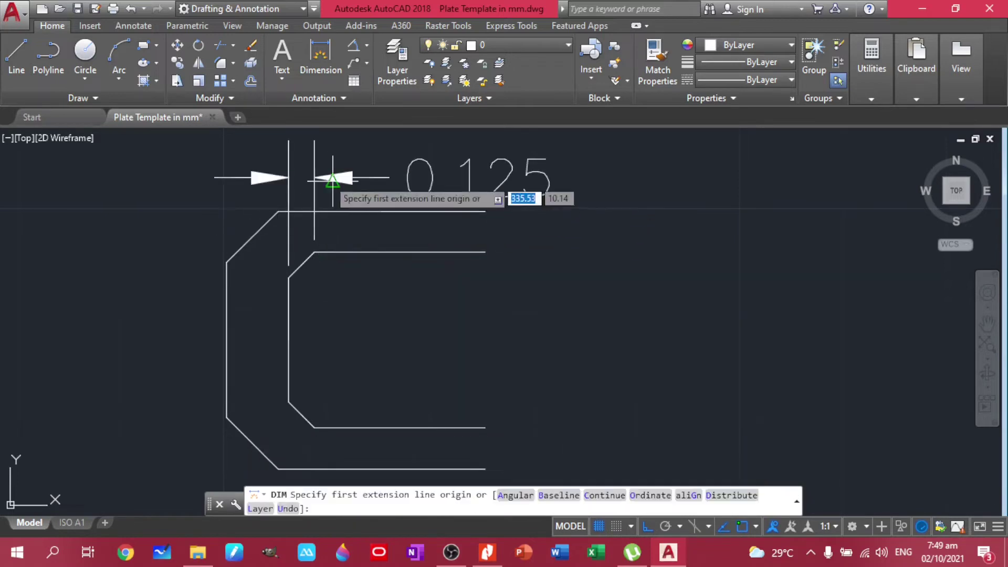
{"action": "left_click", "coordinate": [289, 278]}
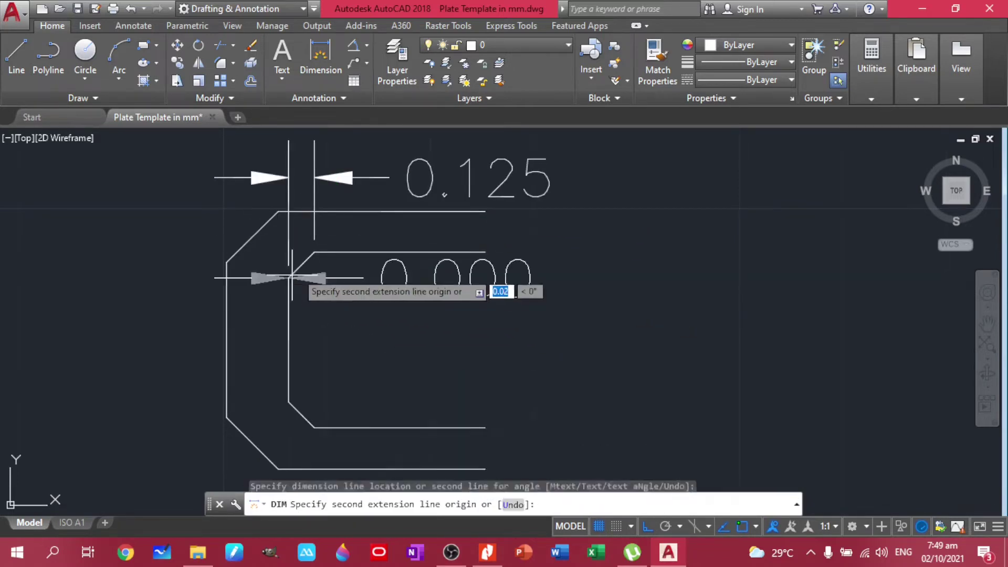
{"action": "left_click", "coordinate": [314, 252]}
{"action": "middle_click_drag", "start_coordinate": [314, 252], "coordinate": [179, 241]}
{"action": "left_click", "coordinate": [179, 242]}
{"action": "scroll", "coordinate": [350, 339], "scroll_direction": "down", "scroll_amount": 2}
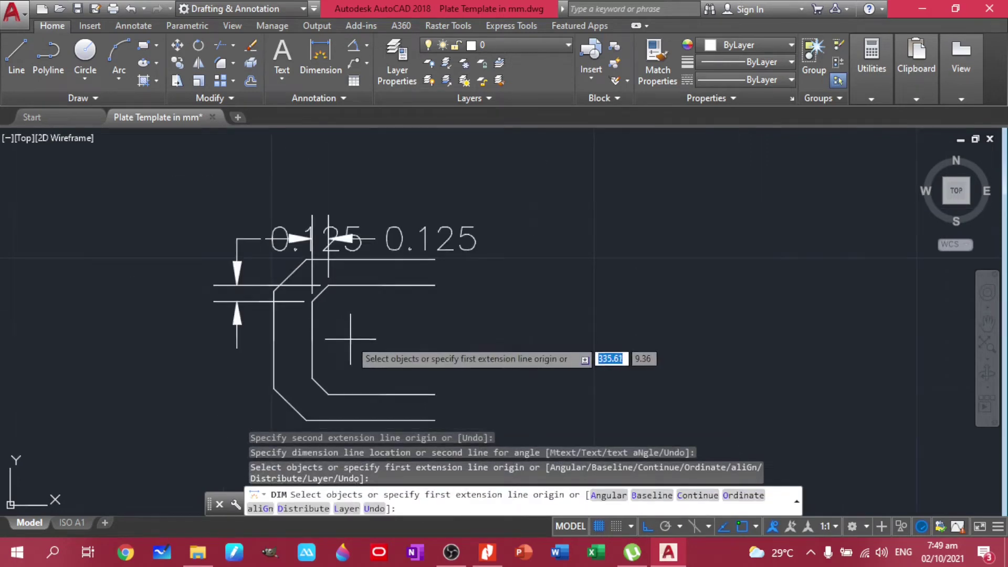
Add an angular dimension between the inner vertical edge and the lower inner corner's diagonal, placed below the corner
{"action": "scroll", "coordinate": [350, 339], "scroll_direction": "up", "scroll_amount": 2}
{"action": "left_click", "coordinate": [607, 494]}
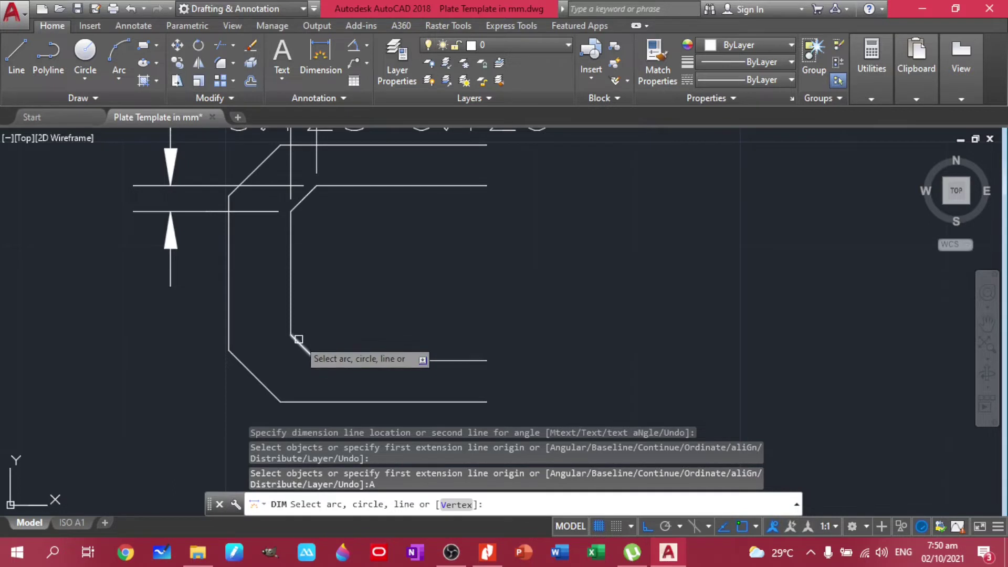
{"action": "left_click", "coordinate": [290, 318]}
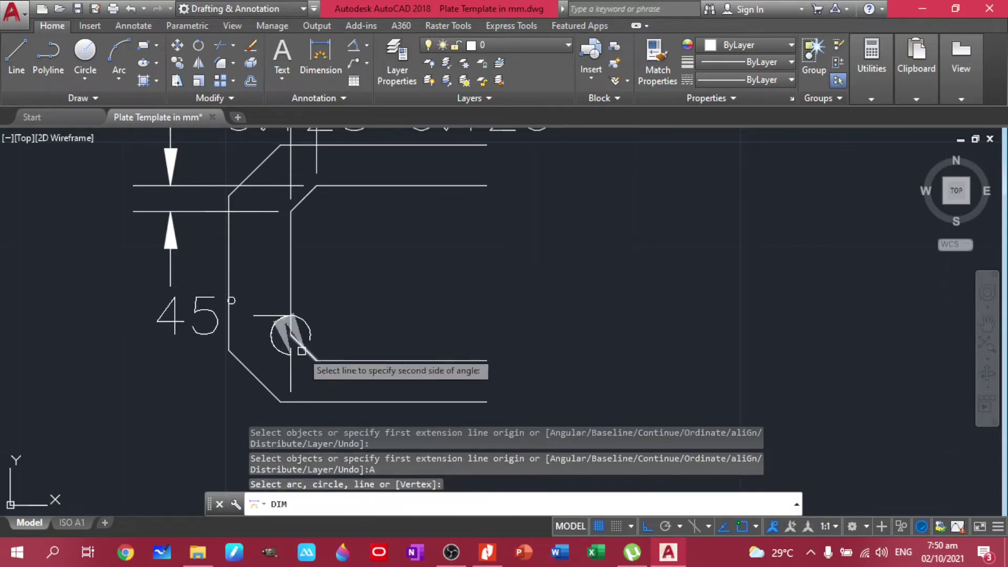
{"action": "left_click", "coordinate": [302, 349]}
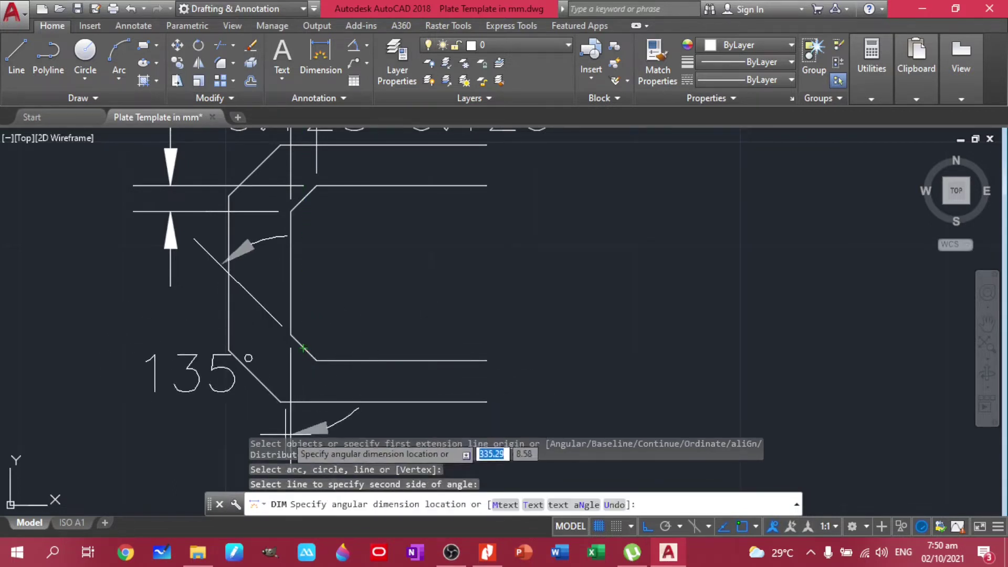
{"action": "left_click", "coordinate": [335, 411]}
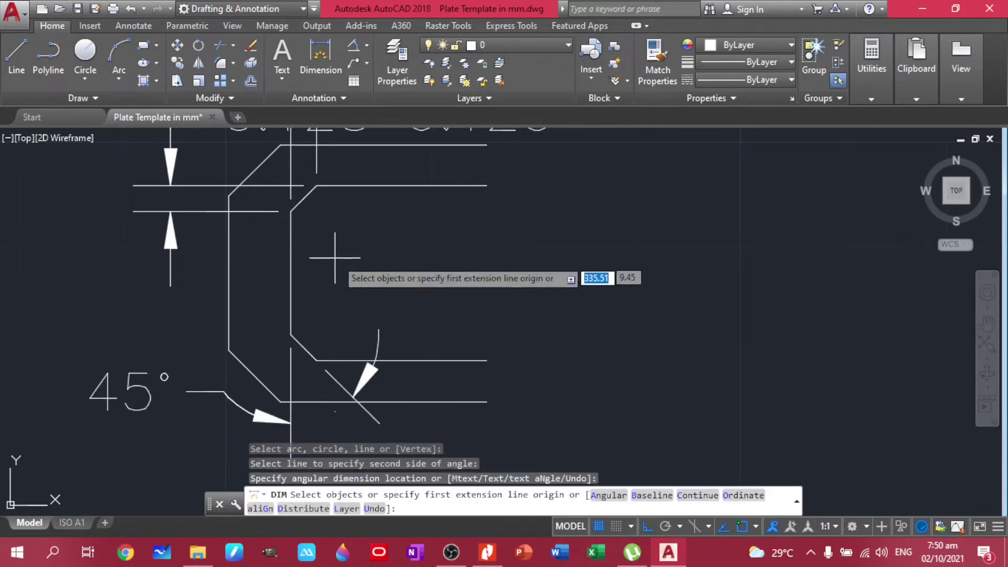
{"action": "scroll", "coordinate": [335, 258], "scroll_direction": "down", "scroll_amount": 2}
{"action": "middle_click_drag", "start_coordinate": [341, 269], "coordinate": [337, 304]}
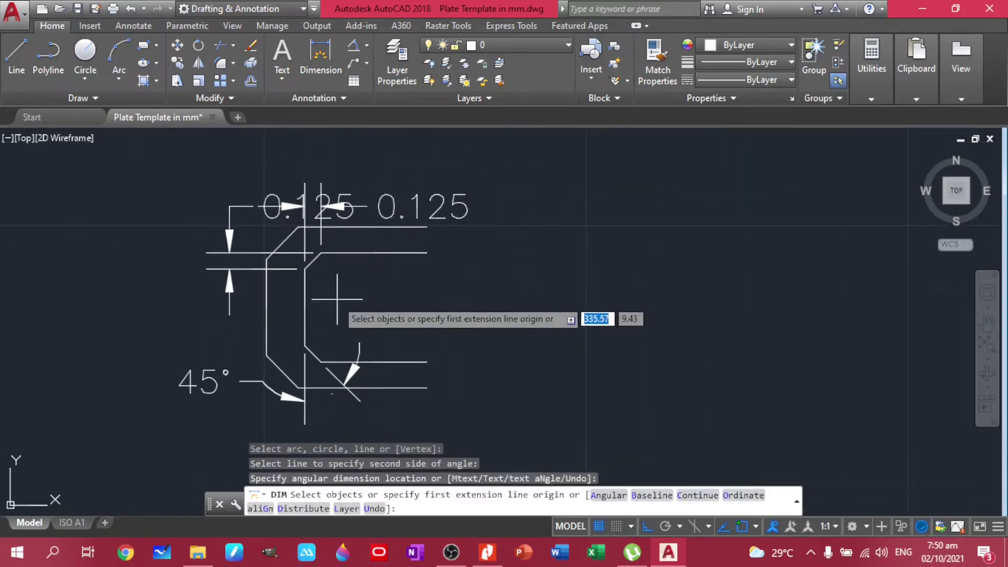
End the dimension command and delete the two linear dimensions and the angular dimension around the inner corners
{"action": "key", "text": "Escape"}
{"action": "left_click", "coordinate": [314, 208]}
{"action": "mouse_move", "coordinate": [306, 209]}
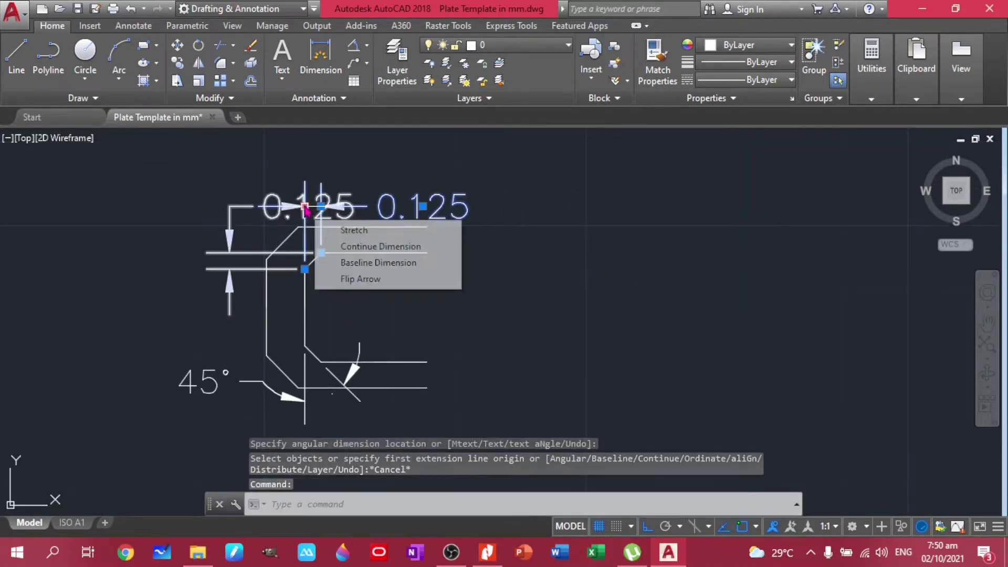
{"action": "key", "text": "Delete"}
{"action": "left_click", "coordinate": [314, 207]}
{"action": "key", "text": "Delete"}
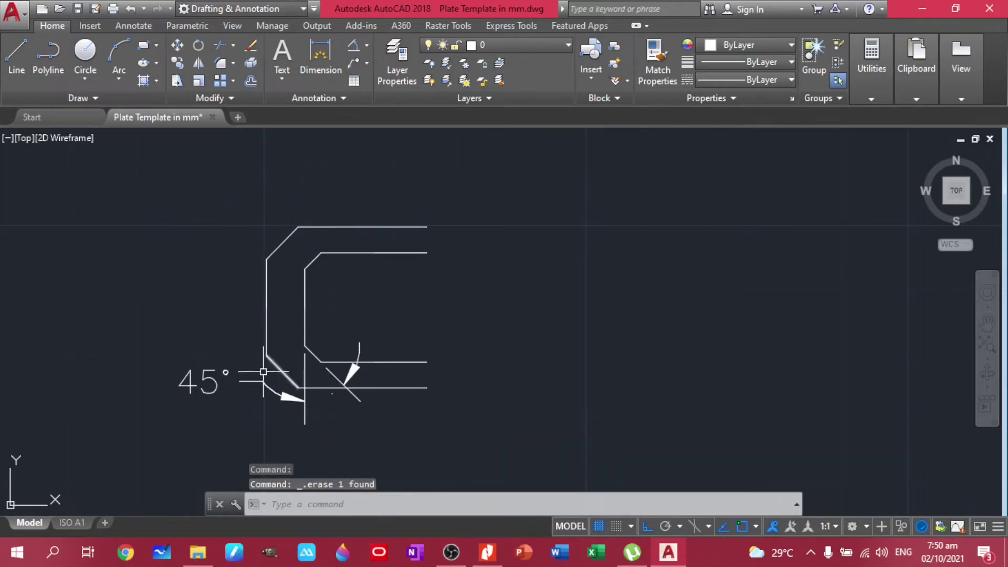
{"action": "left_click", "coordinate": [250, 379]}
{"action": "key", "text": "Delete"}
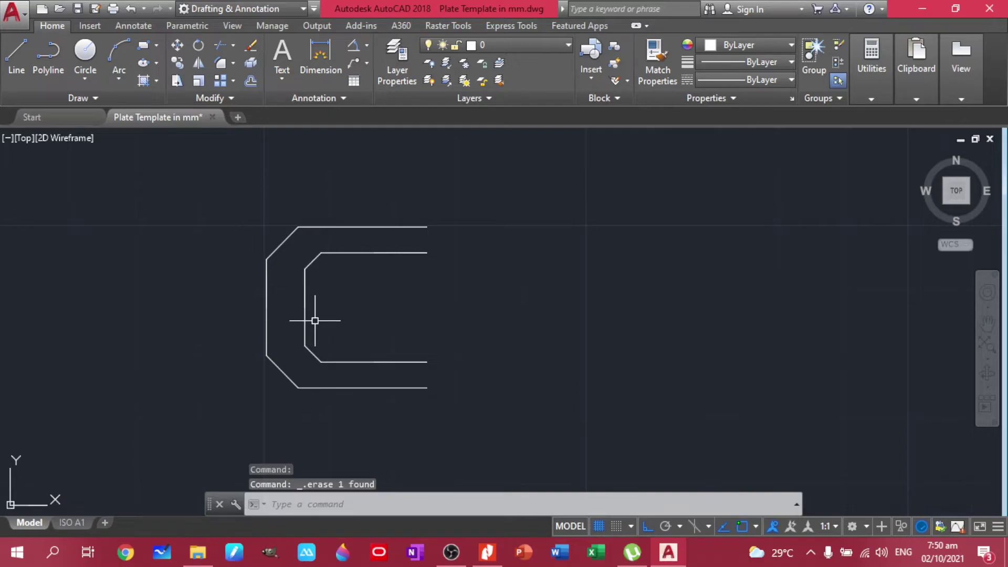
Consult the Exercise 3 PDF in Nitro Pro, return to AutoCAD and draw a vertical line joining the outer horizontal edges' open right ends
{"action": "left_click", "coordinate": [487, 552]}
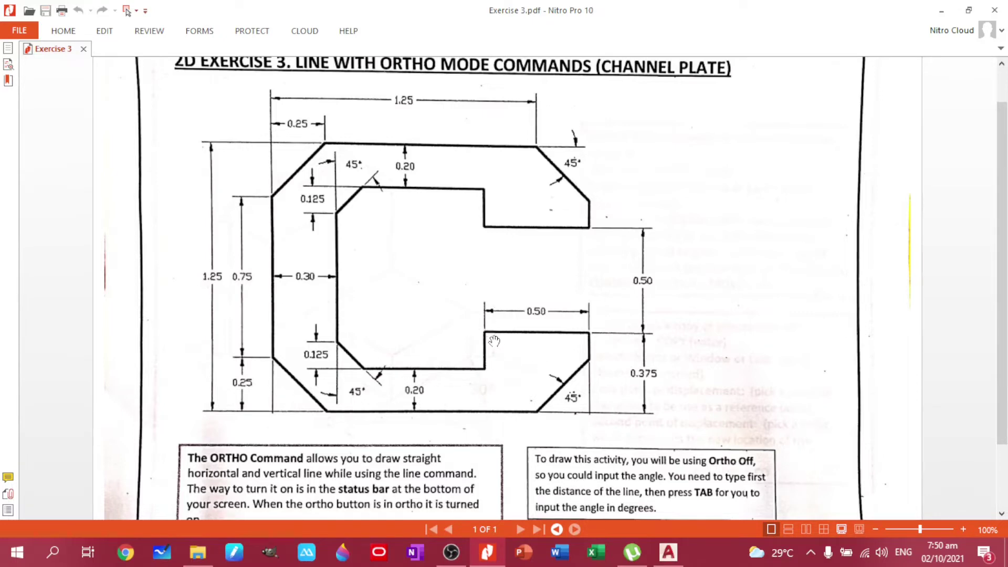
{"action": "mouse_move", "coordinate": [668, 552]}
{"action": "left_click", "coordinate": [631, 494]}
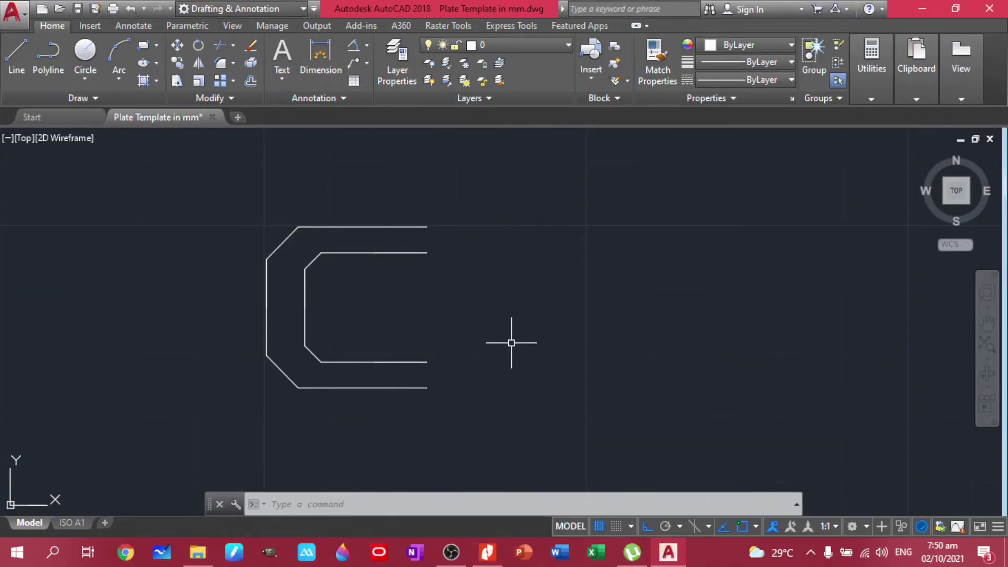
{"action": "type", "text": "l"}
{"action": "key", "text": "Return"}
{"action": "left_click", "coordinate": [424, 227]}
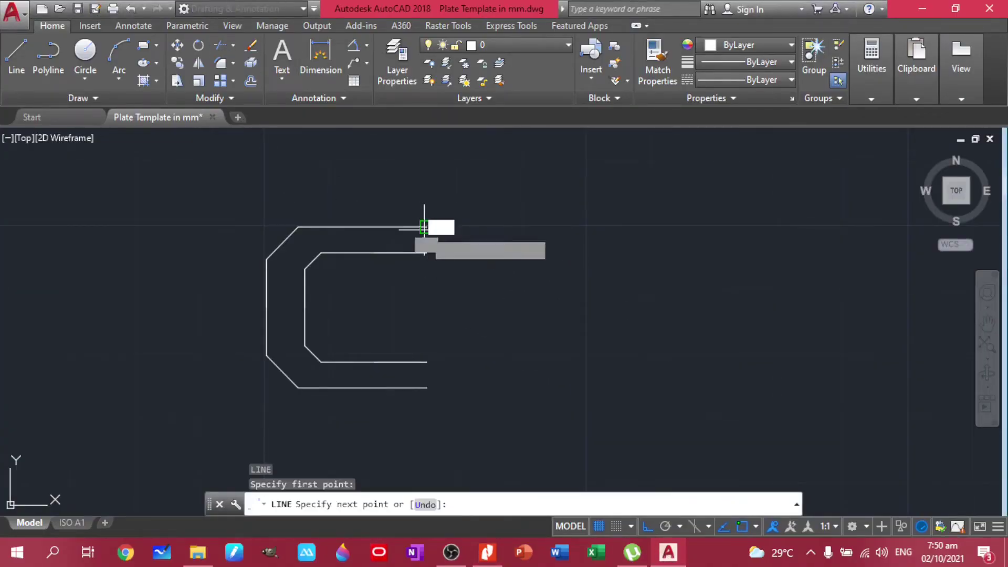
{"action": "left_click", "coordinate": [427, 388]}
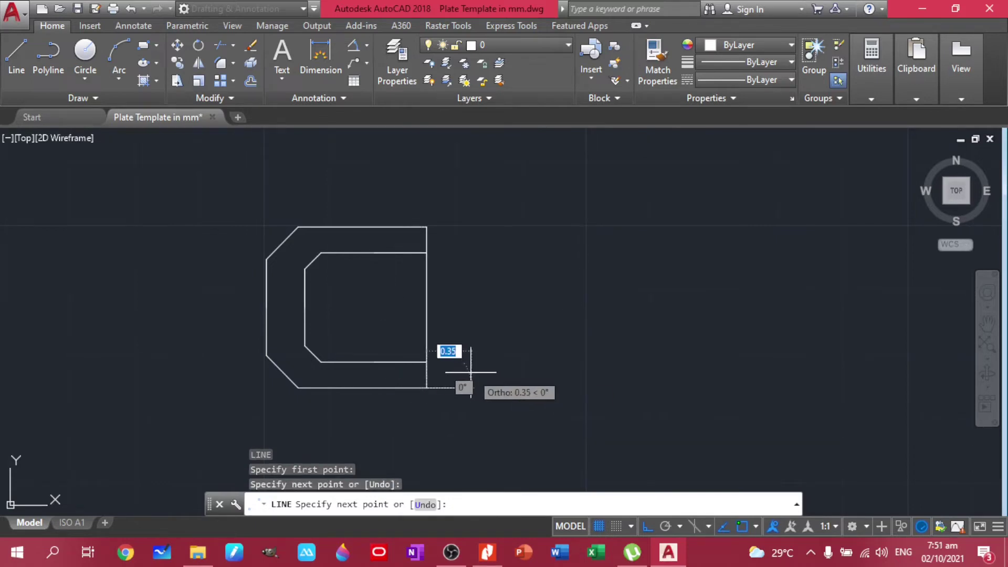
{"action": "key", "text": "Return"}
Offset the plate's right vertical line by 0.25 to both its left and right sides, and end the Offset command
{"action": "scroll", "coordinate": [368, 299], "scroll_direction": "up", "scroll_amount": 3}
{"action": "scroll", "coordinate": [387, 308], "scroll_direction": "down", "scroll_amount": 1}
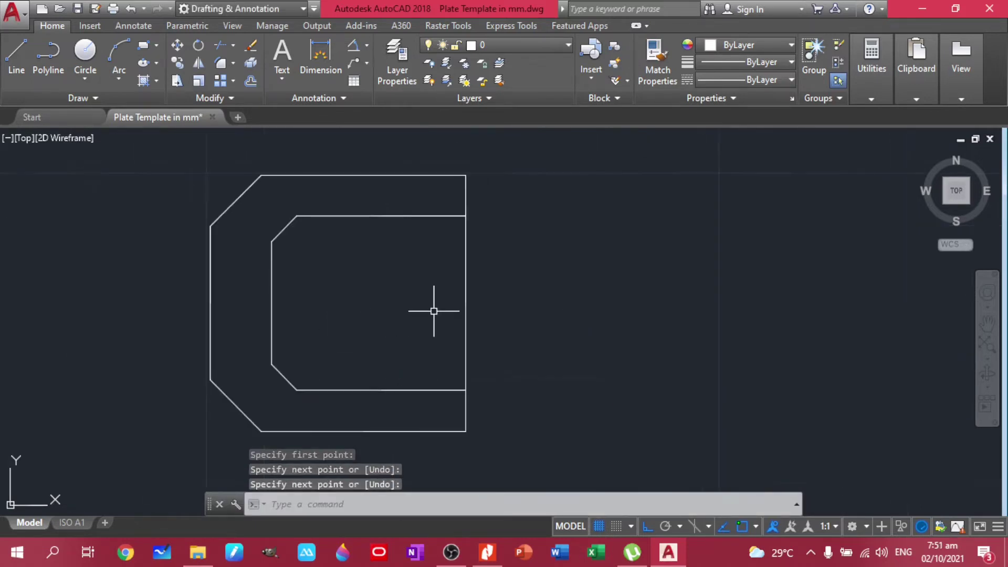
{"action": "middle_click_drag", "start_coordinate": [433, 312], "coordinate": [431, 312]}
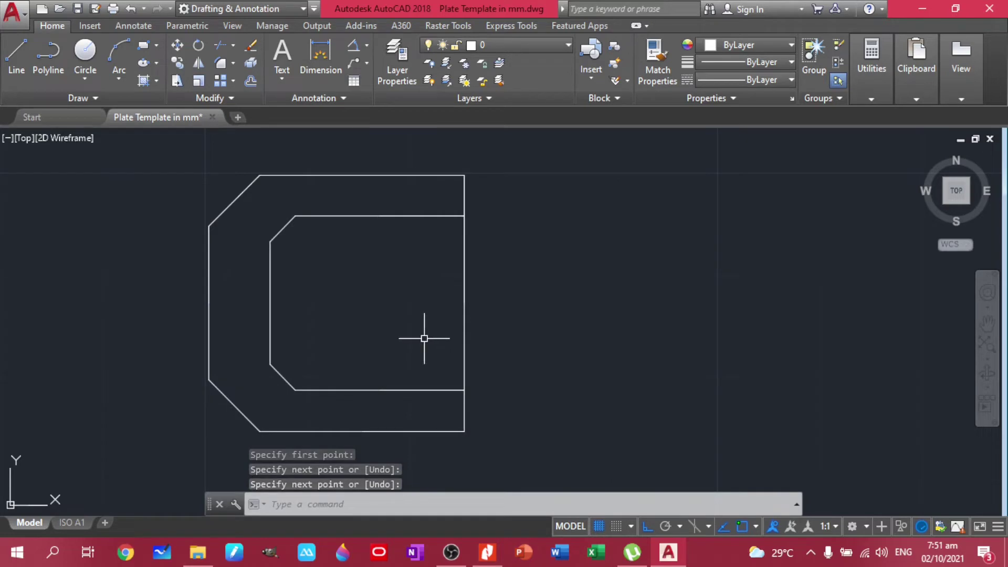
{"action": "left_click", "coordinate": [560, 308]}
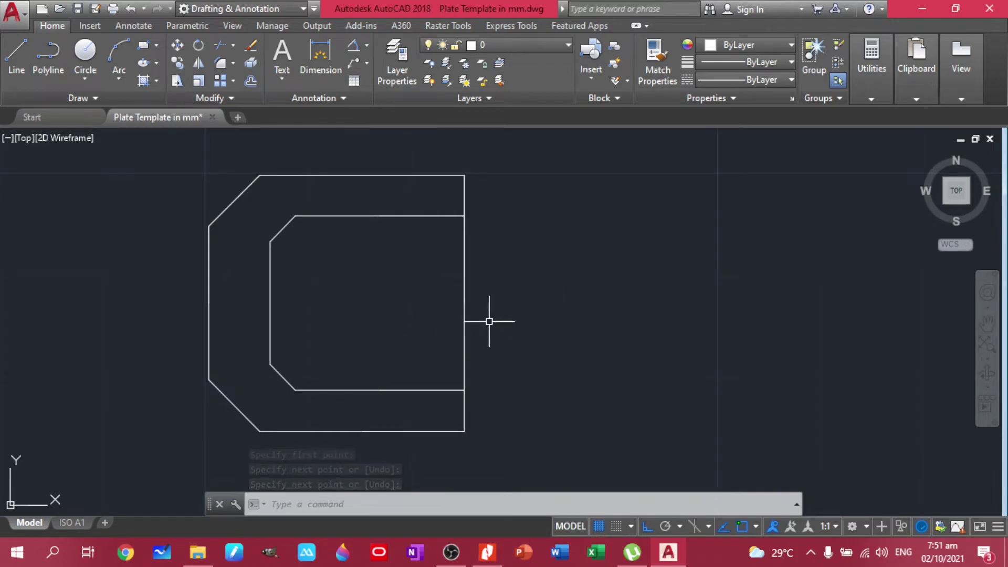
{"action": "left_click", "coordinate": [442, 311]}
{"action": "type", "text": "o"}
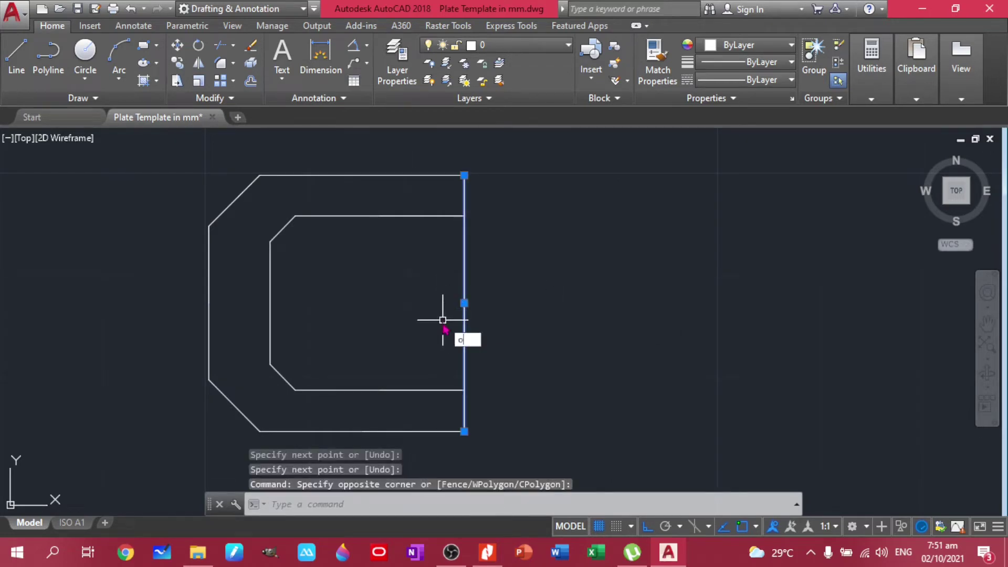
{"action": "key", "text": "Return"}
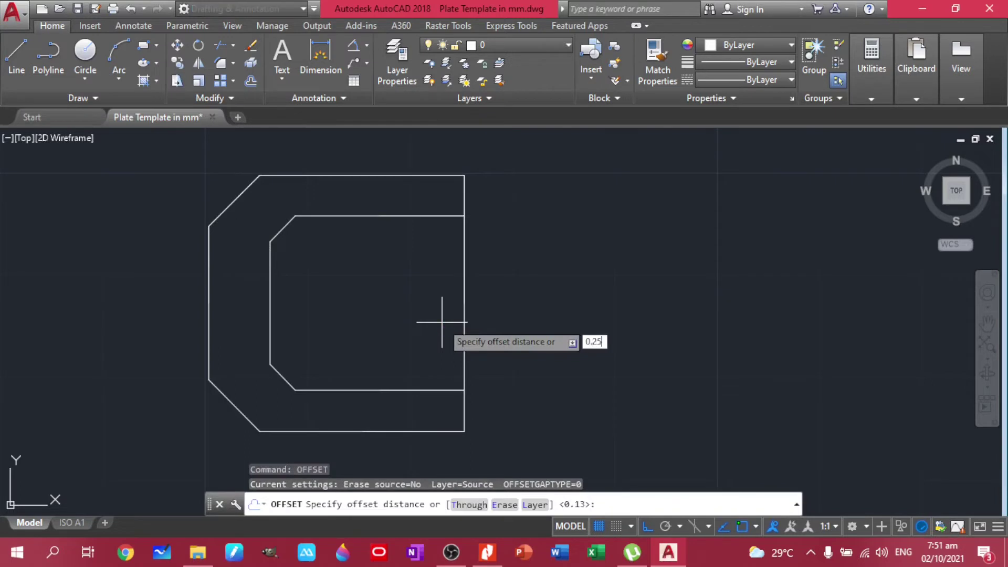
{"action": "key", "text": "Return"}
{"action": "left_click", "coordinate": [447, 302]}
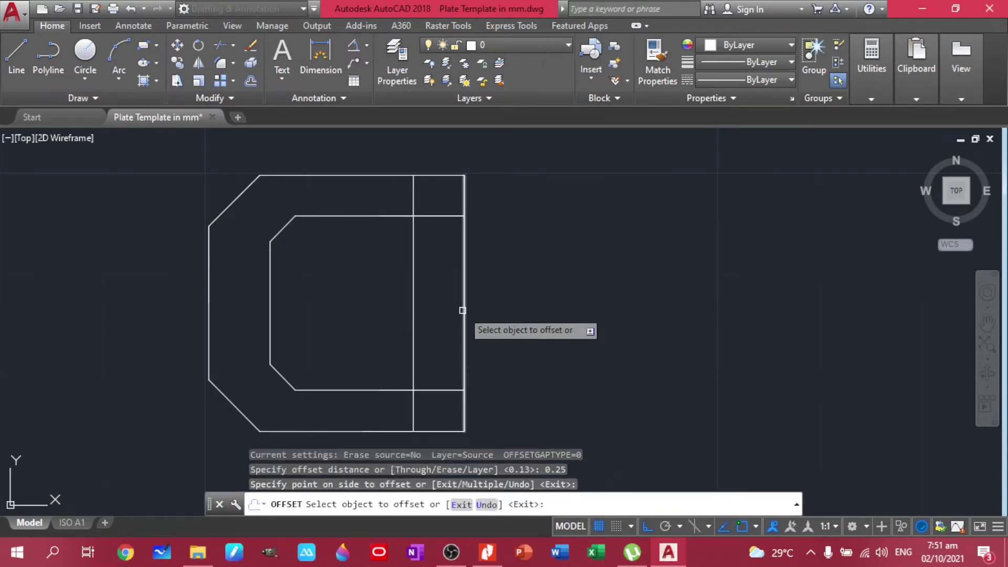
{"action": "left_click", "coordinate": [465, 310]}
{"action": "left_click", "coordinate": [538, 309]}
{"action": "key", "text": "Escape"}
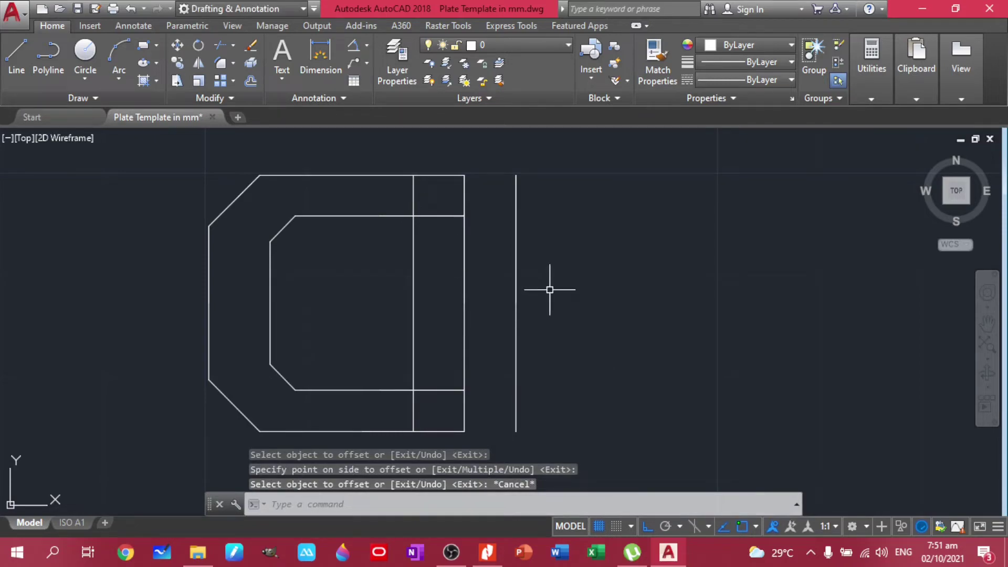
Check the channel plate's right-end dimensions in the Exercise 3 PDF in Nitro Pro and return to the AutoCAD drawing
{"action": "left_click", "coordinate": [487, 551]}
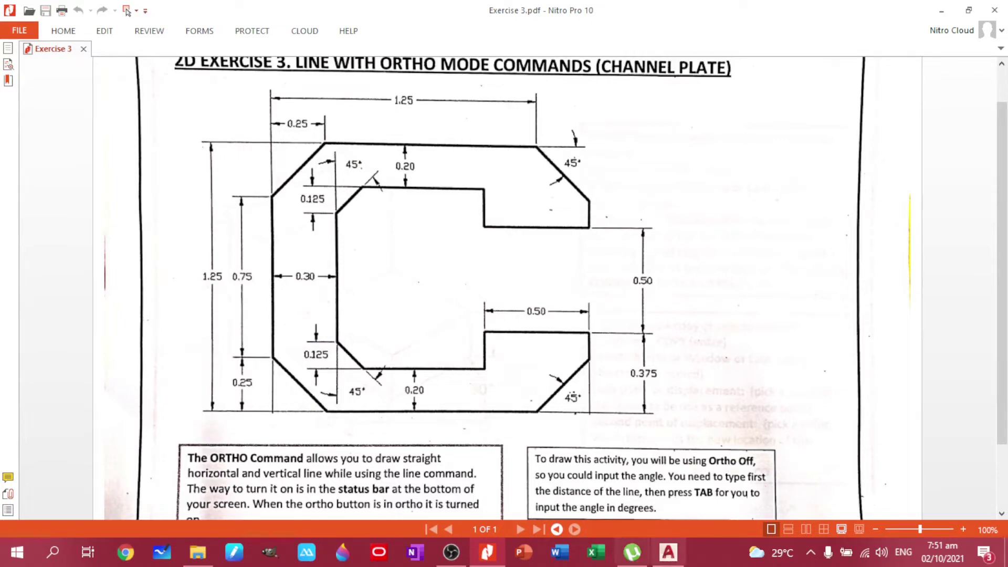
{"action": "left_click", "coordinate": [667, 551]}
{"action": "key", "text": "Escape"}
{"action": "key", "text": "Escape"}
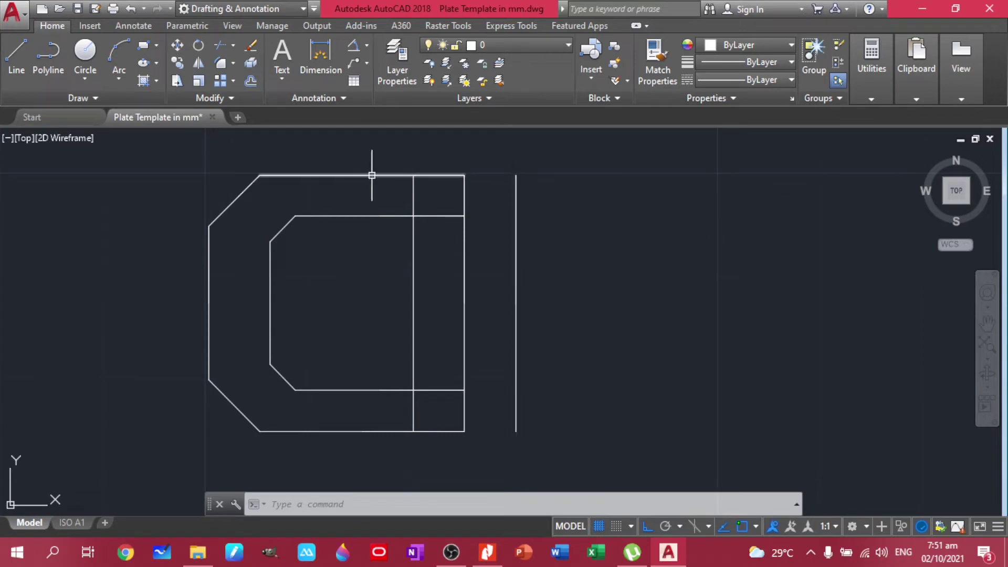
Stretch the right ends of the plate's top and bottom outer edges to meet the outermost right vertical line
{"action": "left_click", "coordinate": [434, 170]}
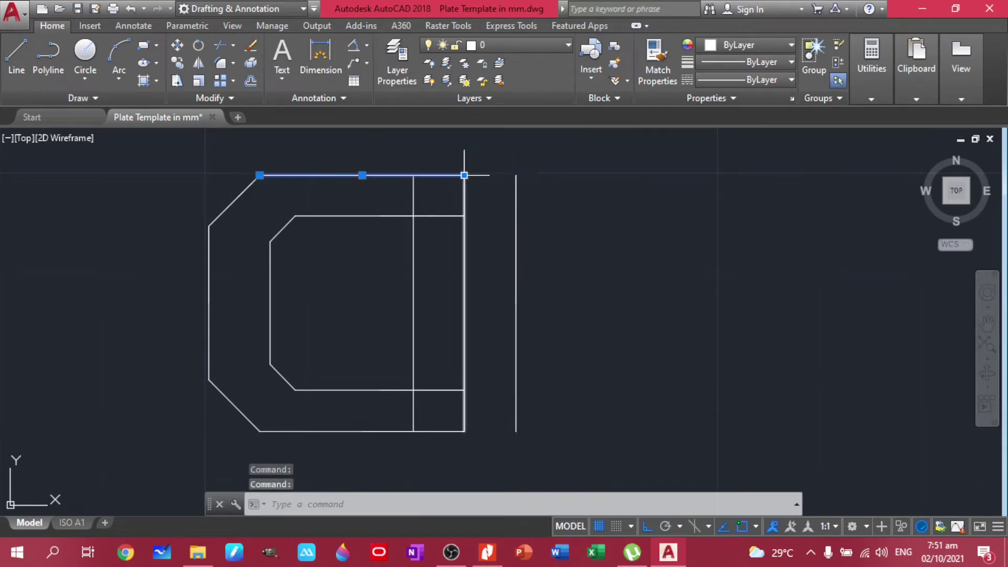
{"action": "left_click", "coordinate": [464, 175]}
{"action": "left_click", "coordinate": [516, 174]}
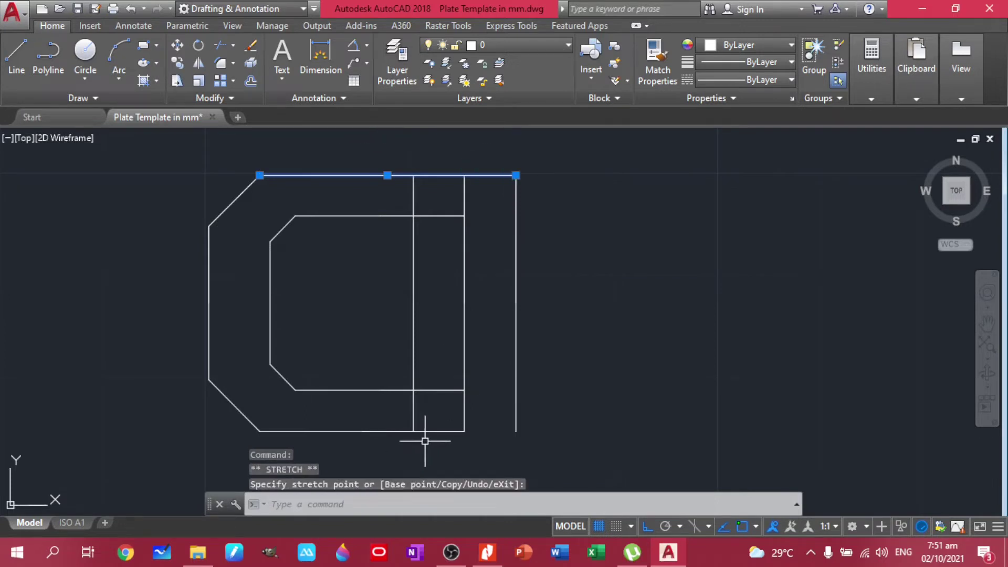
{"action": "key", "text": "Escape"}
{"action": "left_click", "coordinate": [451, 431]}
{"action": "left_click", "coordinate": [464, 432]}
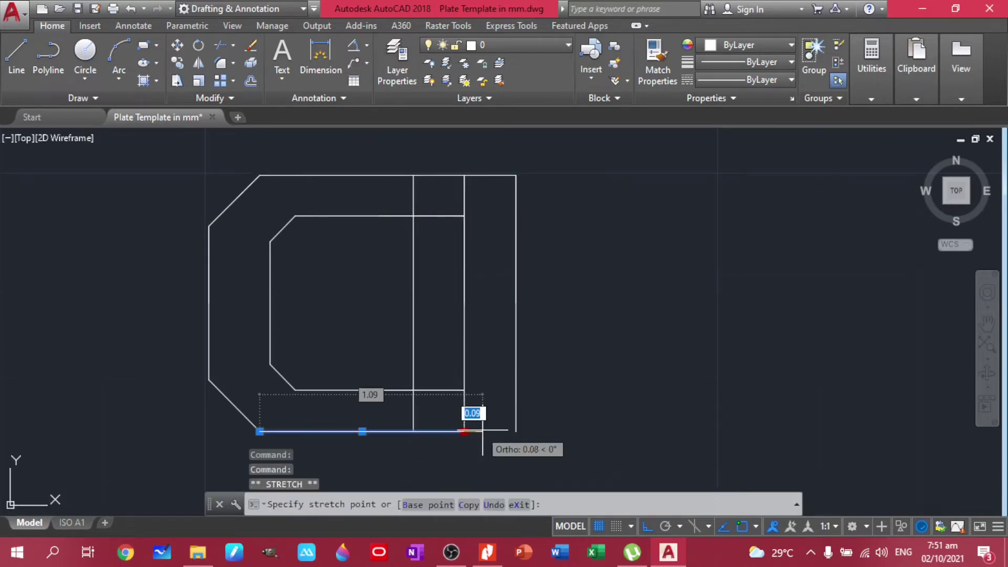
{"action": "left_click", "coordinate": [517, 431]}
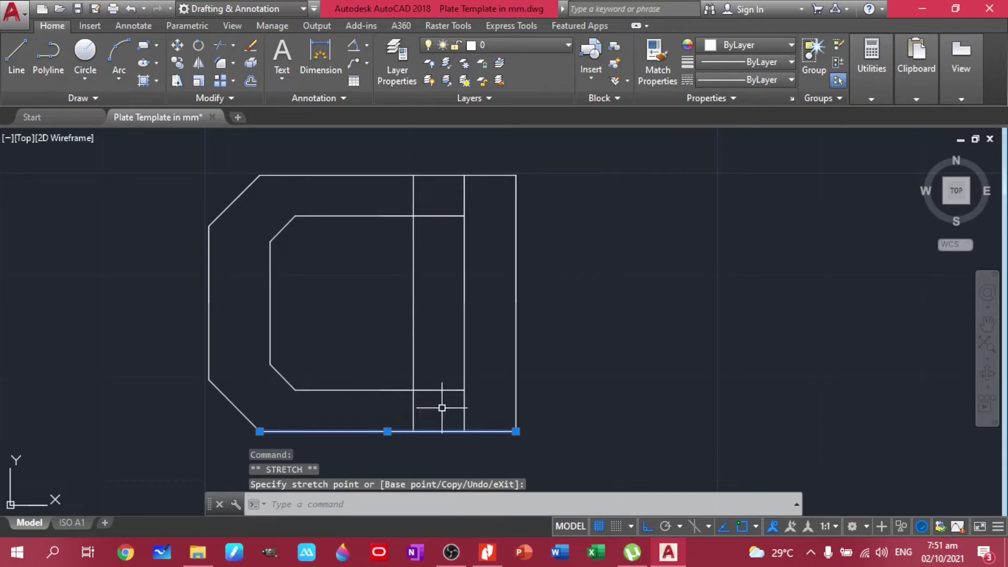
{"action": "key", "text": "Escape"}
{"action": "type", "text": "o"}
{"action": "key", "text": "Return"}
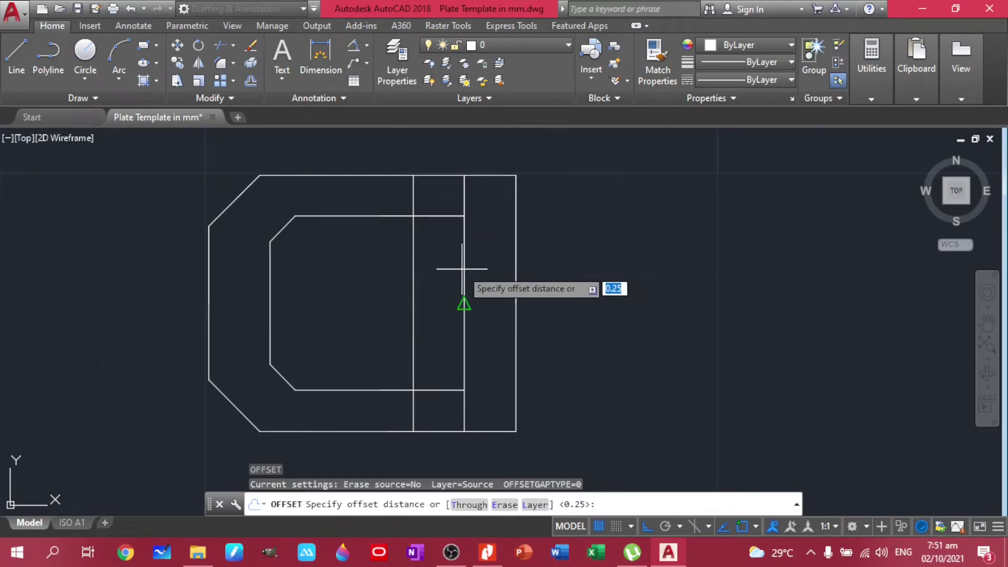
{"action": "left_click", "coordinate": [463, 303]}
{"action": "key", "text": "Escape"}
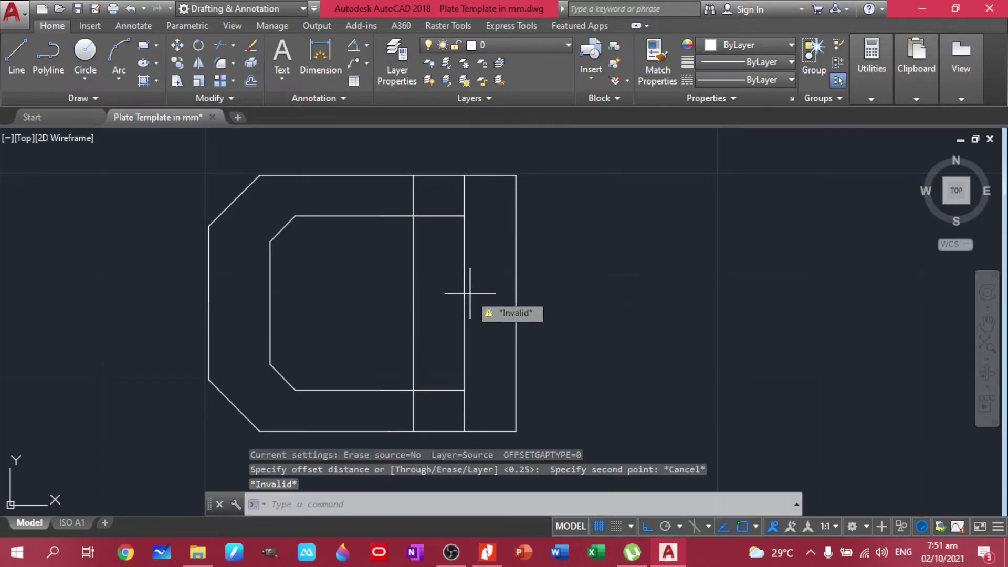
Delete the middle one of the three vertical lines at the plate's right end
{"action": "left_click_drag", "start_coordinate": [470, 293], "coordinate": [457, 283]}
{"action": "key", "text": "Delete"}
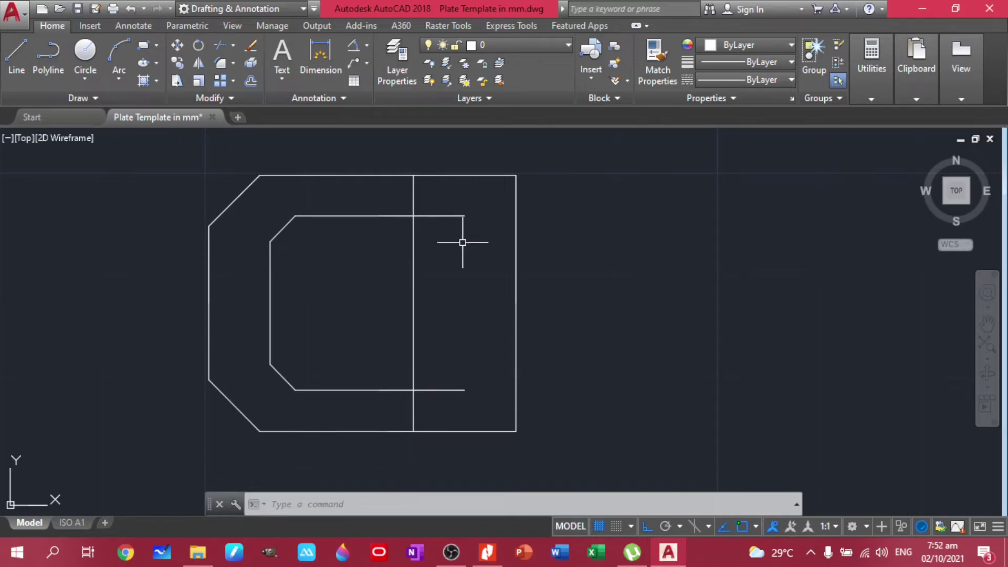
Offset the upper and lower inner horizontal edges by 0.175 toward the plate's centre and end the Offset command
{"action": "left_click", "coordinate": [465, 233]}
{"action": "left_click", "coordinate": [456, 200]}
{"action": "type", "text": "o"}
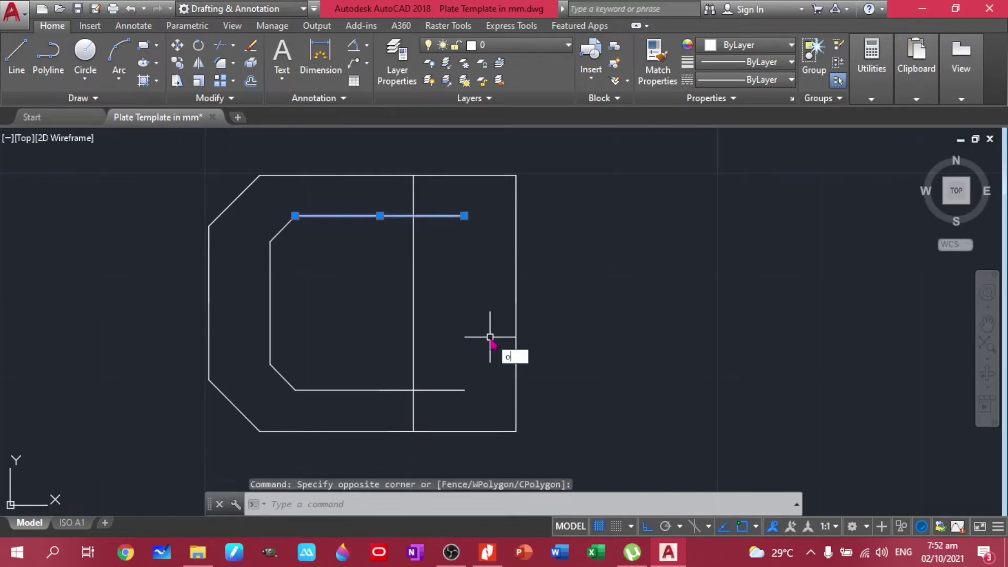
{"action": "type", "text": "ff"}
{"action": "key", "text": "Return"}
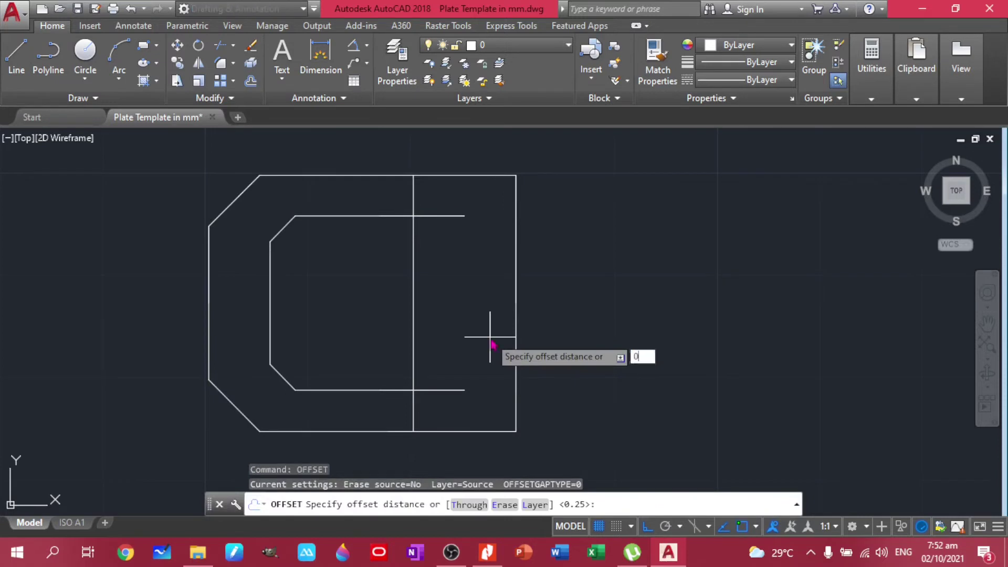
{"action": "key", "text": "Return"}
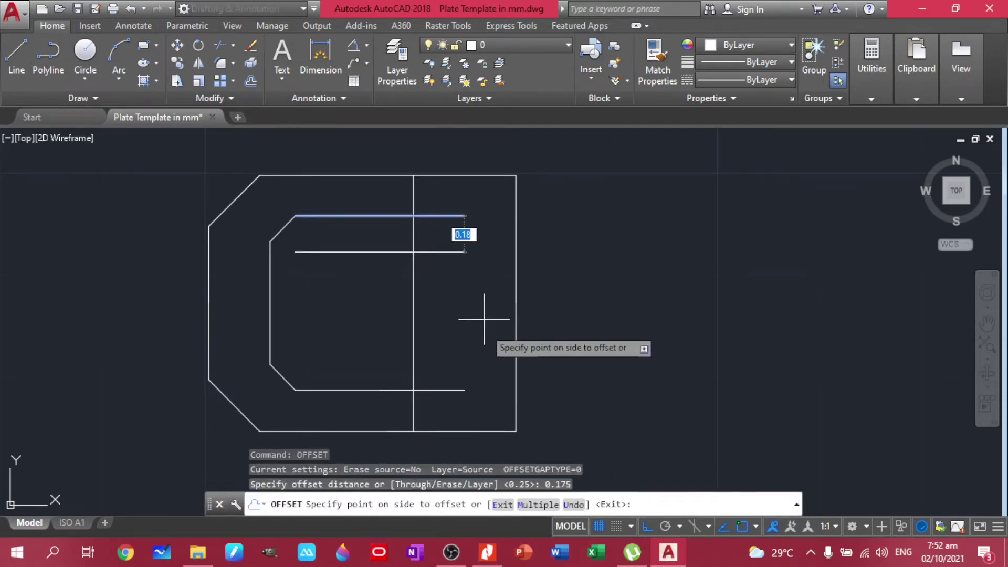
{"action": "left_click", "coordinate": [460, 281]}
{"action": "left_click", "coordinate": [445, 390]}
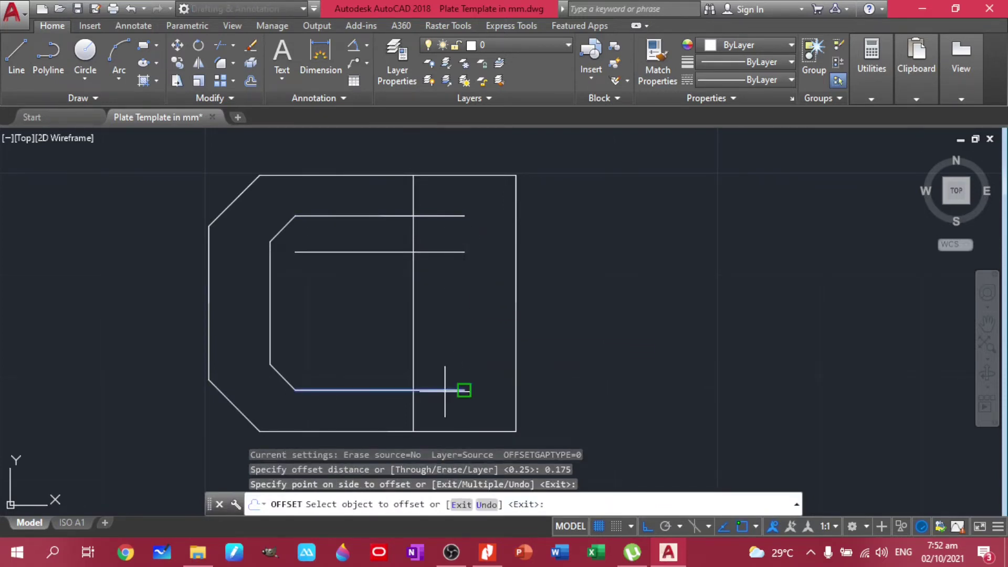
{"action": "left_click", "coordinate": [453, 340]}
{"action": "key", "text": "Escape"}
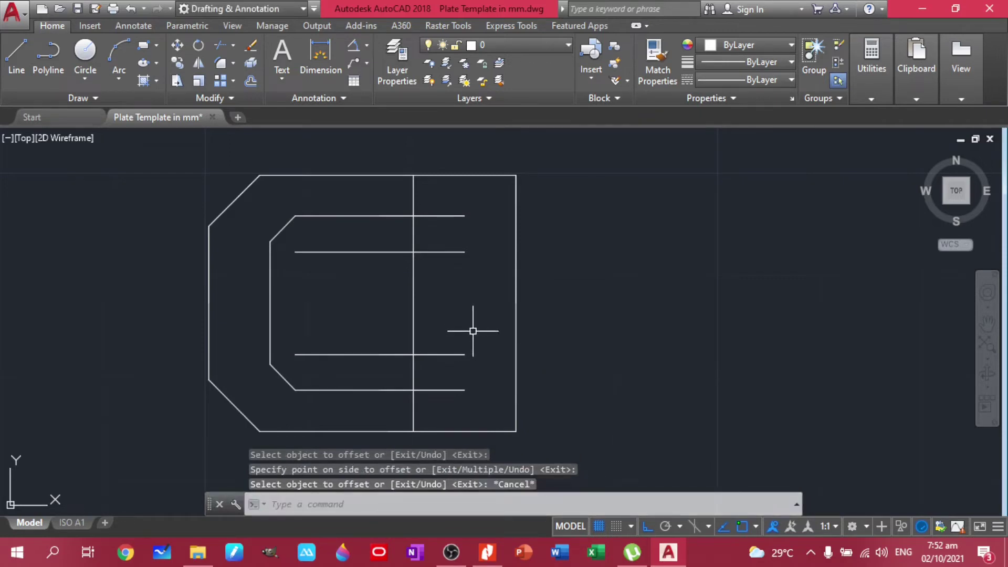
Trim the offset lines to the left of the inner vertical line and the original inner horizontal edges to its right
{"action": "type", "text": "tr"}
{"action": "key", "text": "Return"}
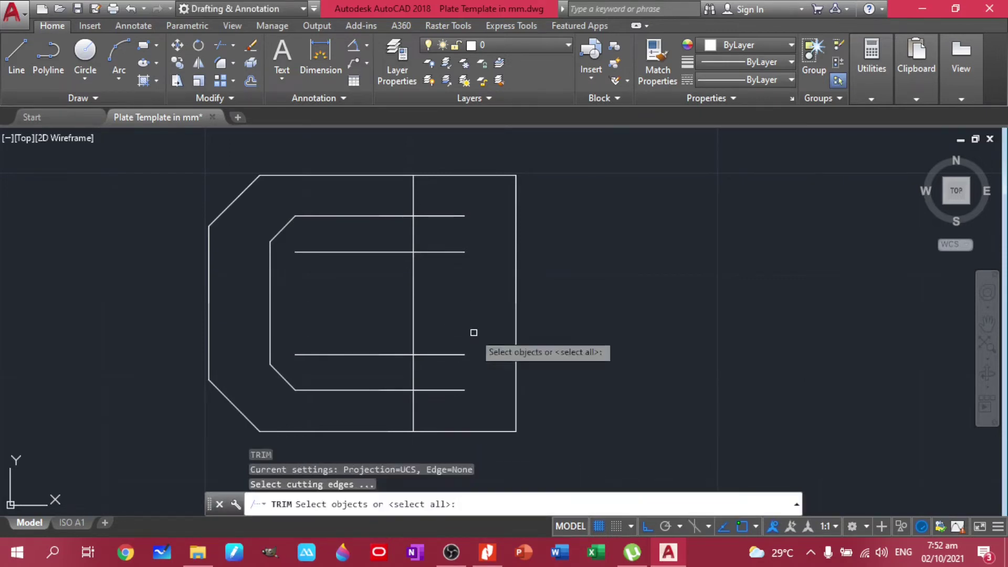
{"action": "key", "text": "Return"}
{"action": "left_click", "coordinate": [367, 357]}
{"action": "left_click", "coordinate": [343, 246]}
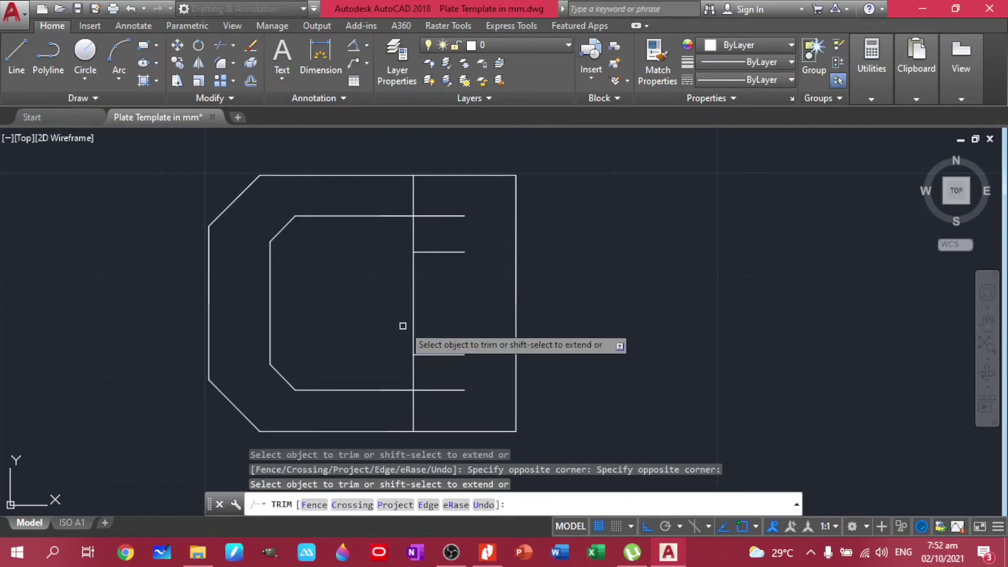
{"action": "left_click", "coordinate": [452, 217]}
{"action": "left_click", "coordinate": [444, 390]}
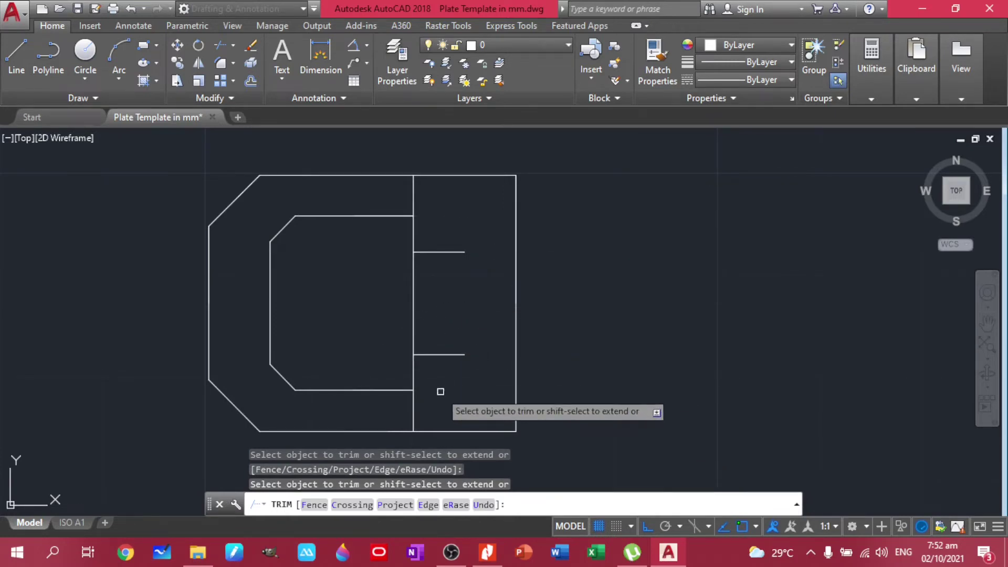
Trim the inner vertical line above, below and between the short steps of the opening, and end the Trim command
{"action": "left_click", "coordinate": [413, 411]}
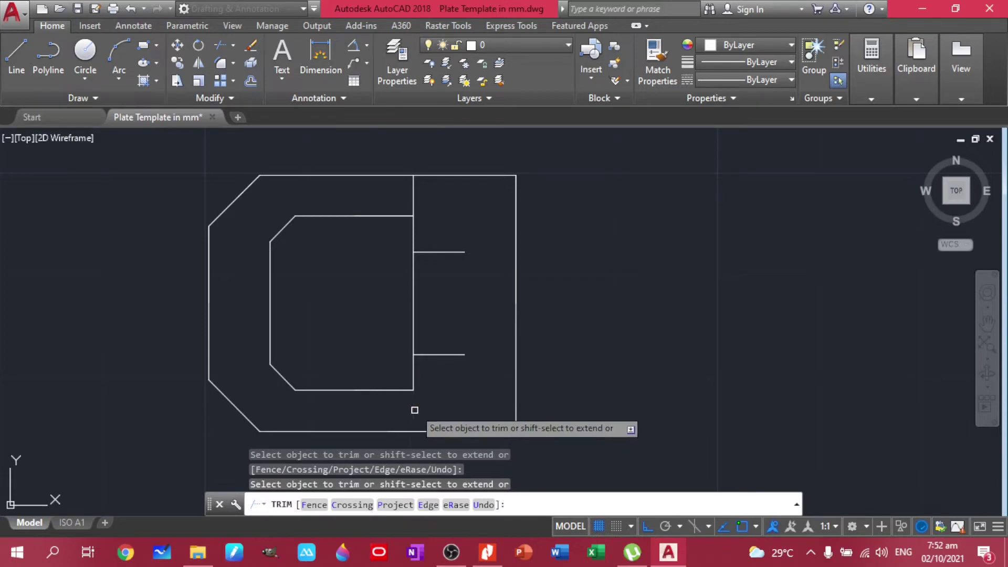
{"action": "left_click", "coordinate": [414, 182]}
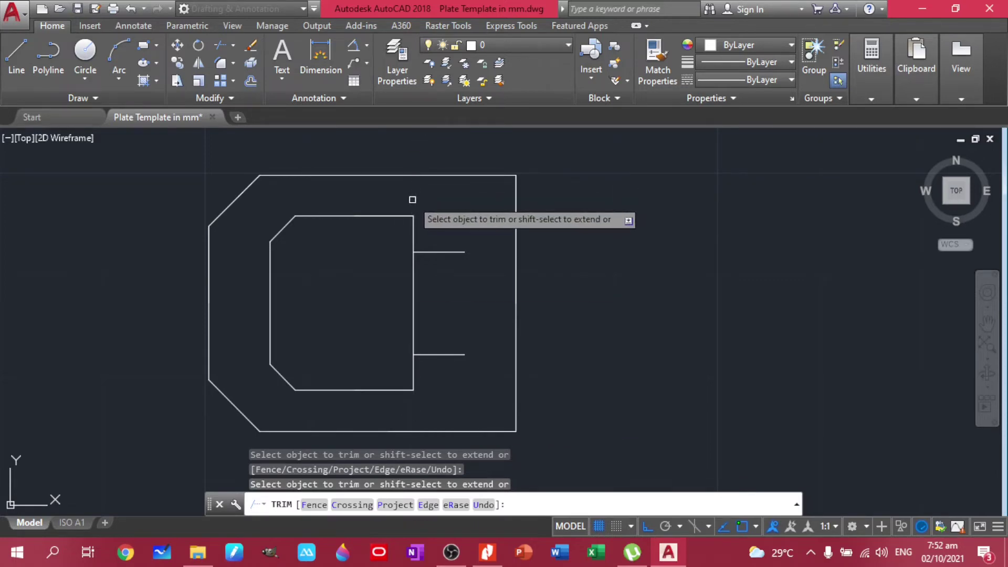
{"action": "left_click", "coordinate": [417, 312]}
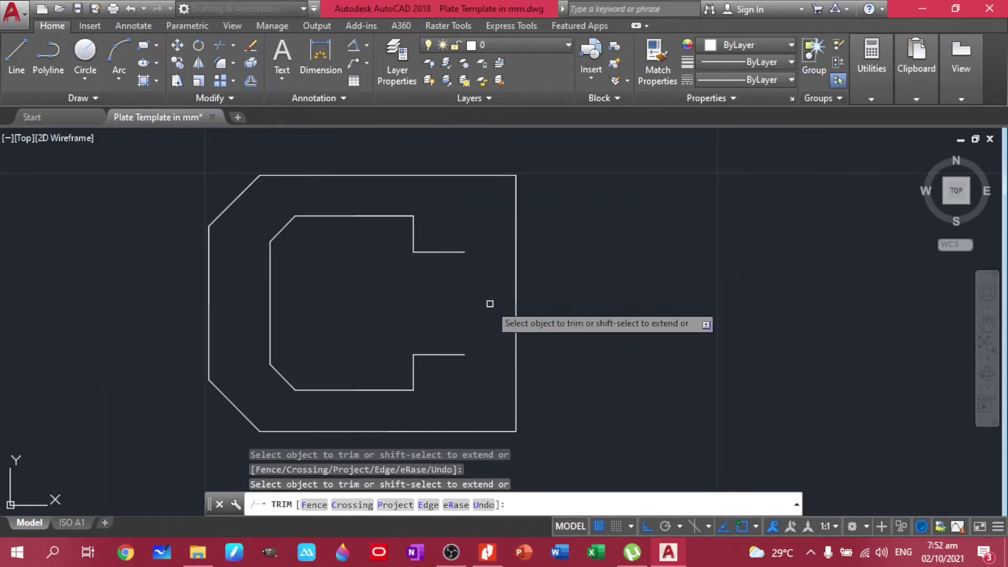
{"action": "key", "text": "Escape"}
{"action": "key", "text": "Escape"}
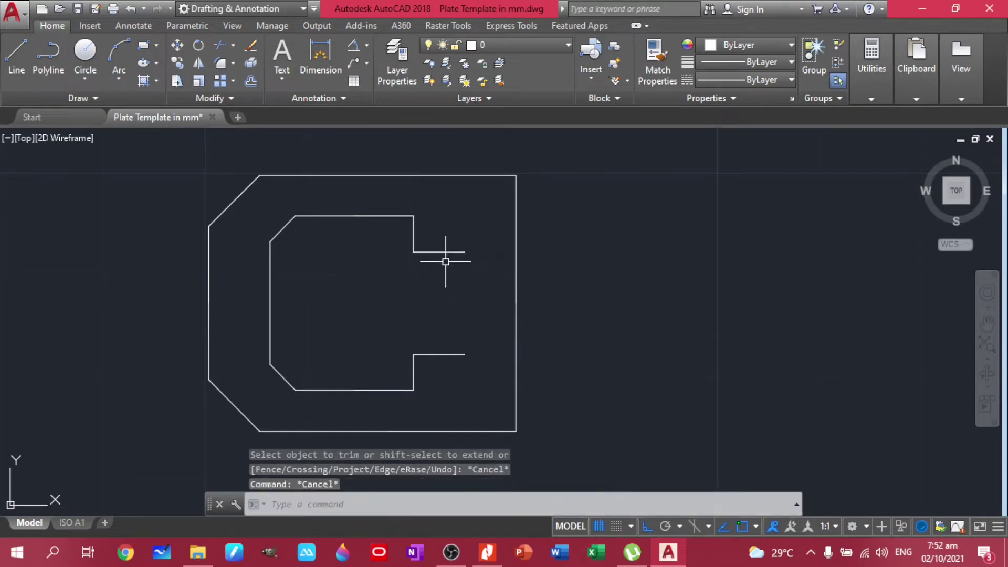
Stretch the opening's upper and lower horizontal lines to the right, past the plate's outer right edge
{"action": "left_click", "coordinate": [464, 252]}
{"action": "left_click", "coordinate": [464, 252]}
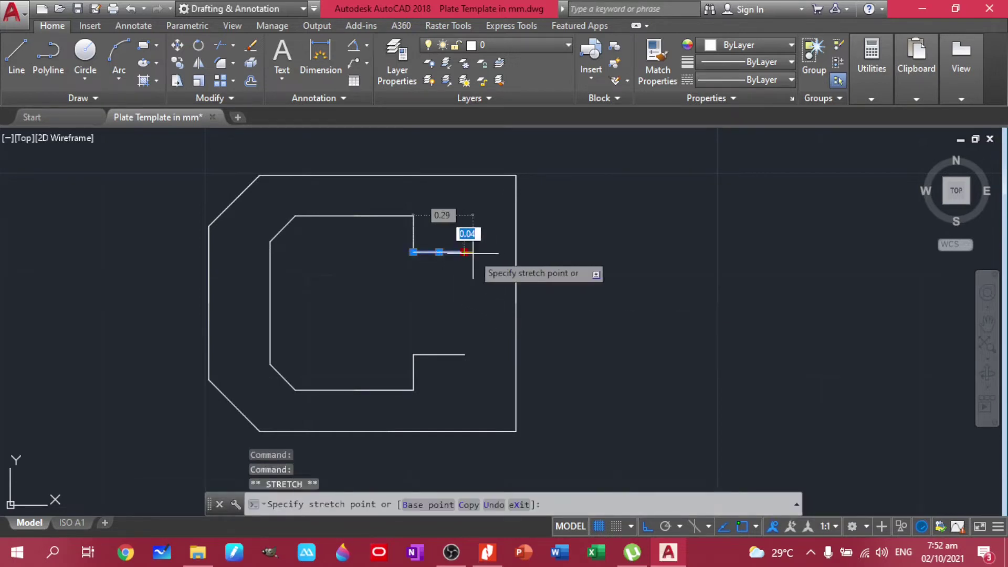
{"action": "left_click", "coordinate": [558, 252]}
{"action": "left_click", "coordinate": [460, 354]}
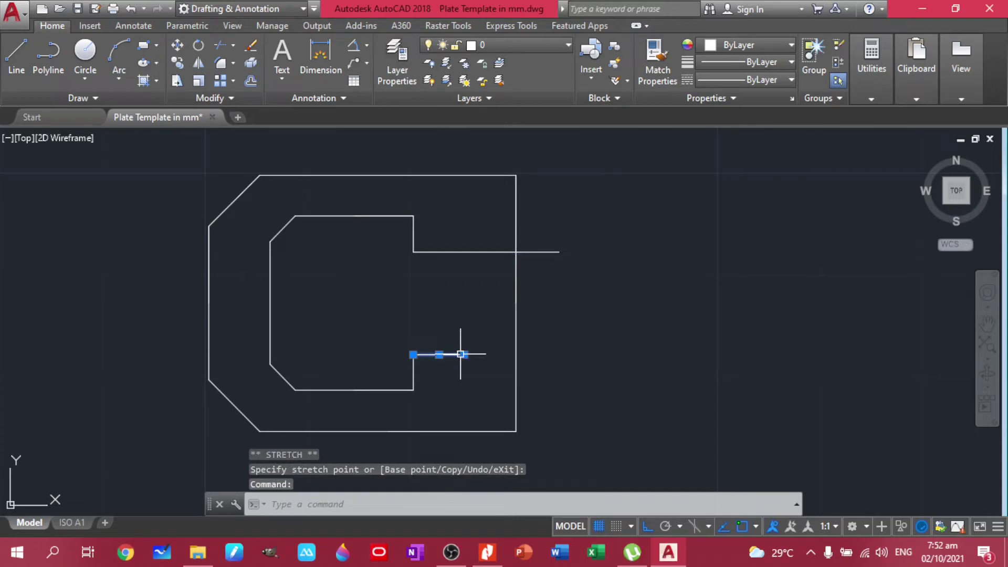
{"action": "left_click", "coordinate": [465, 354]}
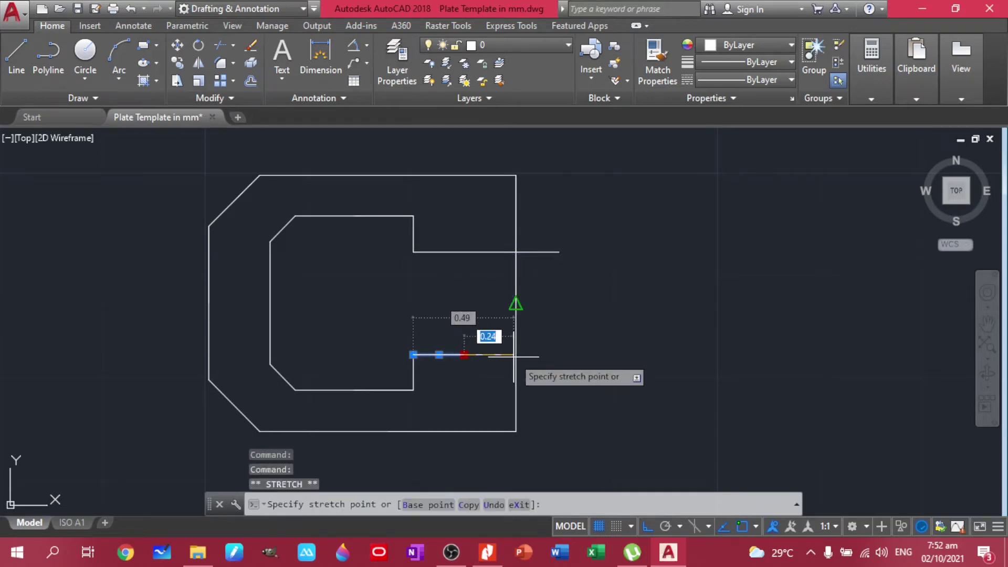
{"action": "left_click", "coordinate": [560, 354]}
{"action": "key", "text": "Escape"}
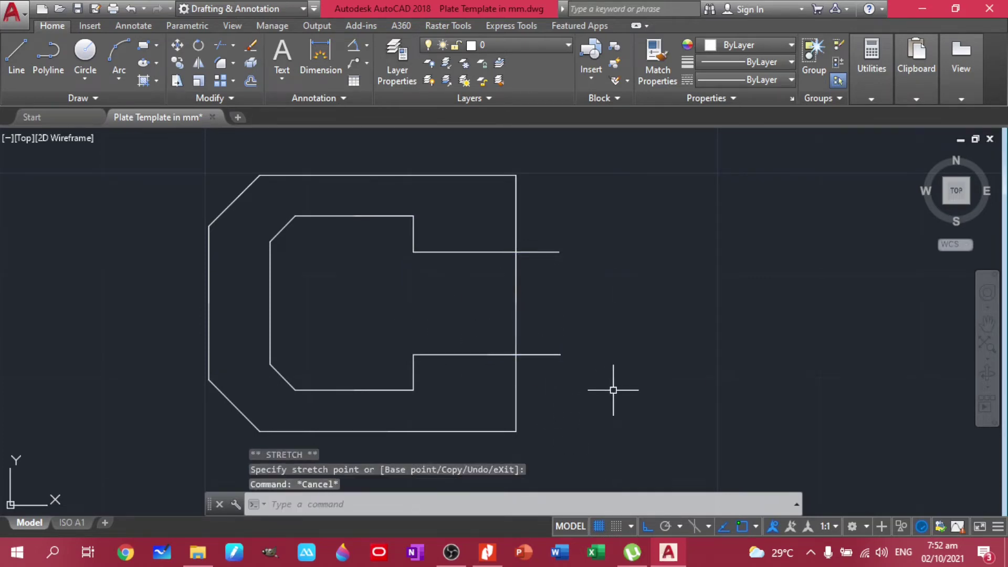
Trim the ends of both opening lines that overhang the plate's outer right edge
{"action": "type", "text": "tr"}
{"action": "key", "text": "Return"}
{"action": "key", "text": "Return"}
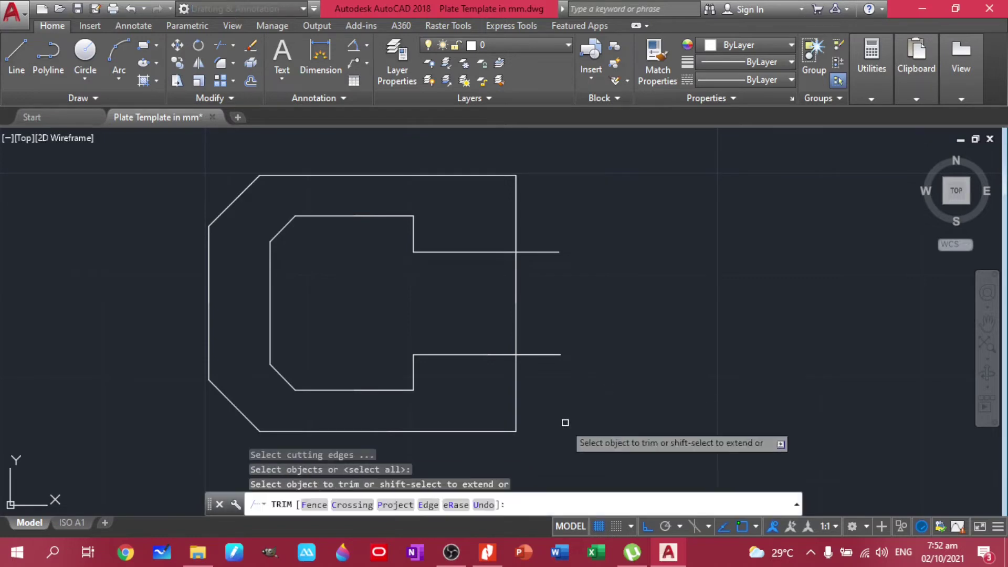
{"action": "left_click", "coordinate": [565, 421]}
{"action": "left_click", "coordinate": [548, 231]}
{"action": "key", "text": "Return"}
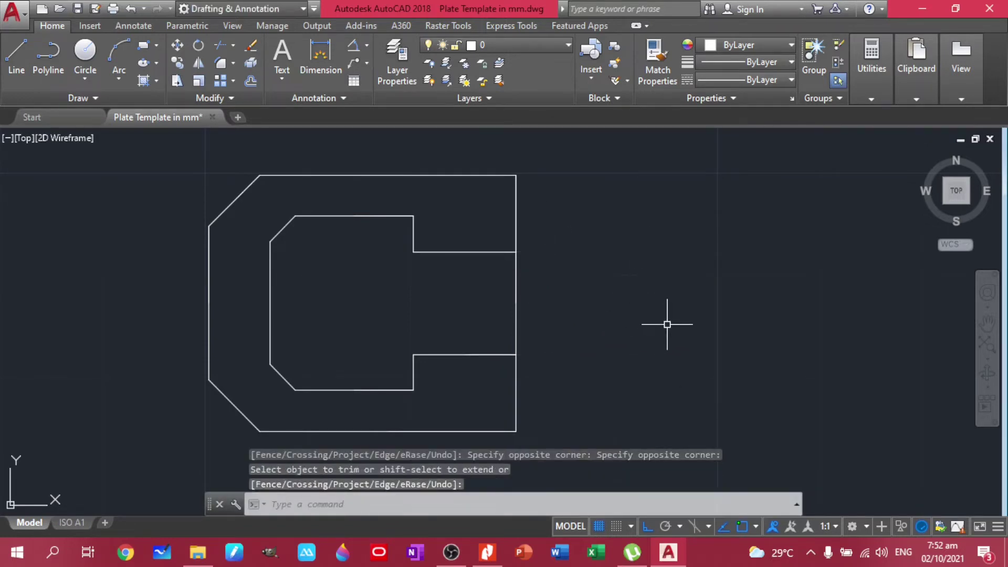
Consult the Exercise 3 PDF in Nitro Pro, return to AutoCAD and offset the plate's left vertical edge by 1.25 to the right
{"action": "left_click", "coordinate": [487, 552]}
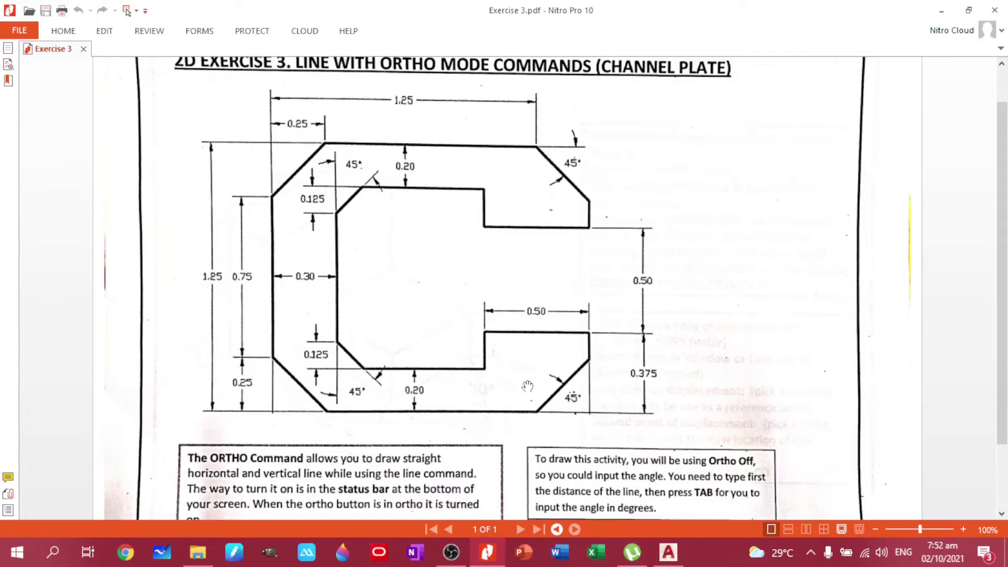
{"action": "left_click", "coordinate": [668, 552]}
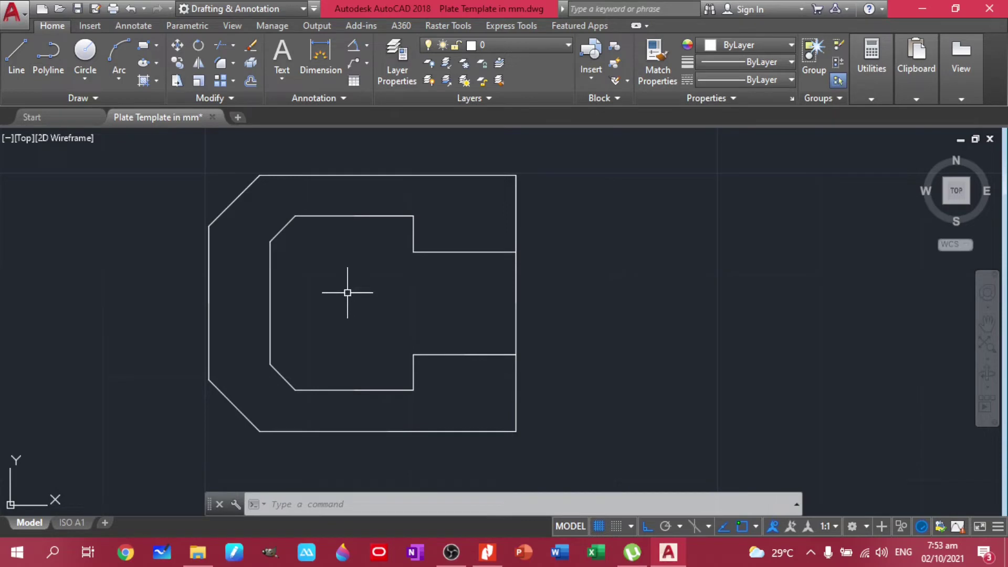
{"action": "left_click", "coordinate": [231, 292]}
{"action": "left_click", "coordinate": [191, 288]}
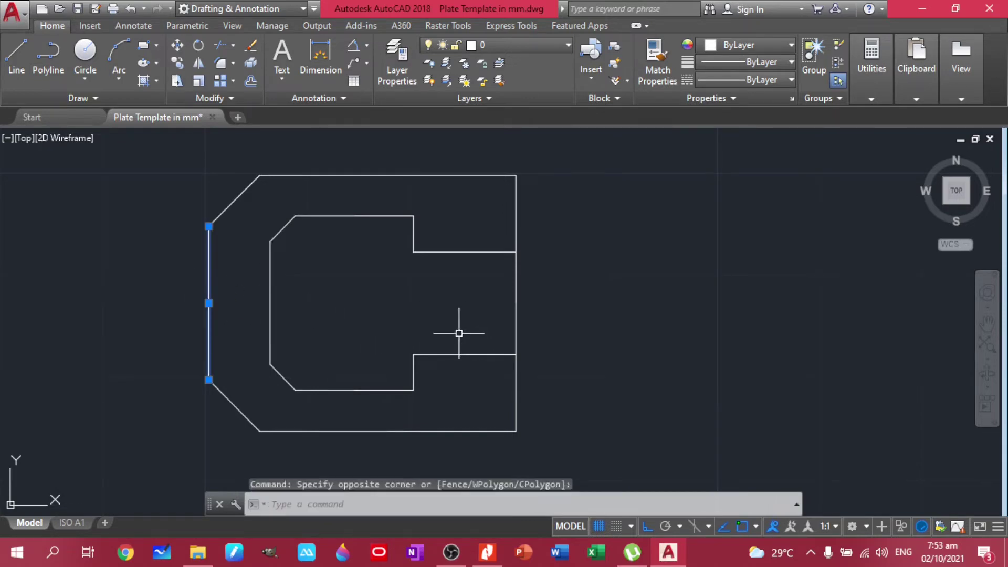
{"action": "type", "text": "off"}
{"action": "key", "text": "Return"}
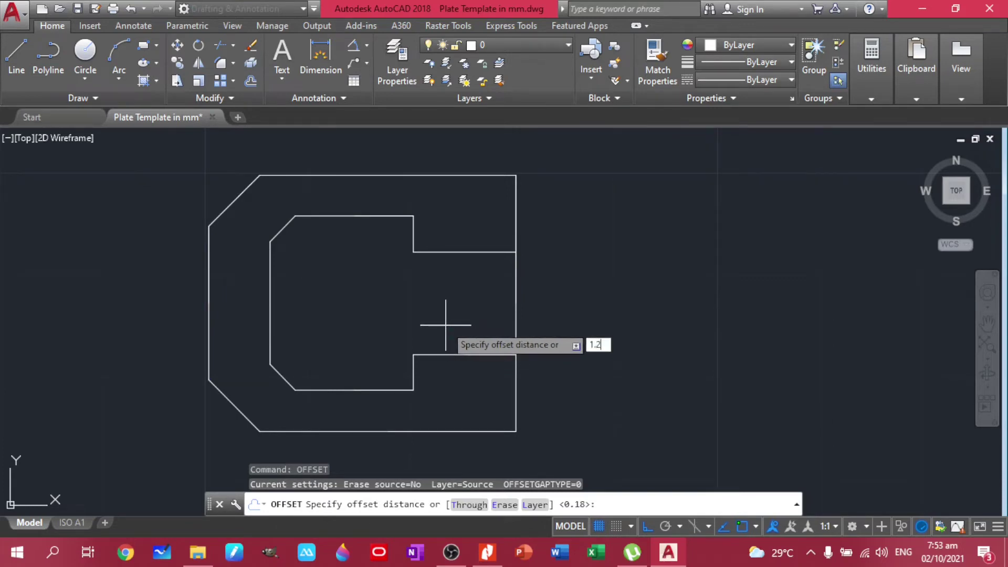
{"action": "key", "text": "Return"}
{"action": "left_click", "coordinate": [333, 326]}
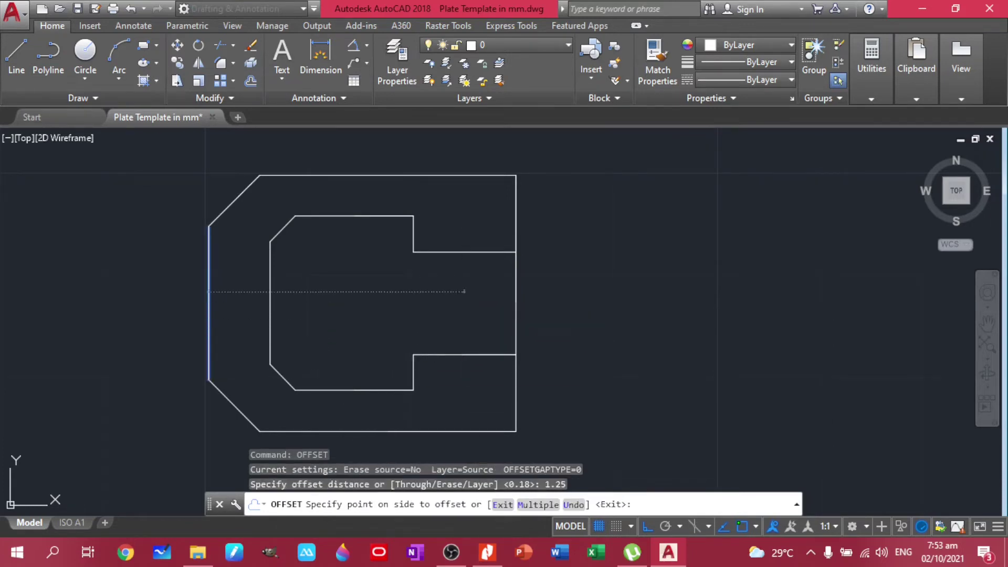
{"action": "left_click", "coordinate": [462, 293]}
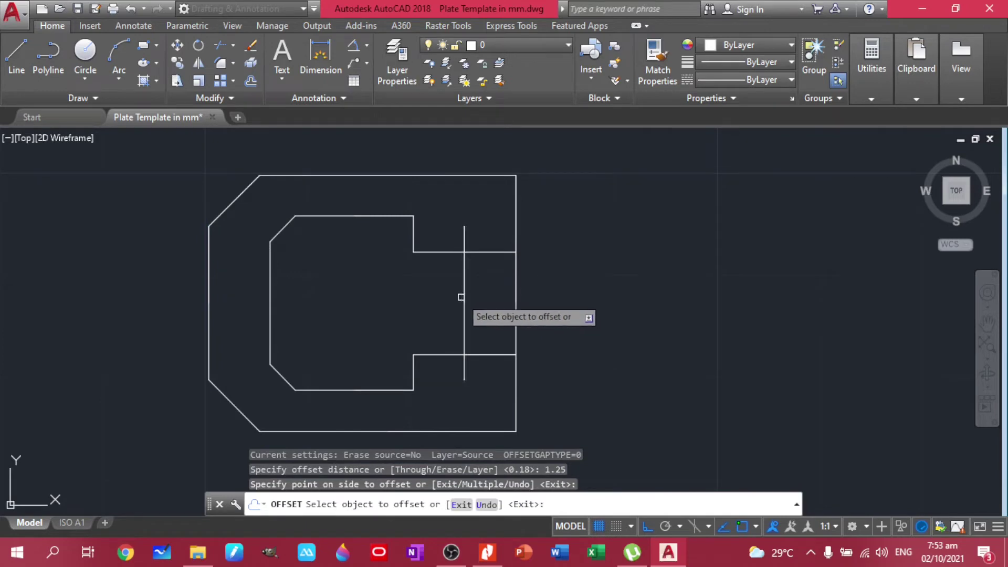
Offset the vertical line crossing the opening by 1.25 to its right and end the Offset command
{"action": "left_click", "coordinate": [464, 297]}
{"action": "left_click", "coordinate": [464, 298]}
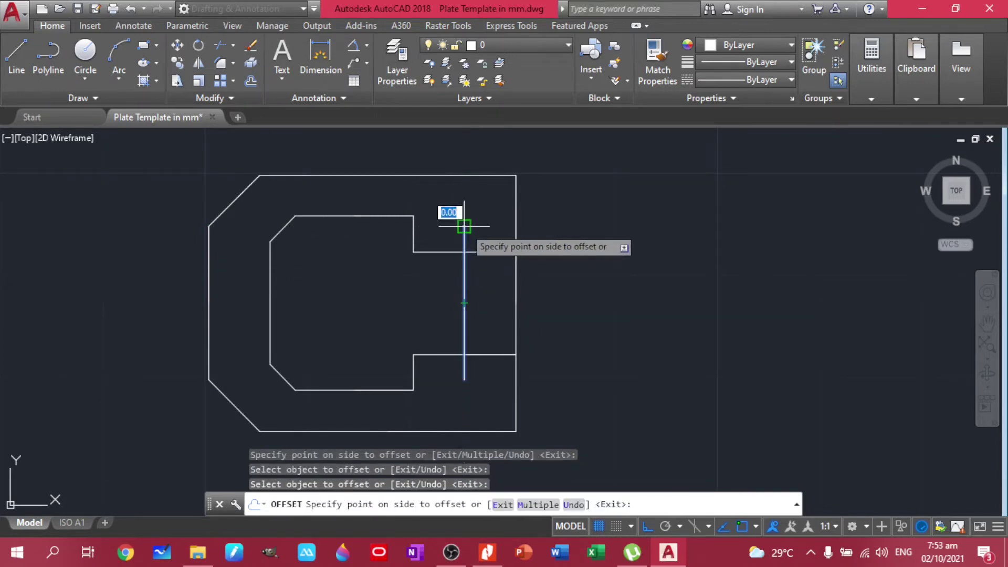
{"action": "left_click", "coordinate": [466, 177]}
{"action": "key", "text": "Escape"}
Stretch the vertical line crossing the opening so it extends beyond the plate's top and bottom edges
{"action": "left_click", "coordinate": [465, 305]}
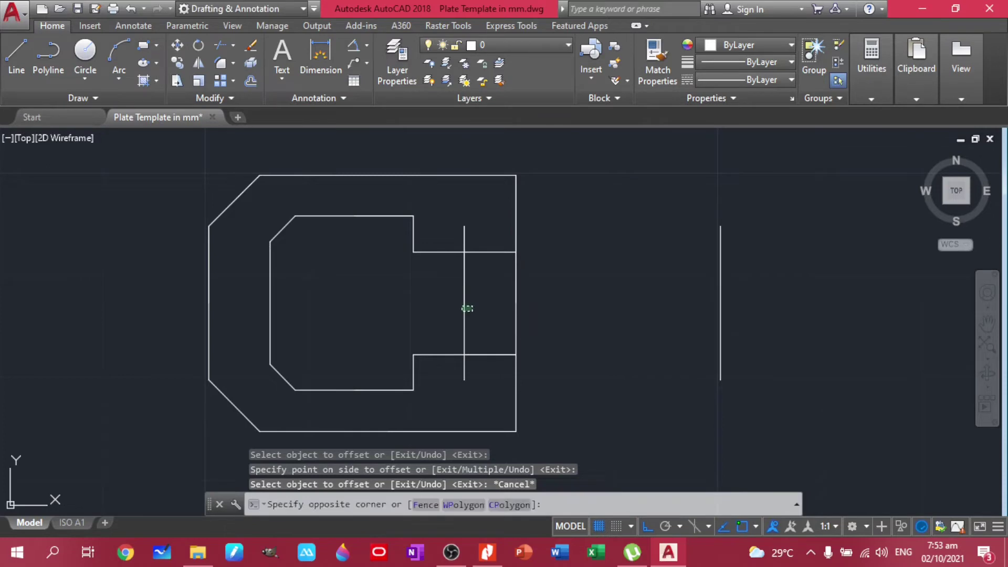
{"action": "left_click", "coordinate": [450, 199]}
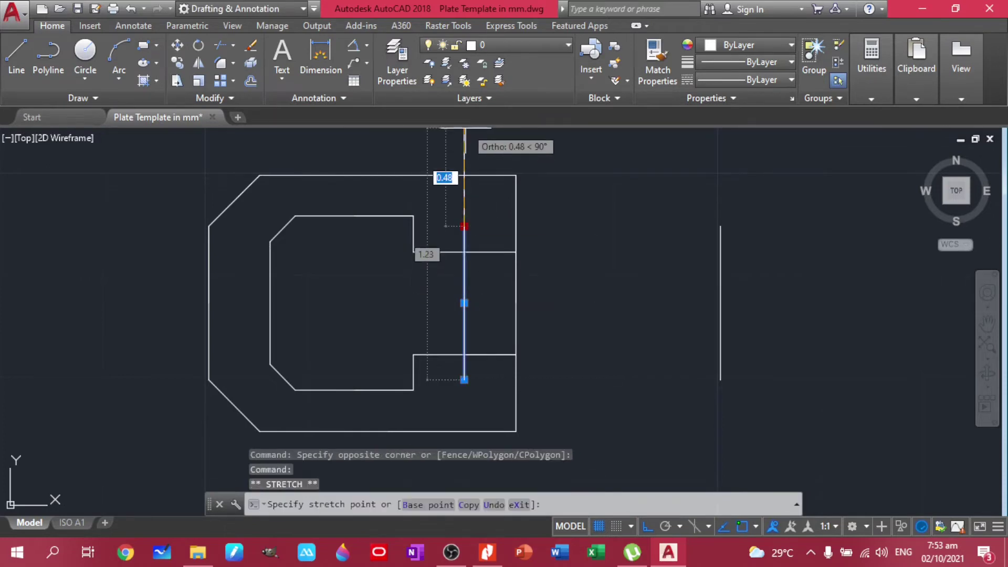
{"action": "left_click", "coordinate": [464, 130]}
{"action": "left_click", "coordinate": [465, 379]}
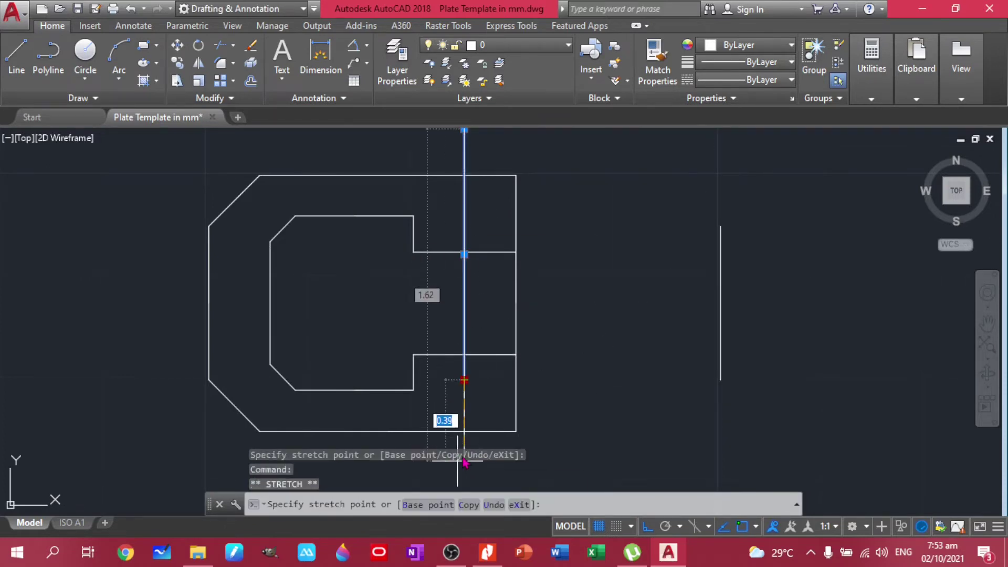
{"action": "key", "text": "Escape"}
{"action": "key", "text": "Escape"}
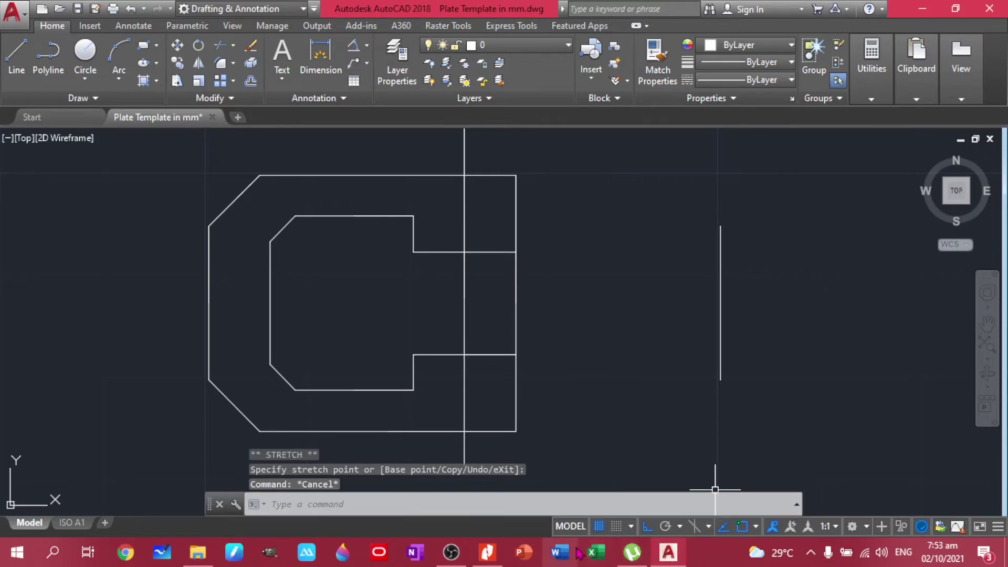
Check the PDF in Nitro Pro, return to AutoCAD and, with Ortho off, draw a 0.5 line at 45° from the vertical line's bottom-edge intersection
{"action": "left_click", "coordinate": [487, 552]}
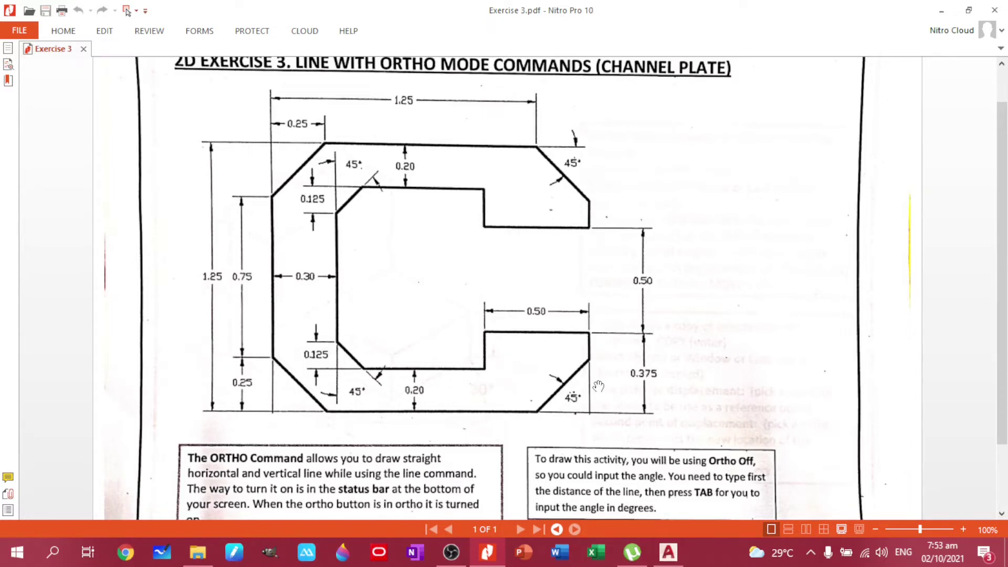
{"action": "key", "text": "alt+Tab"}
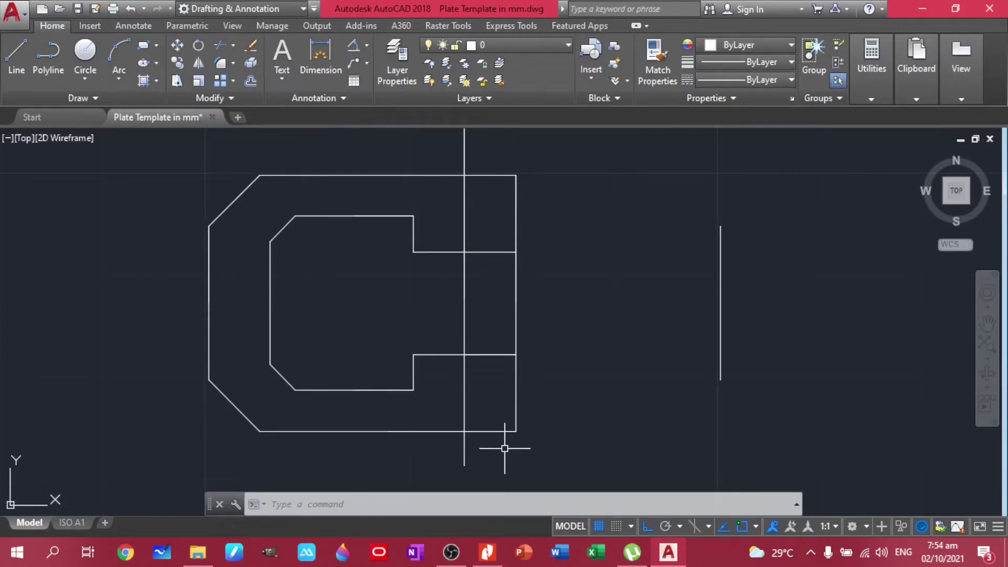
{"action": "type", "text": "l"}
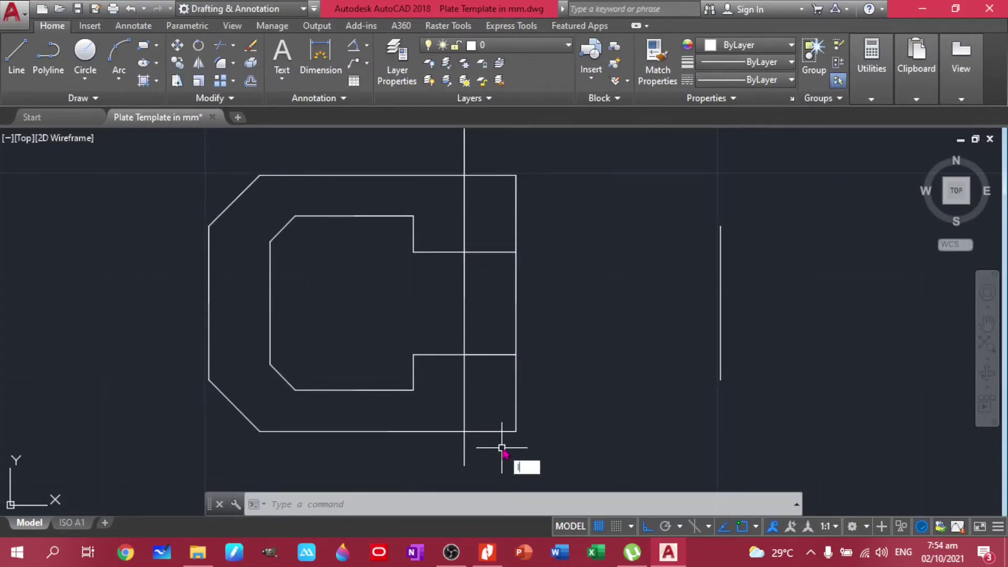
{"action": "key", "text": "Return"}
{"action": "left_click", "coordinate": [464, 432]}
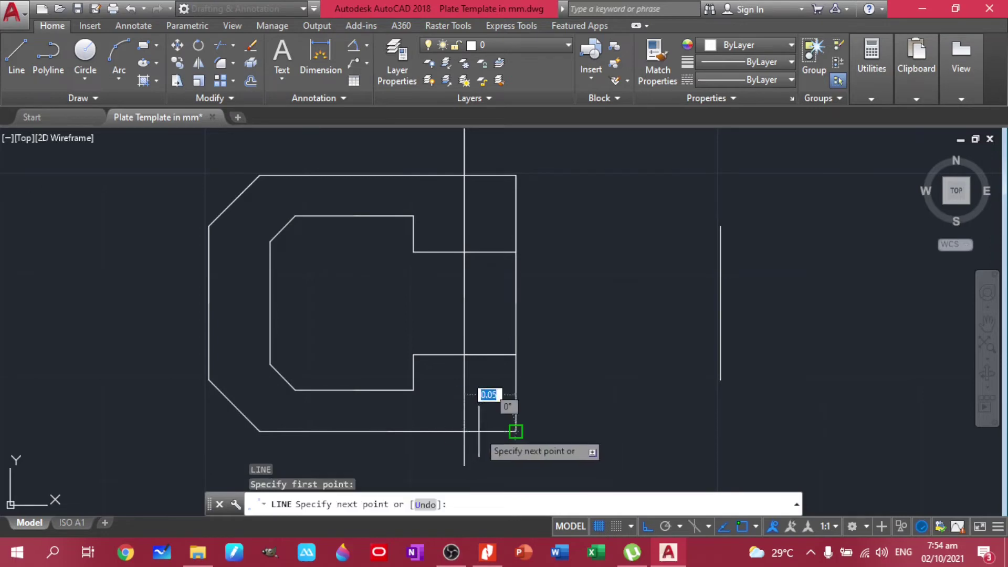
{"action": "left_click", "coordinate": [645, 528]}
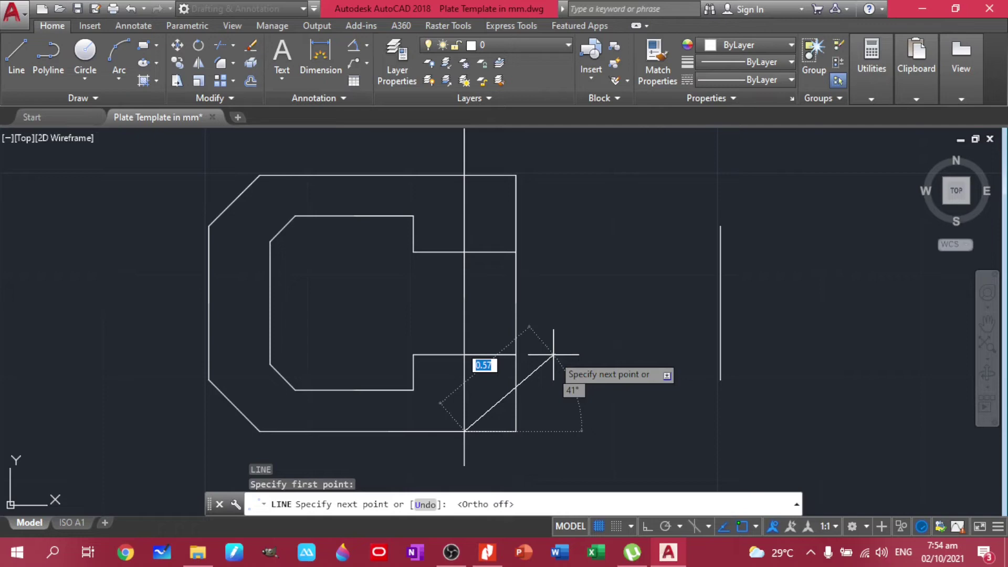
{"action": "type", "text": "0.5"}
{"action": "key", "text": "Tab"}
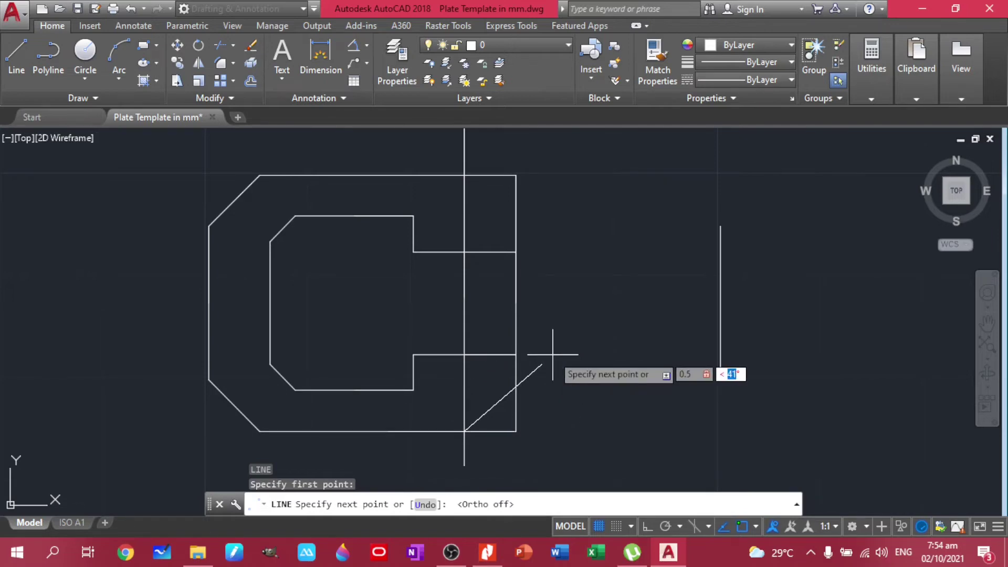
{"action": "type", "text": "45"}
{"action": "key", "text": "Return"}
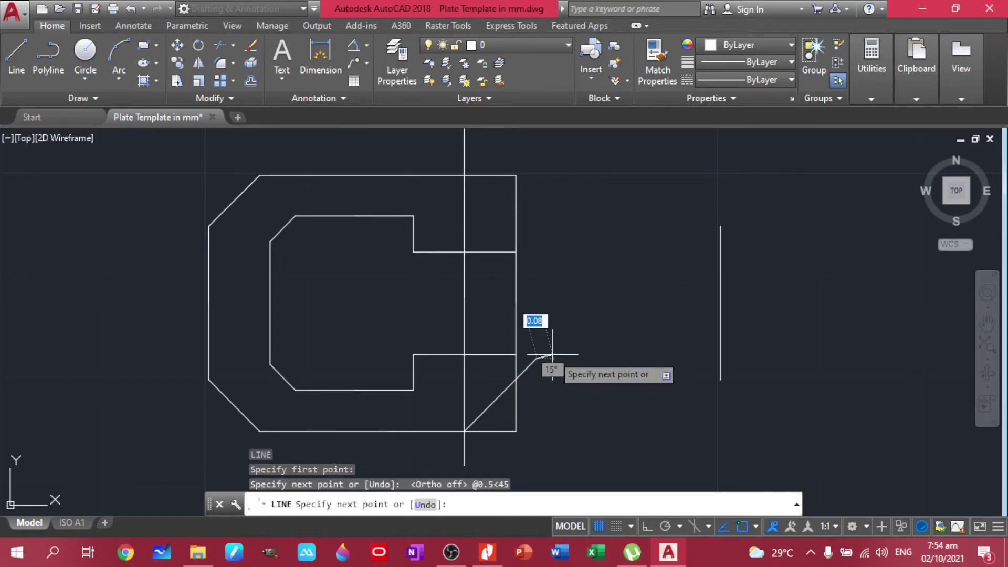
{"action": "left_click", "coordinate": [572, 353]}
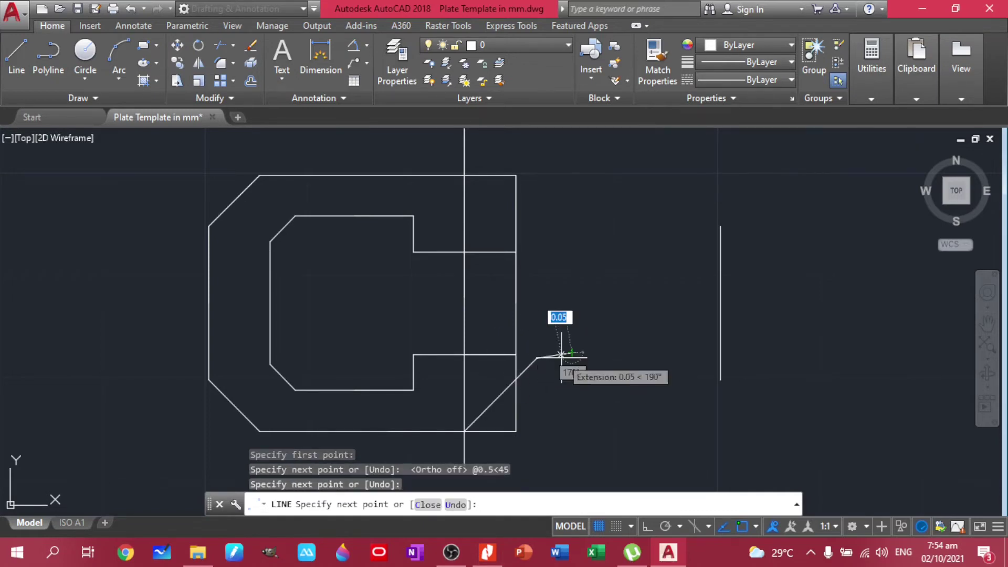
{"action": "key", "text": "Escape"}
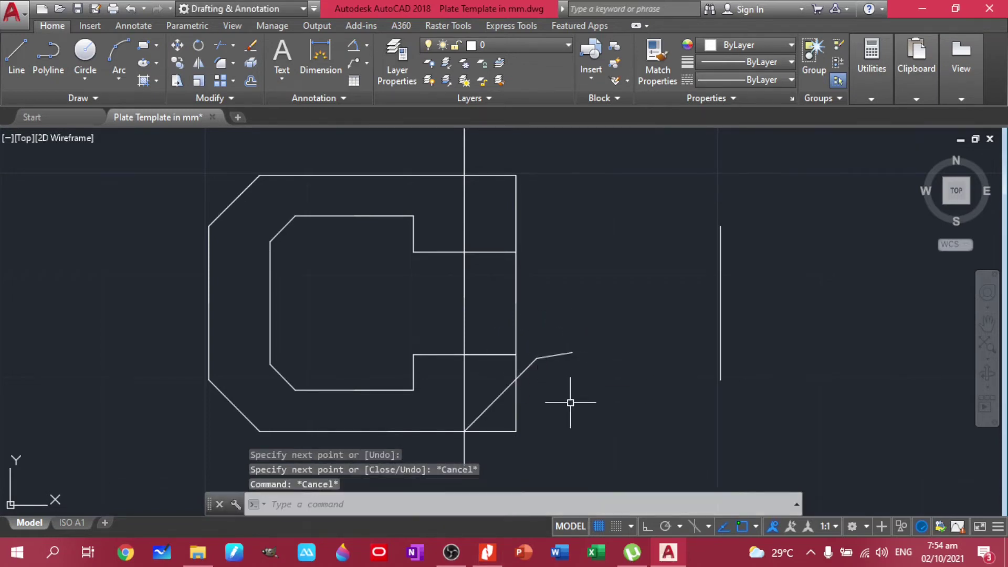
Erase the short stray segment attached to the upper end of the 45° line
{"action": "left_click", "coordinate": [589, 377]}
{"action": "left_click", "coordinate": [538, 311]}
{"action": "key", "text": "Delete"}
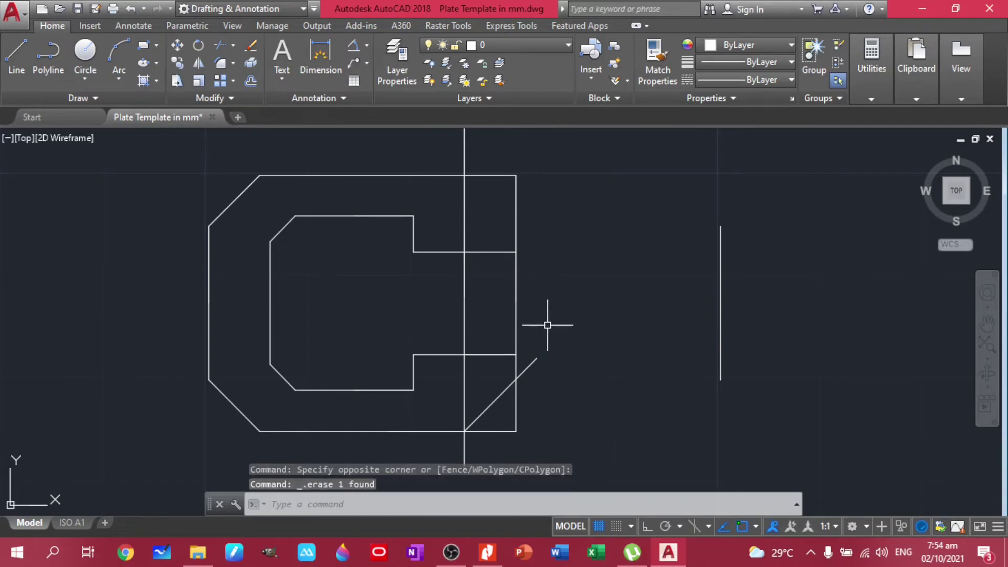
Trim the plate's square lower right corner, the 45° line's overhang and the vertical line's tail below the bottom edge
{"action": "type", "text": "tr"}
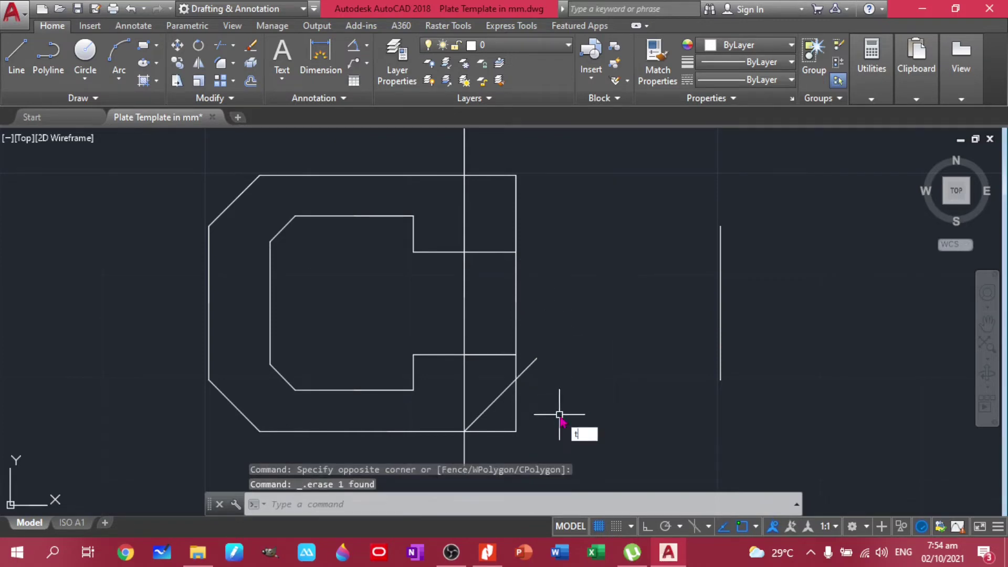
{"action": "key", "text": "Return"}
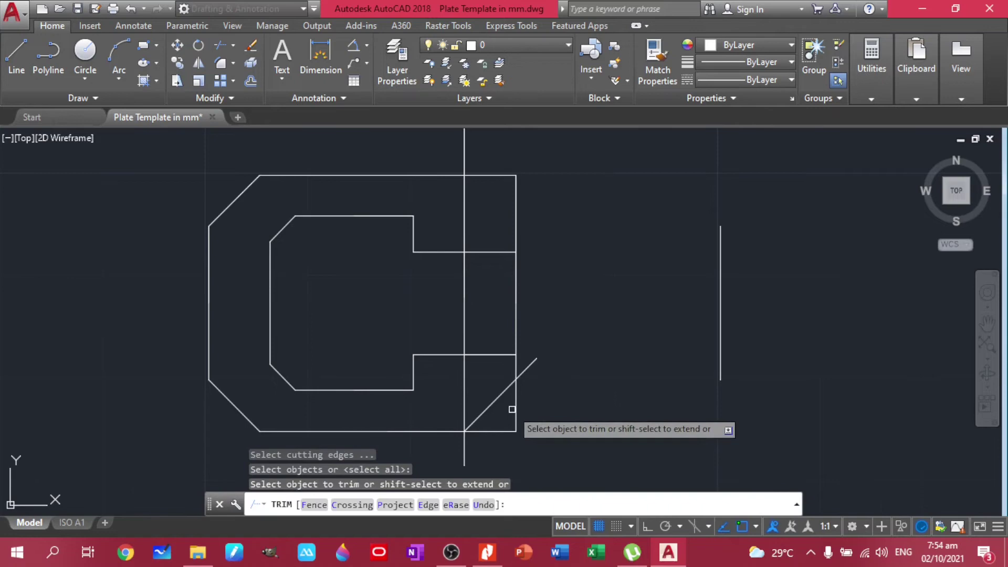
{"action": "left_click", "coordinate": [515, 405]}
{"action": "left_click", "coordinate": [493, 431]}
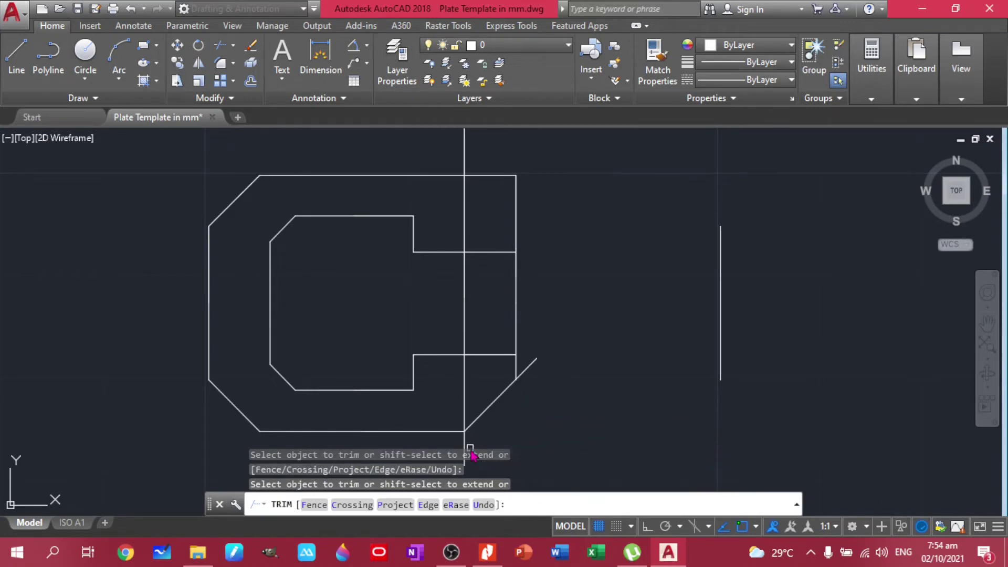
{"action": "left_click", "coordinate": [526, 369]}
{"action": "key", "text": "Escape"}
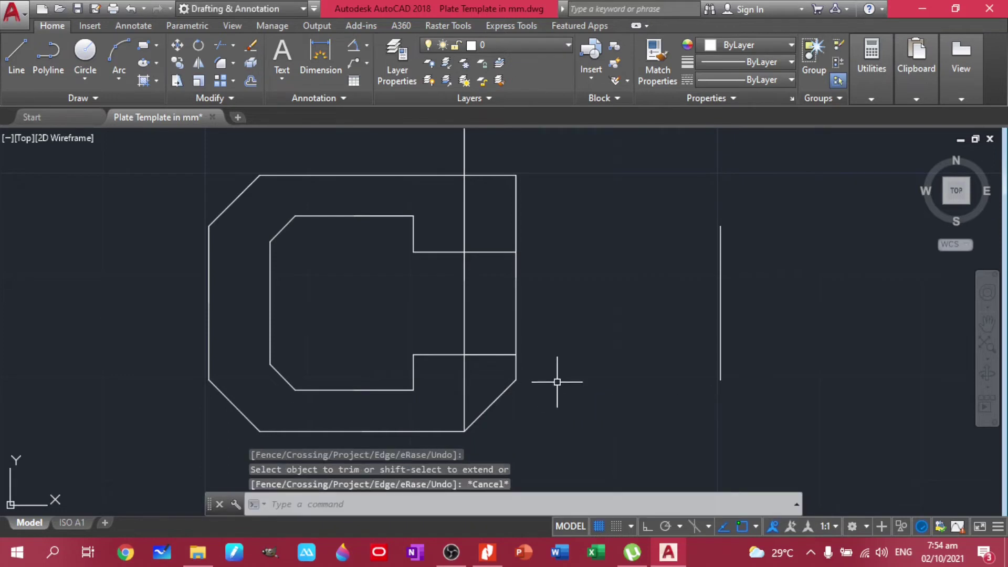
{"action": "scroll", "coordinate": [525, 337], "scroll_direction": "up", "scroll_amount": 2}
{"action": "scroll", "coordinate": [510, 286], "scroll_direction": "down", "scroll_amount": 2}
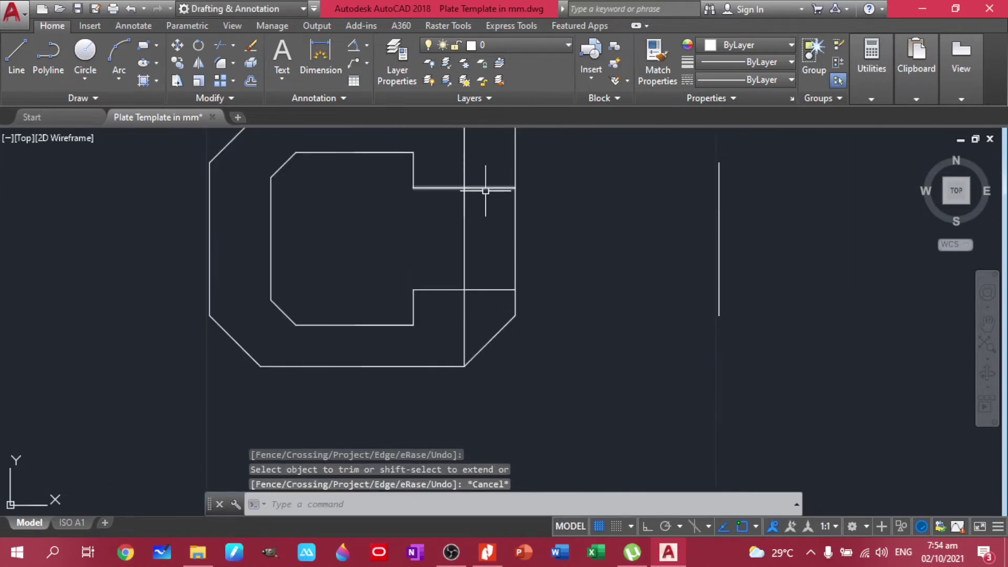
{"action": "middle_click_drag", "start_coordinate": [484, 192], "coordinate": [462, 342]}
{"action": "scroll", "coordinate": [466, 292], "scroll_direction": "up", "scroll_amount": 2}
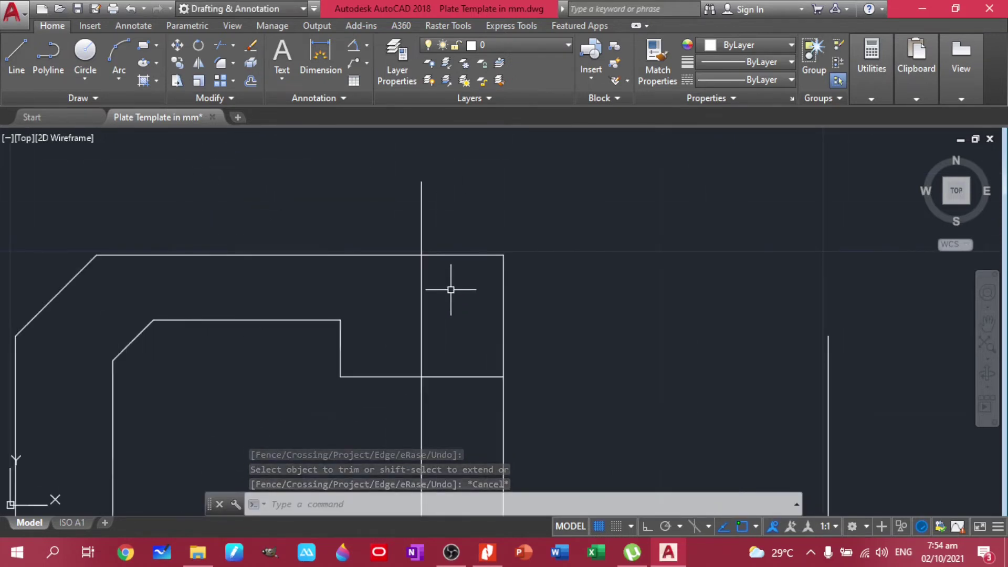
{"action": "type", "text": "l"}
{"action": "key", "text": "Return"}
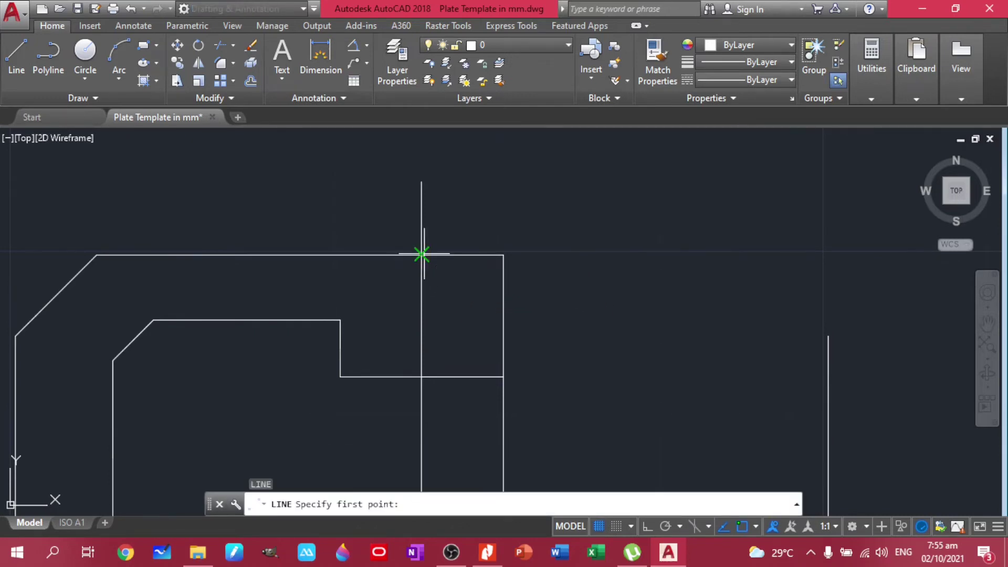
{"action": "left_click", "coordinate": [421, 255]}
{"action": "key", "text": "Escape"}
Draw a 0.5 line at -45° from where the vertical construction line crosses the plate's top edge
{"action": "type", "text": "l"}
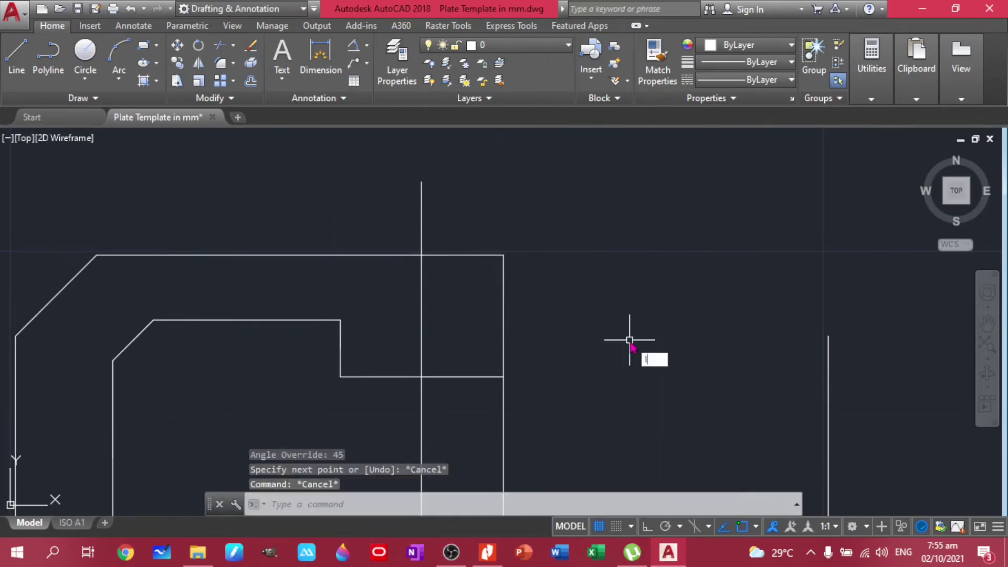
{"action": "key", "text": "Return"}
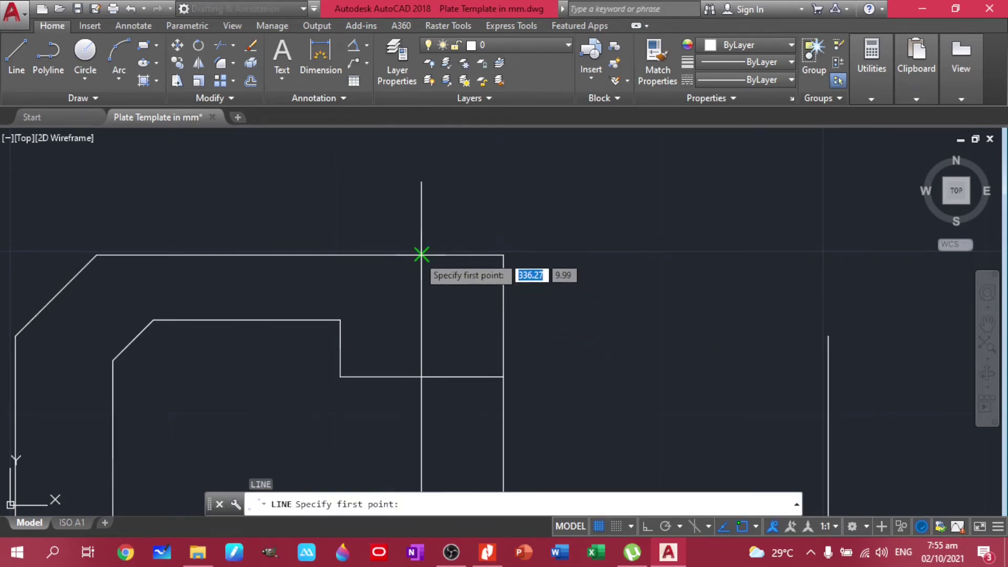
{"action": "left_click", "coordinate": [421, 255]}
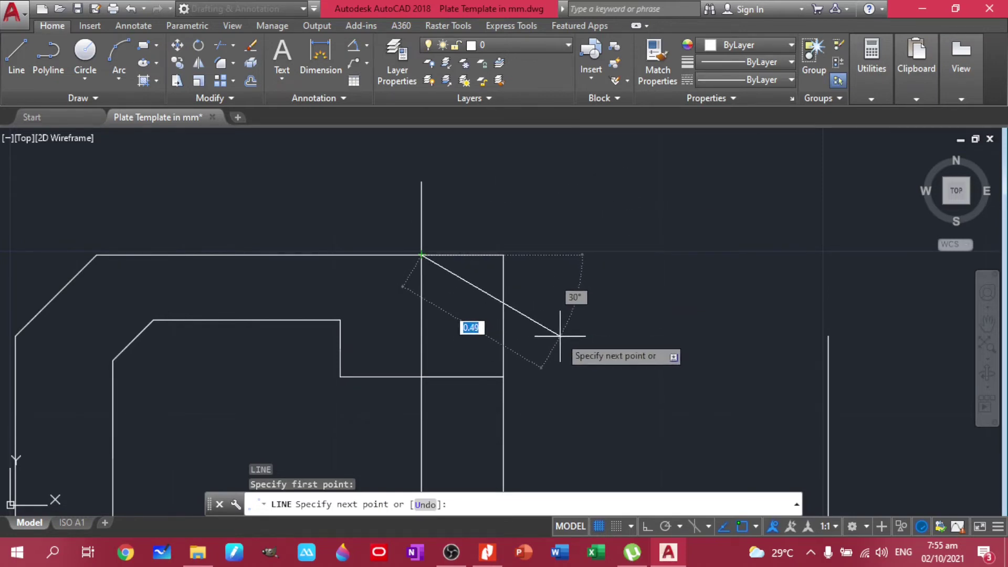
{"action": "type", "text": "0.5"}
{"action": "key", "text": "Tab"}
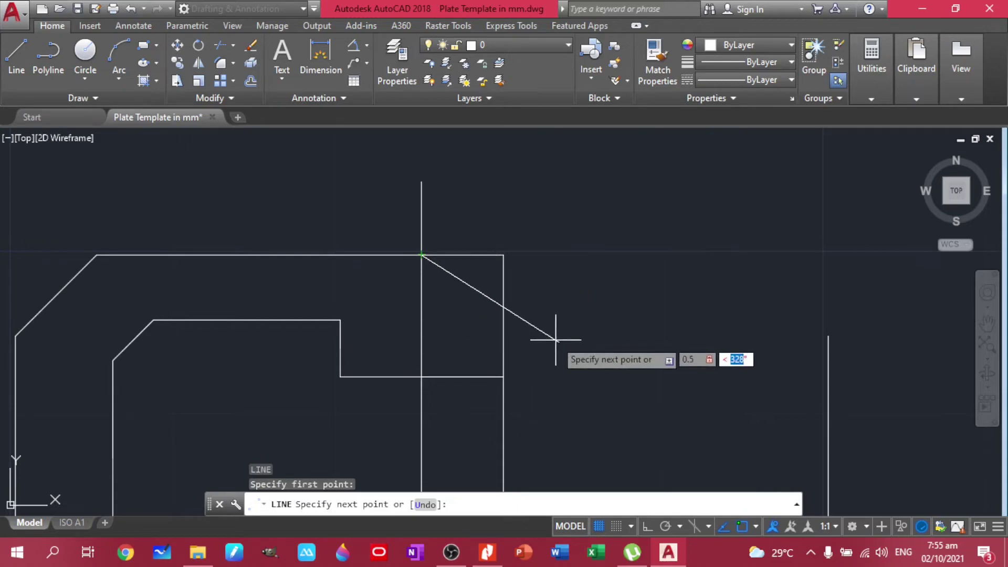
{"action": "type", "text": "-45"}
{"action": "key", "text": "Return"}
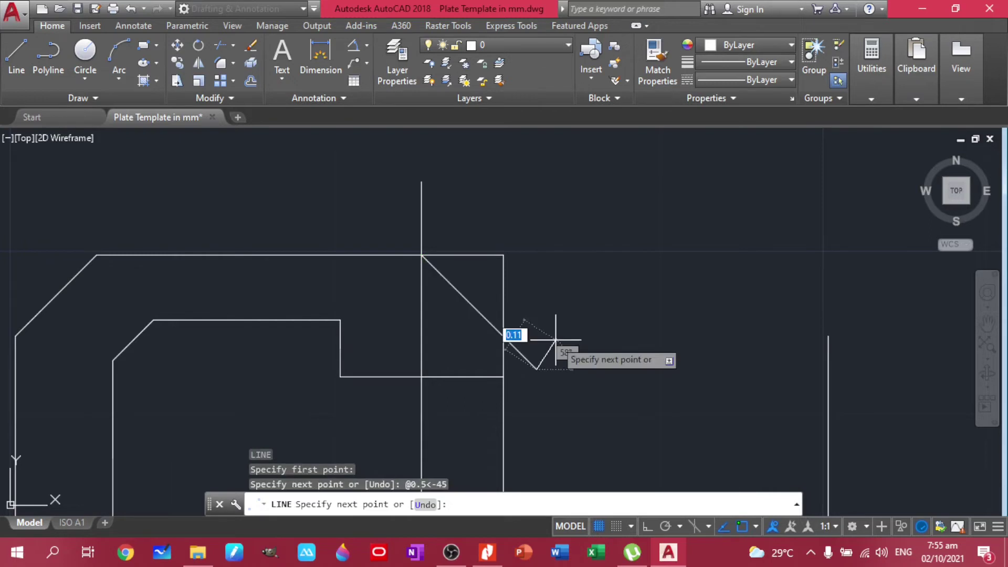
{"action": "key", "text": "Escape"}
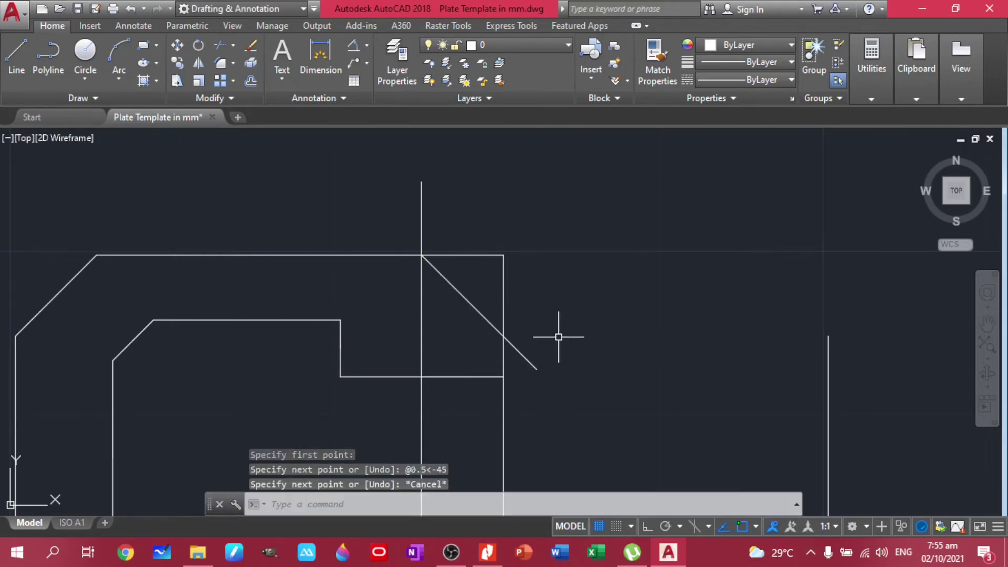
Trim the overhang of the upper diagonal and the plate's square upper right corner
{"action": "type", "text": "tr"}
{"action": "key", "text": "Return"}
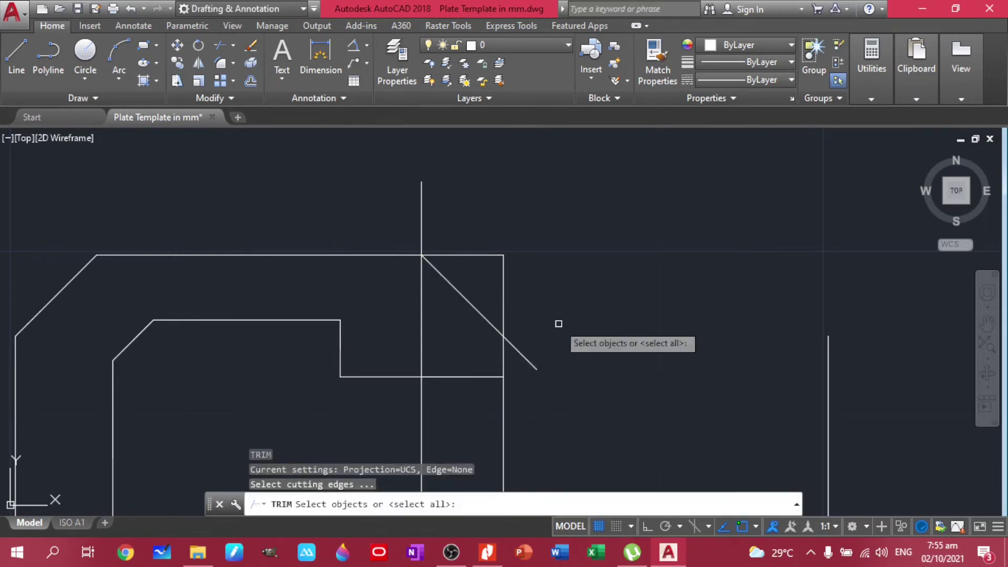
{"action": "key", "text": "Return"}
{"action": "left_click", "coordinate": [529, 361]}
{"action": "left_click", "coordinate": [528, 315]}
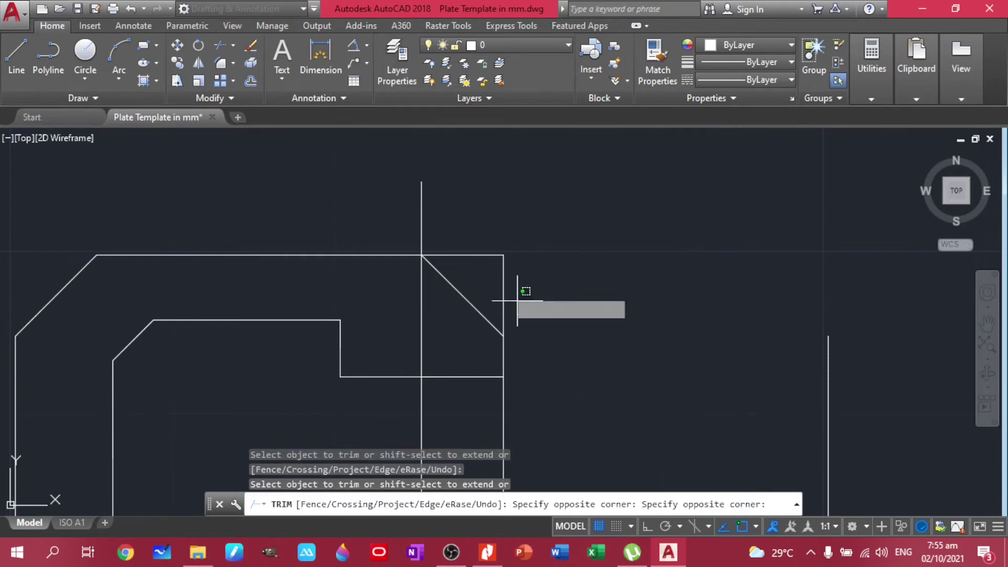
{"action": "left_click", "coordinate": [499, 242]}
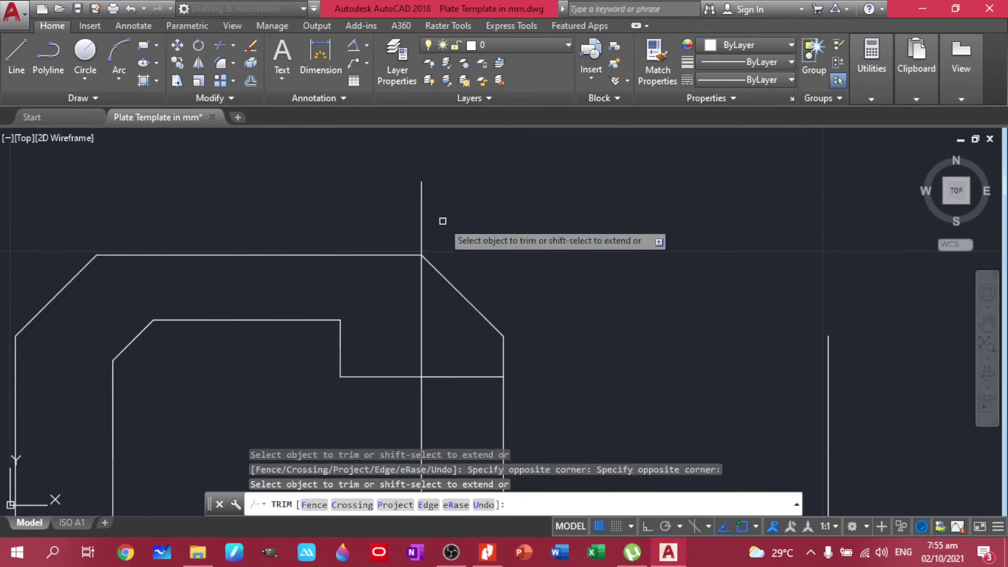
{"action": "key", "text": "Escape"}
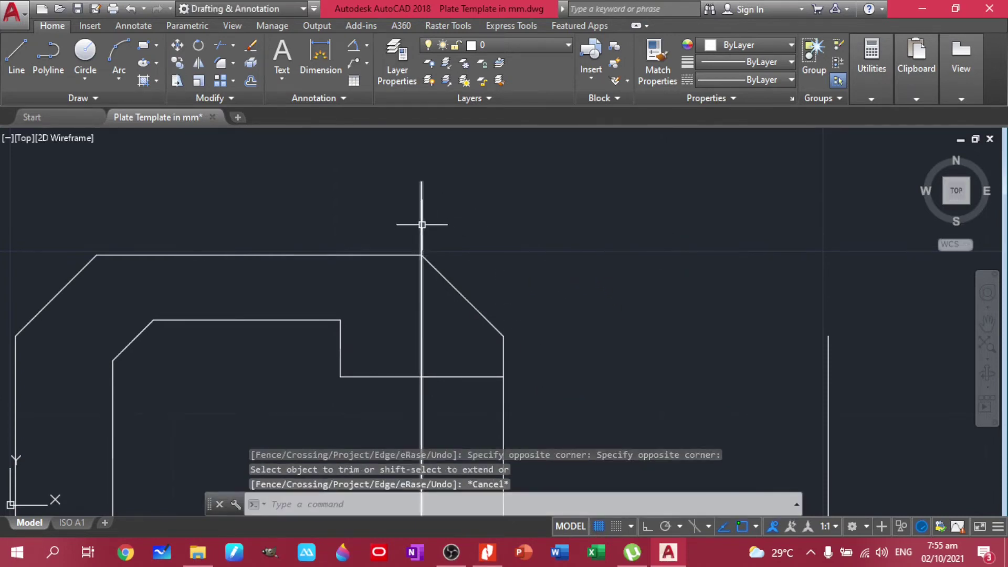
Erase the vertical construction line through the opening and the offset line to the right of the plate
{"action": "left_click", "coordinate": [422, 229]}
{"action": "key", "text": "Delete"}
{"action": "scroll", "coordinate": [602, 375], "scroll_direction": "up", "scroll_amount": 2}
{"action": "scroll", "coordinate": [594, 371], "scroll_direction": "down", "scroll_amount": 3}
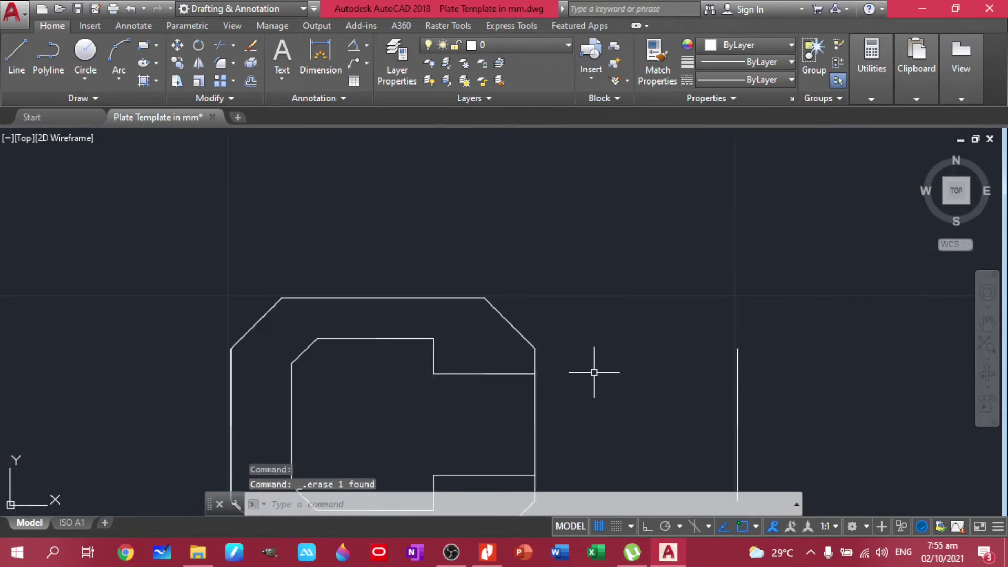
{"action": "middle_click_drag", "start_coordinate": [592, 376], "coordinate": [577, 242]}
{"action": "left_click", "coordinate": [841, 379]}
{"action": "left_click", "coordinate": [659, 290]}
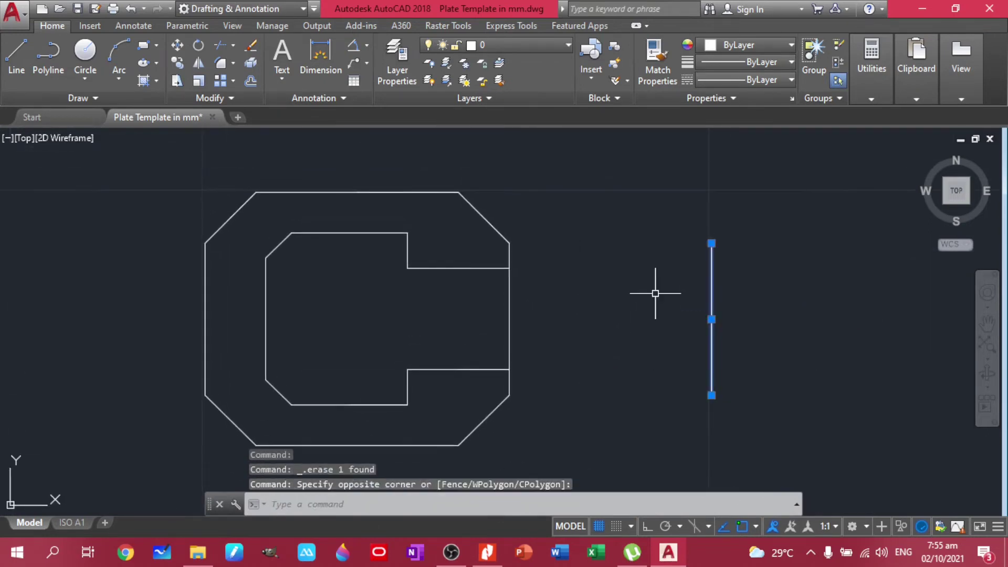
{"action": "key", "text": "Delete"}
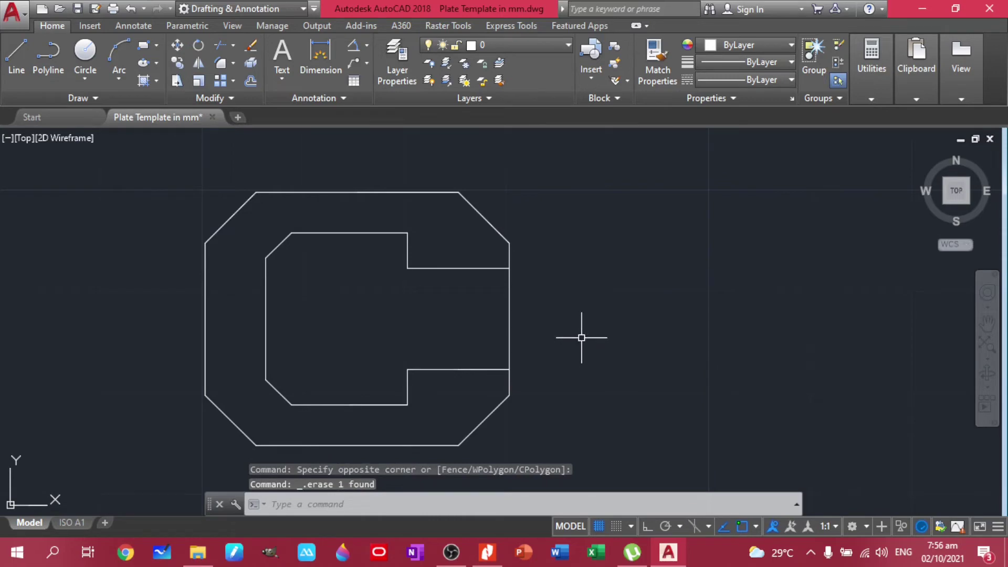
Trim the vertical edge segment that closes the opening between the plate's two right-hand arms
{"action": "type", "text": "tr"}
{"action": "key", "text": "Return"}
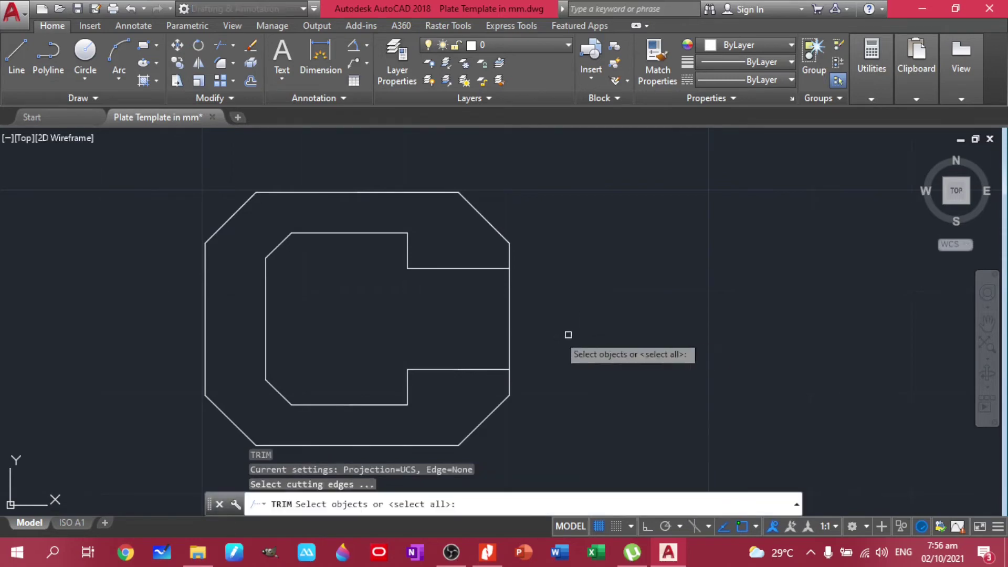
{"action": "key", "text": "Return"}
{"action": "left_click", "coordinate": [510, 315]}
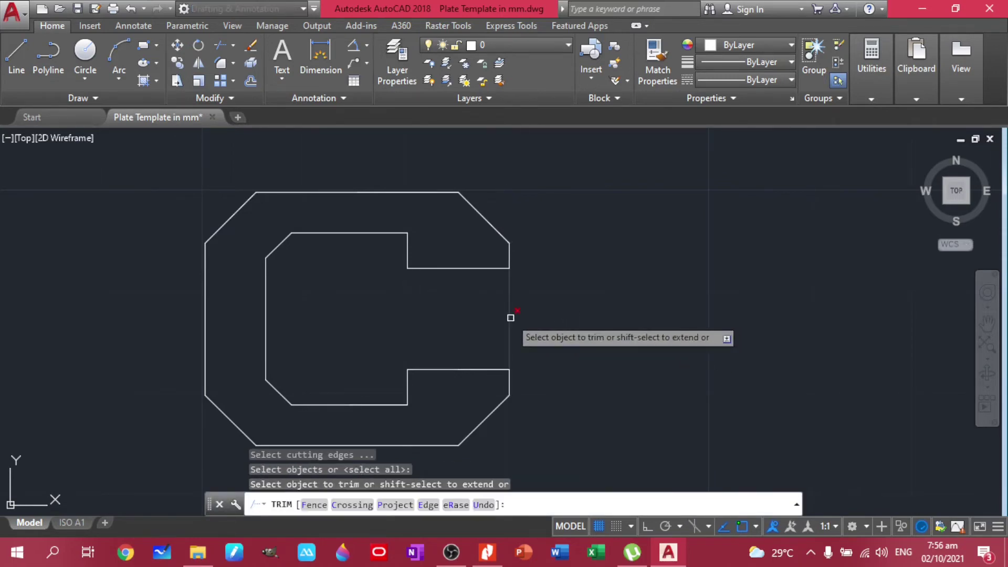
{"action": "key", "text": "Escape"}
{"action": "scroll", "coordinate": [571, 320], "scroll_direction": "down", "scroll_amount": 4}
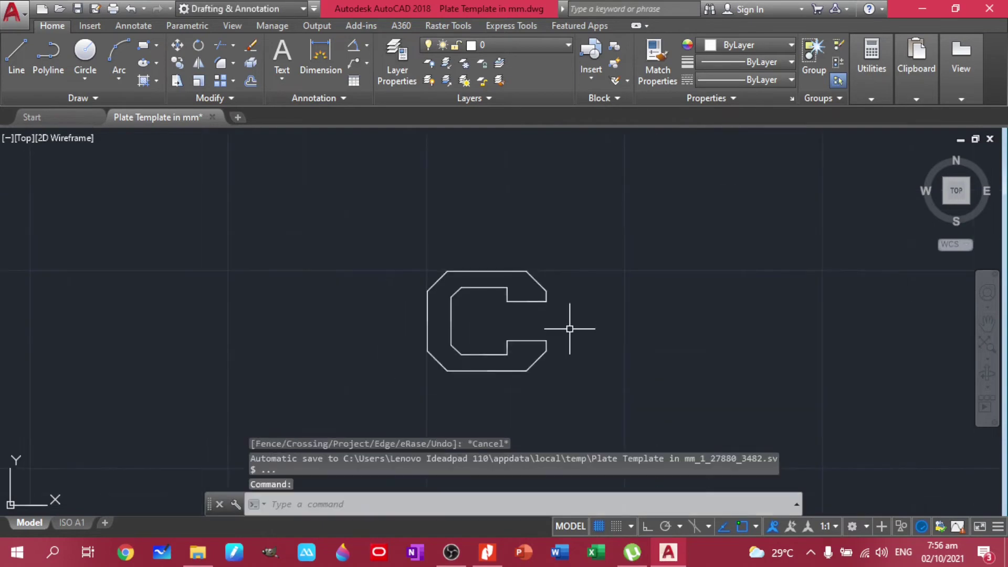
{"action": "middle_click_drag", "start_coordinate": [571, 331], "coordinate": [514, 334]}
{"action": "scroll", "coordinate": [451, 337], "scroll_direction": "up", "scroll_amount": 4}
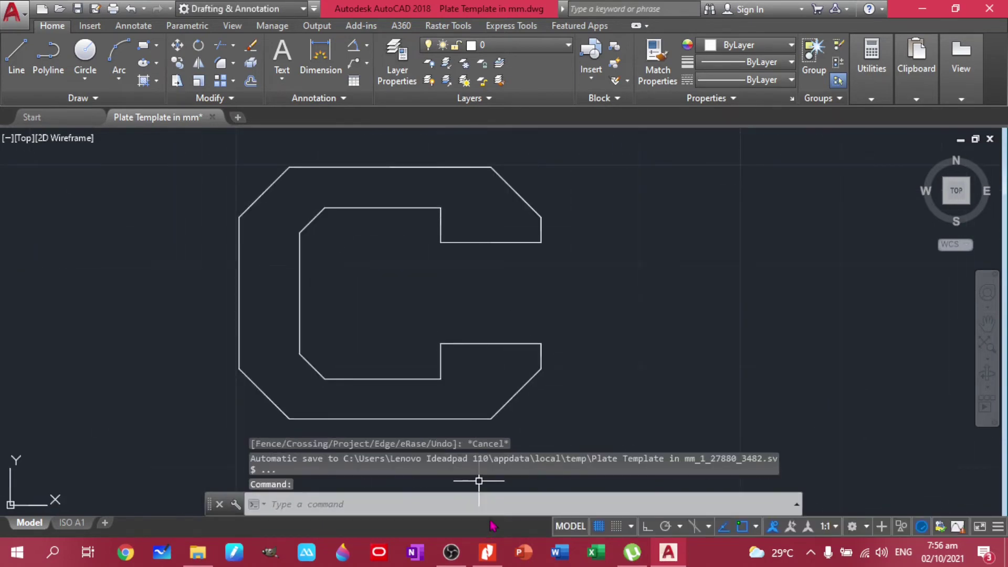
Check the Exercise 3 PDF in Nitro Pro and dimension the height of the plate's right-hand opening in AutoCAD
{"action": "left_click", "coordinate": [488, 545]}
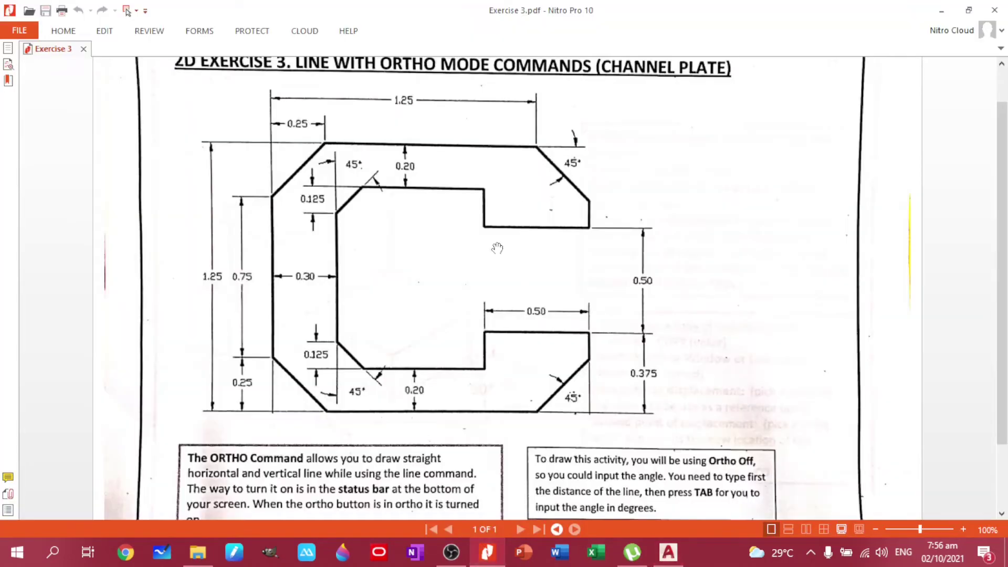
{"action": "left_click", "coordinate": [668, 553]}
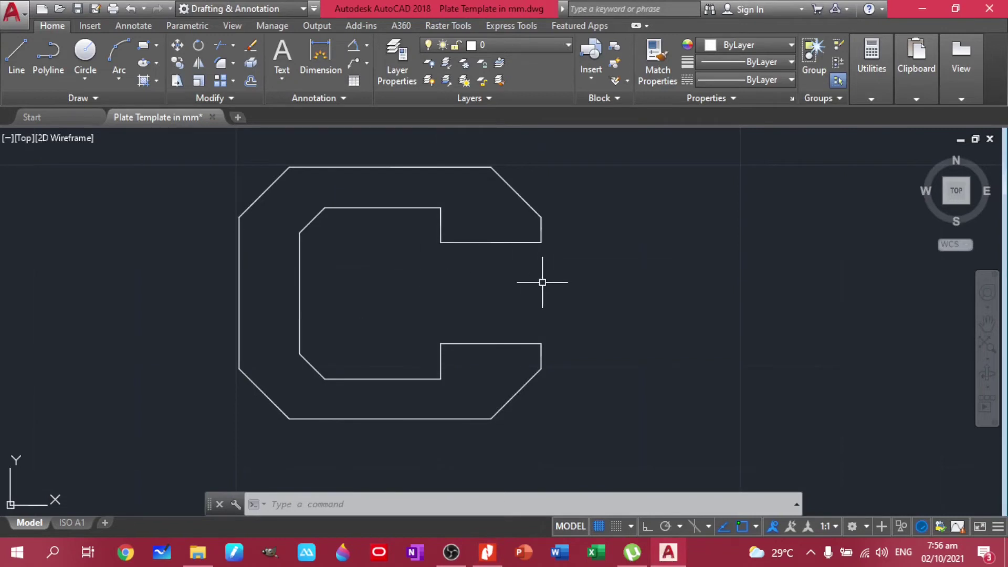
{"action": "left_click", "coordinate": [324, 68]}
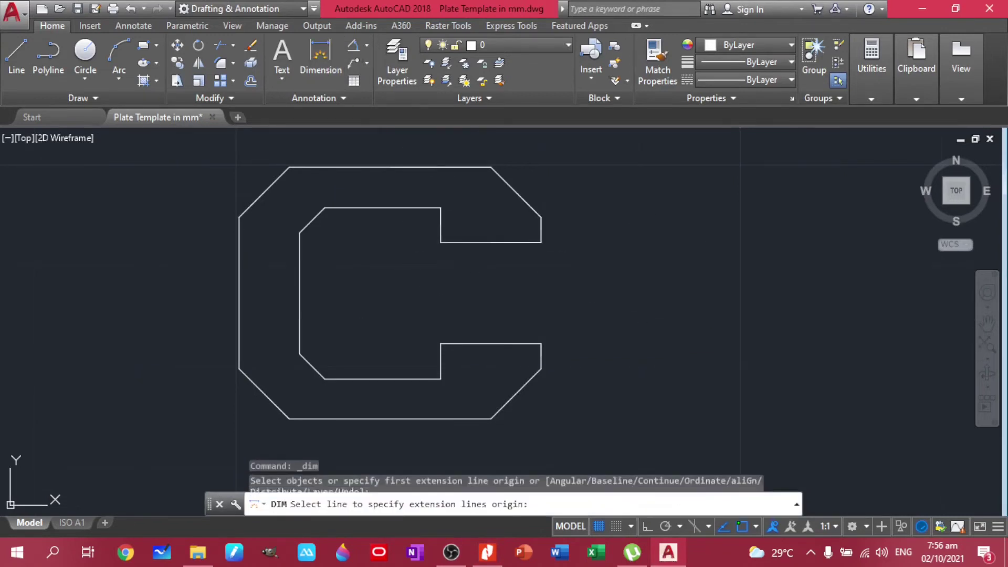
{"action": "left_click", "coordinate": [541, 242]}
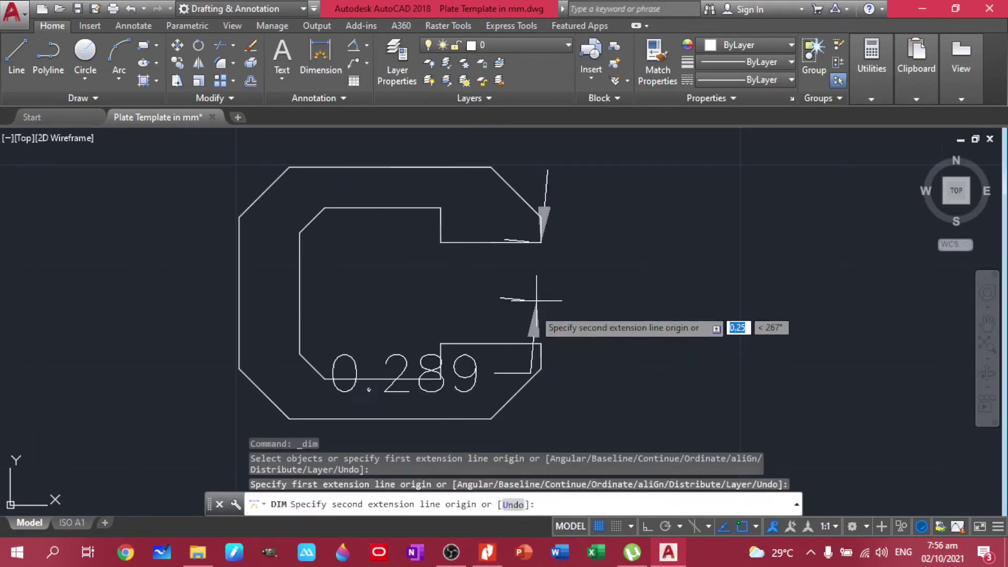
{"action": "left_click", "coordinate": [542, 344]}
{"action": "left_click", "coordinate": [732, 343]}
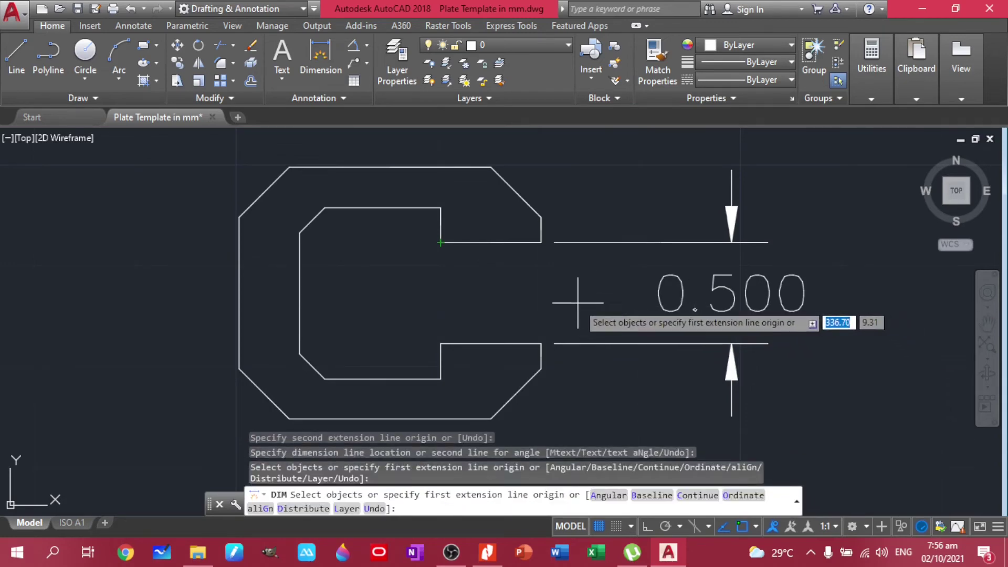
{"action": "type", "text": "dim"}
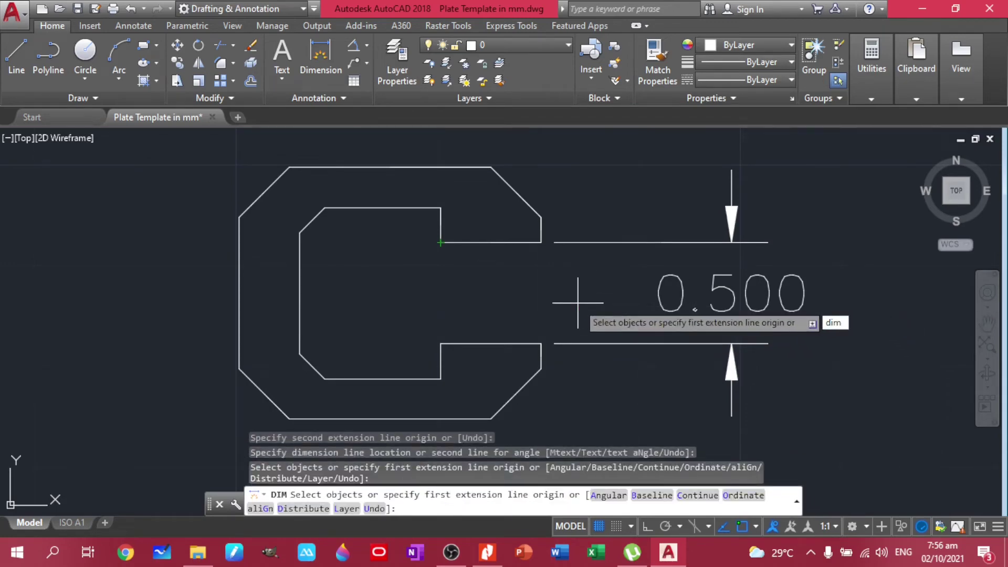
{"action": "key", "text": "Escape"}
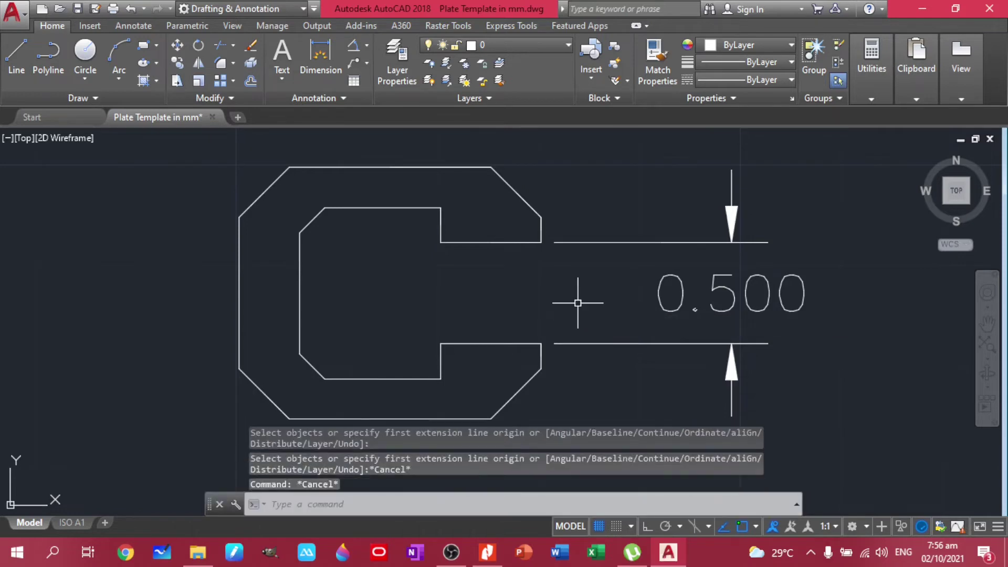
Open the Standard dimension style for modification and set its text height to 0.03
{"action": "type", "text": "DIM"}
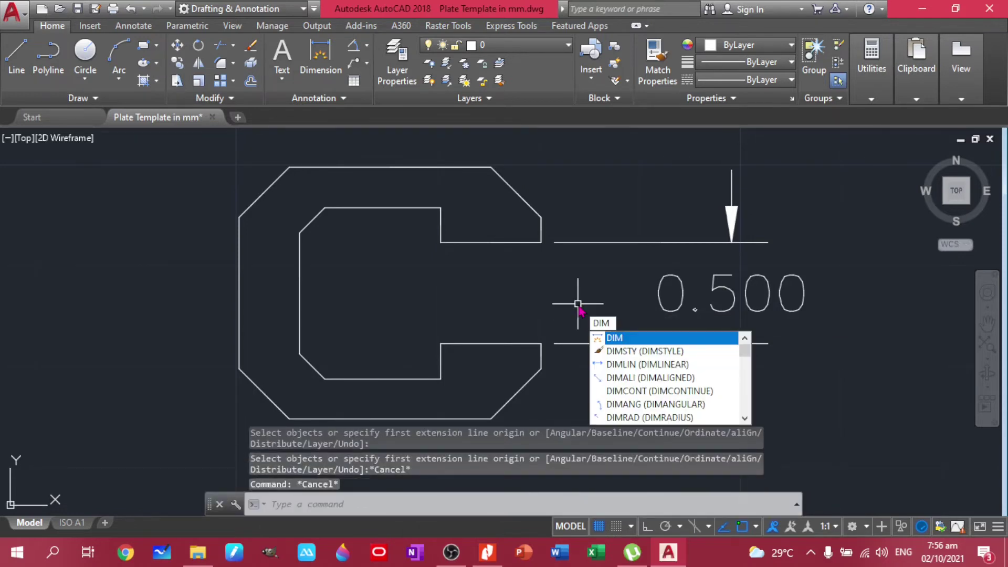
{"action": "key", "text": "Down"}
{"action": "key", "text": "Return"}
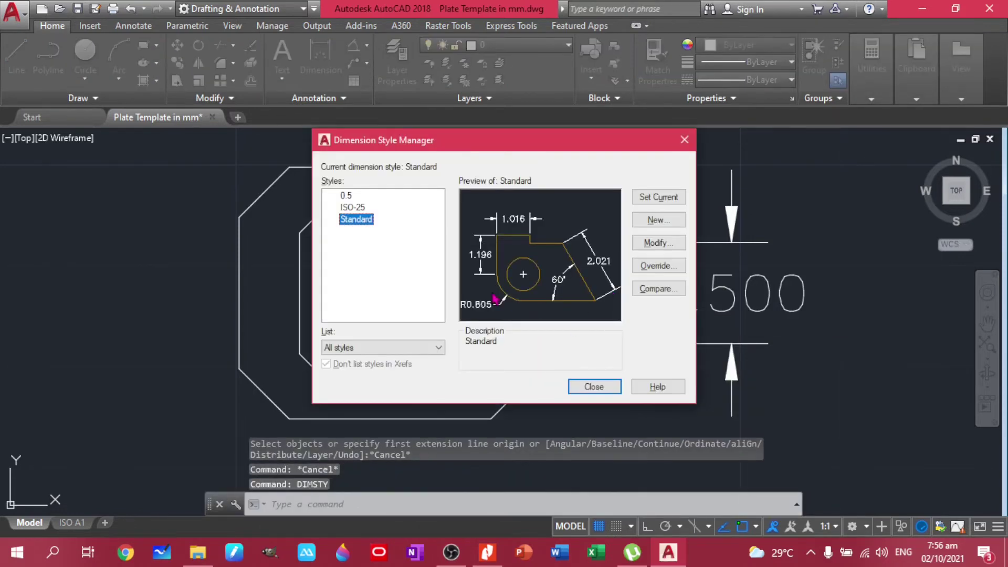
{"action": "left_click", "coordinate": [658, 246]}
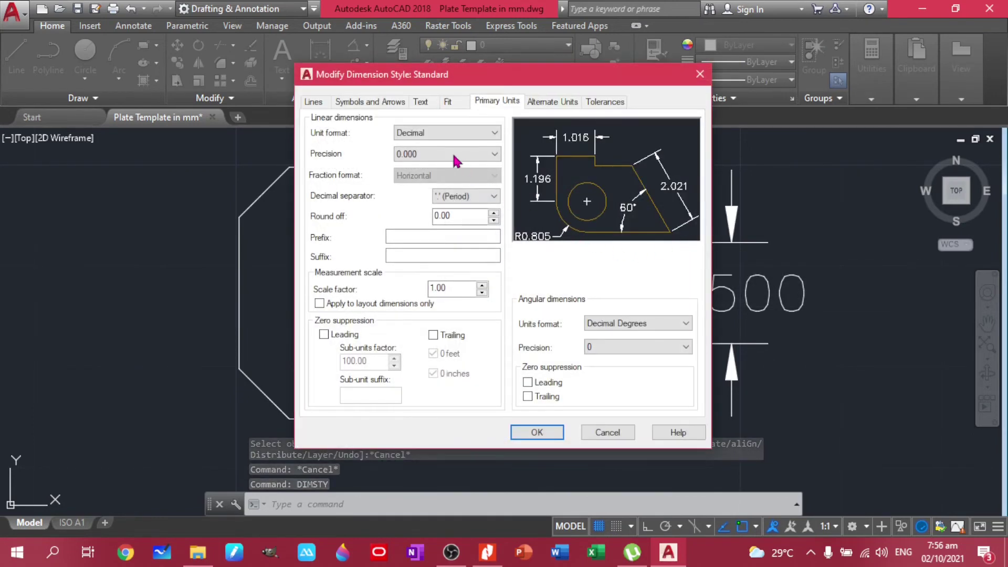
{"action": "left_click", "coordinate": [423, 103]}
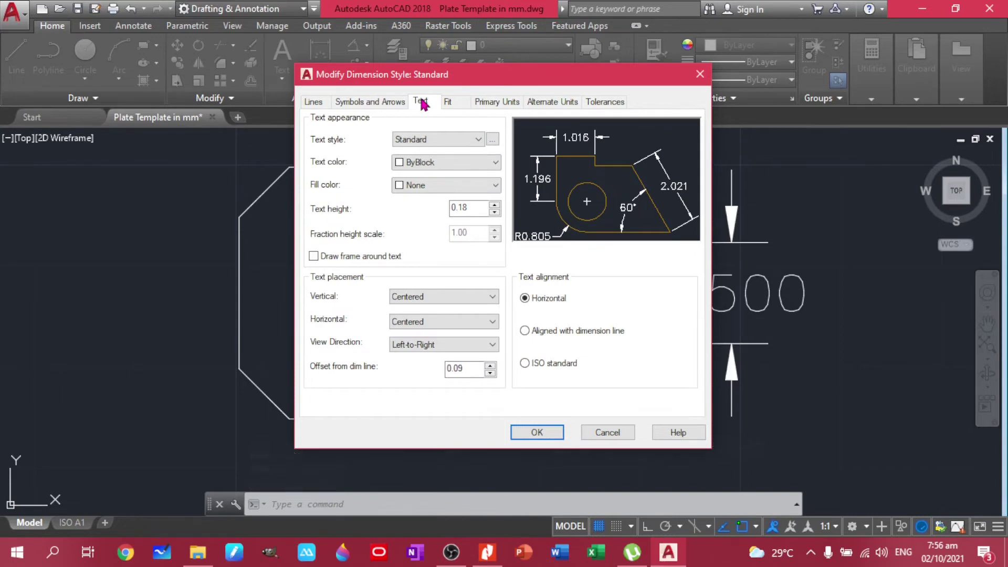
{"action": "left_click", "coordinate": [495, 214]}
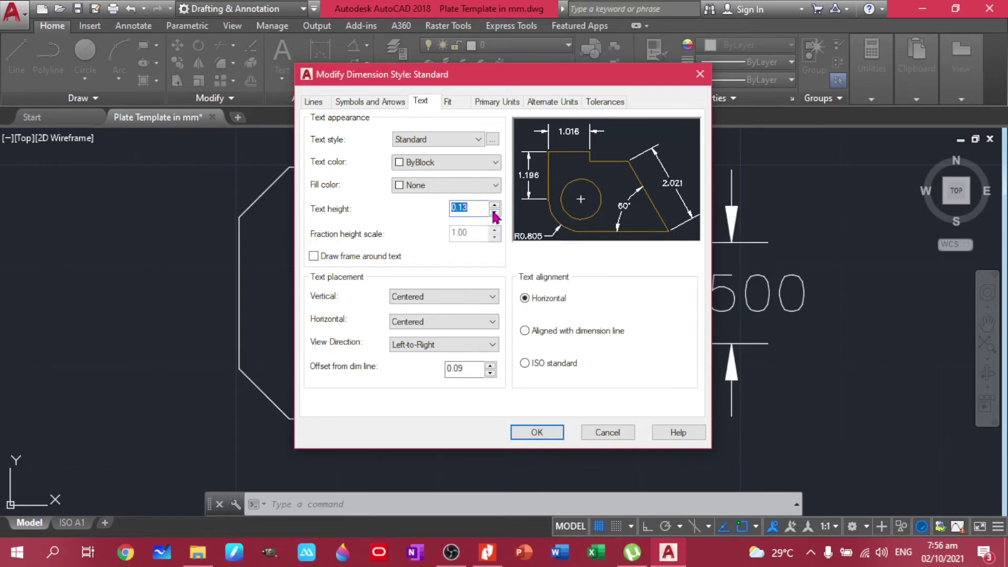
{"action": "left_click", "coordinate": [495, 212]}
{"action": "left_click", "coordinate": [494, 212]}
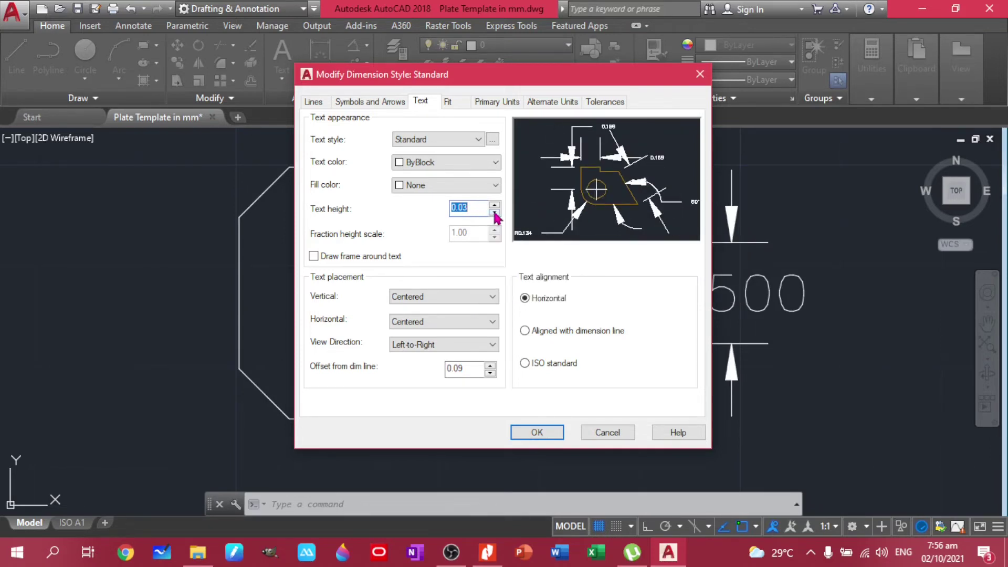
Set the Standard dimension style's arrow size to 0.03
{"action": "left_click", "coordinate": [370, 103]}
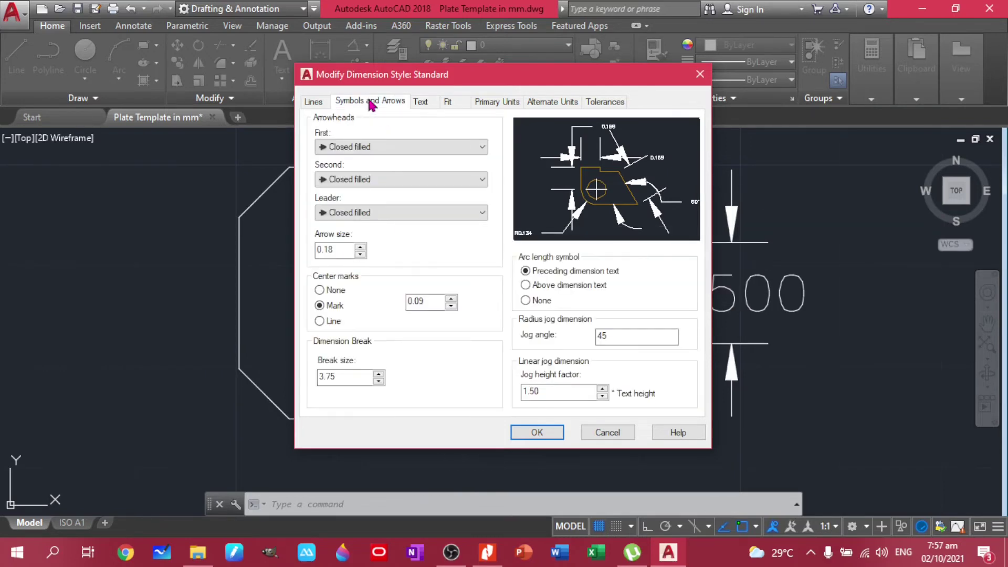
{"action": "left_click", "coordinate": [362, 254]}
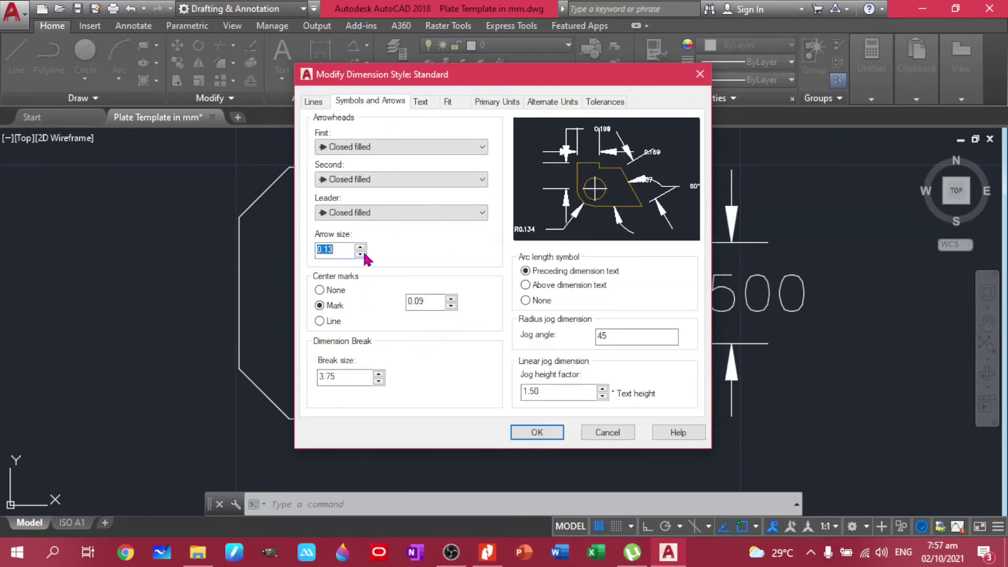
{"action": "left_click", "coordinate": [361, 254]}
{"action": "left_click", "coordinate": [361, 254]}
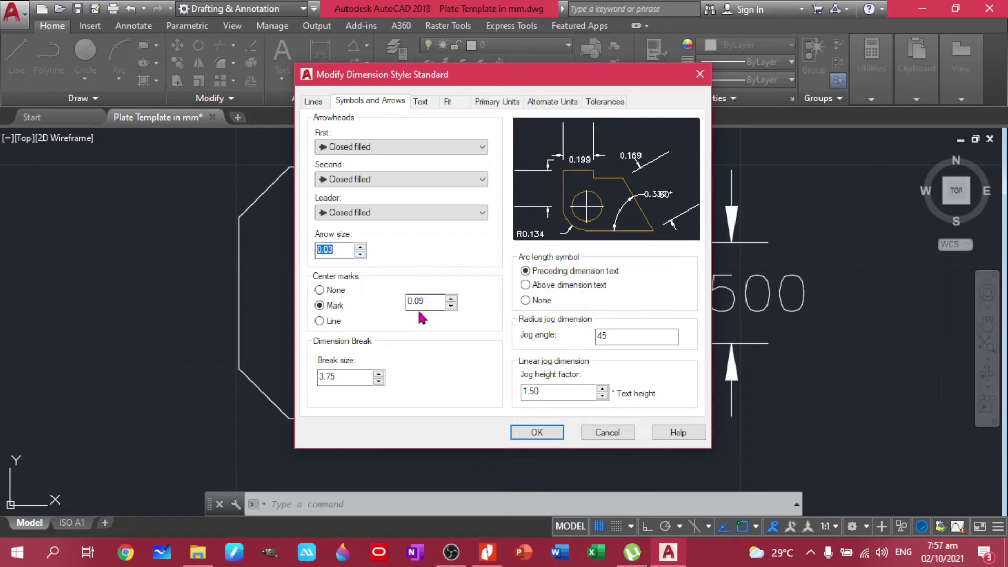
Set the dimension style's center marks to None with a size of 0.05, and its break size to 2.00
{"action": "left_click", "coordinate": [451, 306]}
{"action": "left_click", "coordinate": [450, 306]}
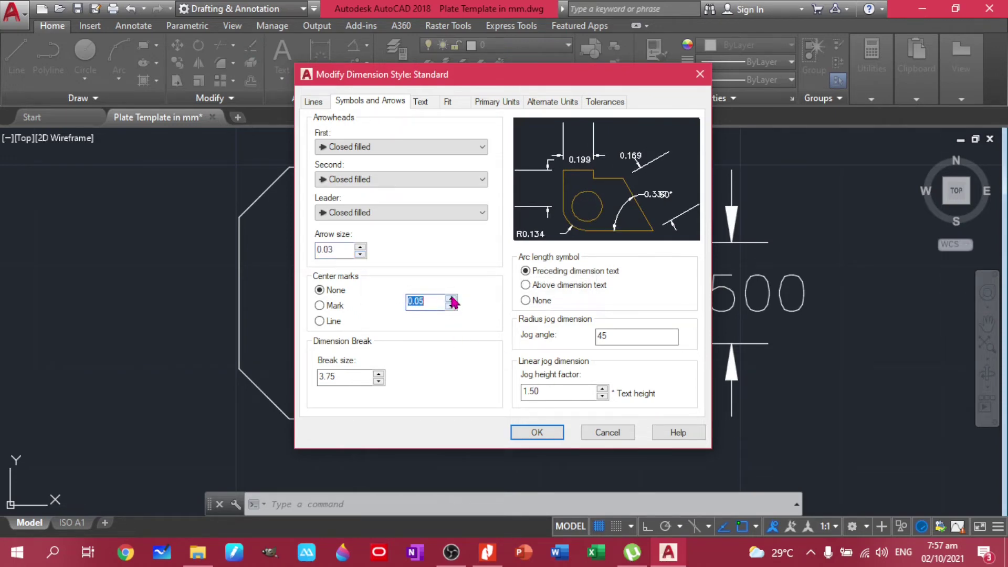
{"action": "left_click", "coordinate": [378, 382]}
{"action": "left_click", "coordinate": [378, 382]}
{"action": "left_click", "coordinate": [378, 382]}
Set the baseline spacing to 0.13 and the extension beyond dimension lines to 0.03, and save the Standard style as current
{"action": "left_click", "coordinate": [423, 102]}
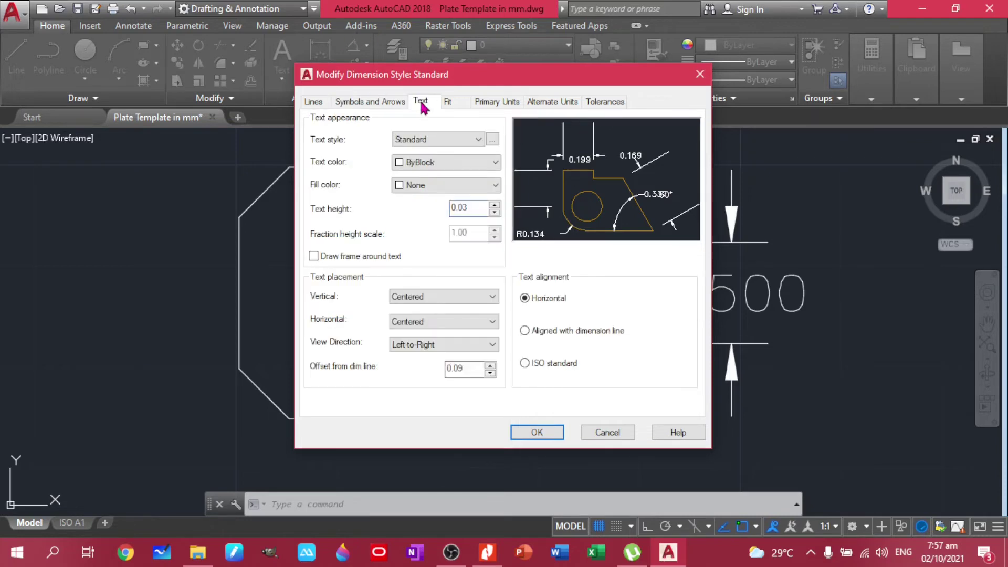
{"action": "left_click", "coordinate": [448, 102]}
{"action": "left_click", "coordinate": [384, 102]}
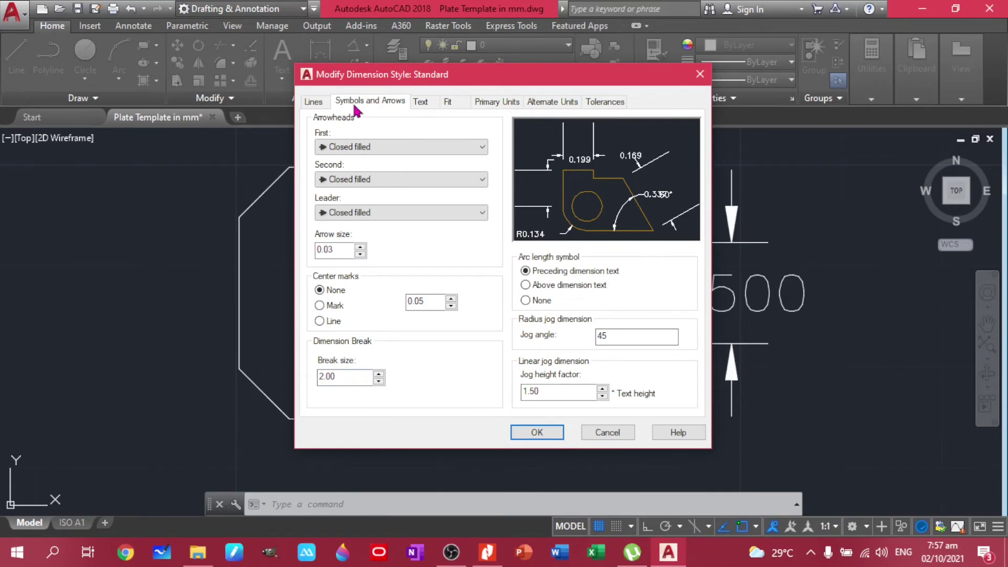
{"action": "left_click", "coordinate": [324, 110]}
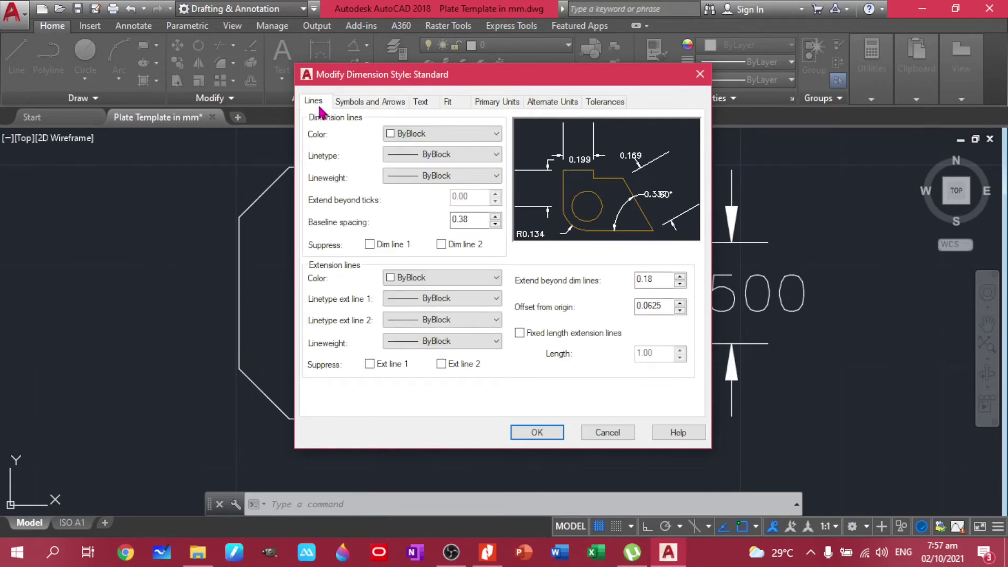
{"action": "left_click", "coordinate": [496, 224]}
{"action": "left_click", "coordinate": [680, 284]}
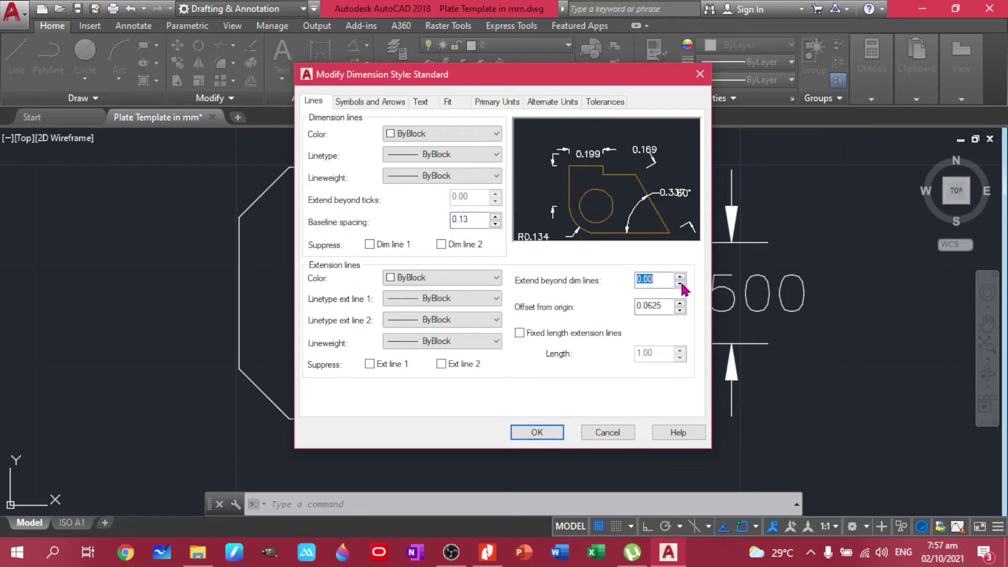
{"action": "left_click", "coordinate": [681, 278]}
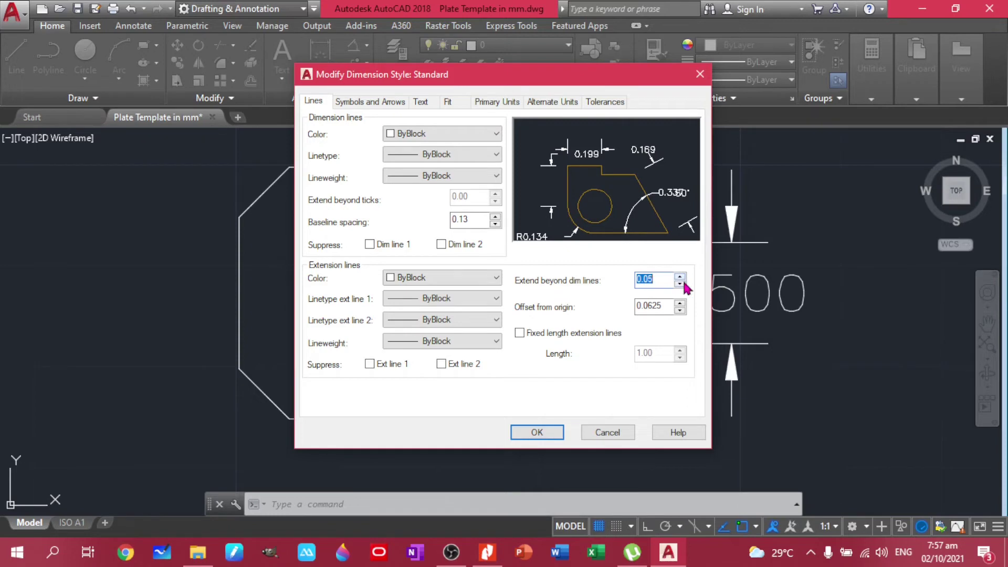
{"action": "left_click", "coordinate": [680, 284]}
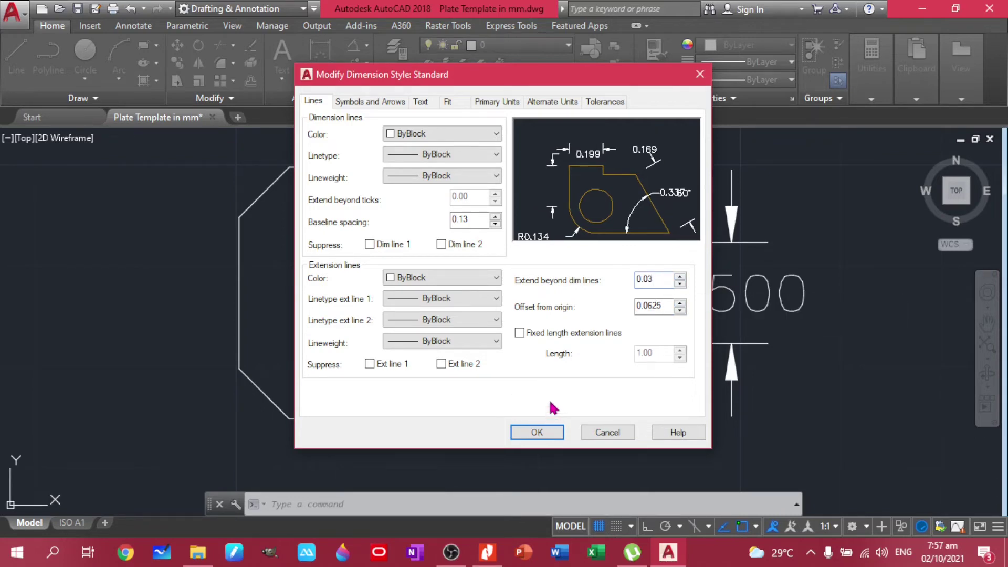
{"action": "left_click", "coordinate": [537, 433]}
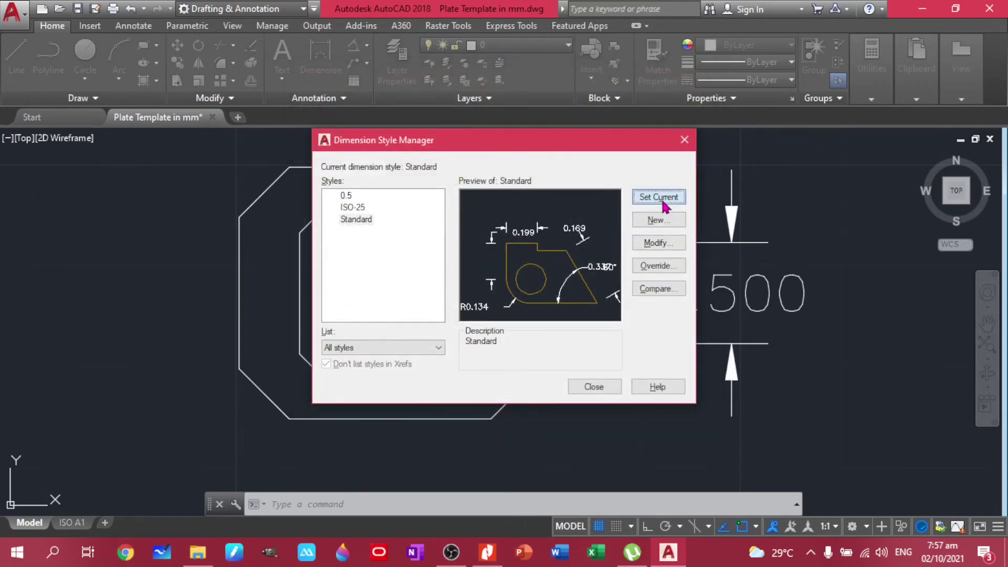
{"action": "left_click", "coordinate": [594, 386]}
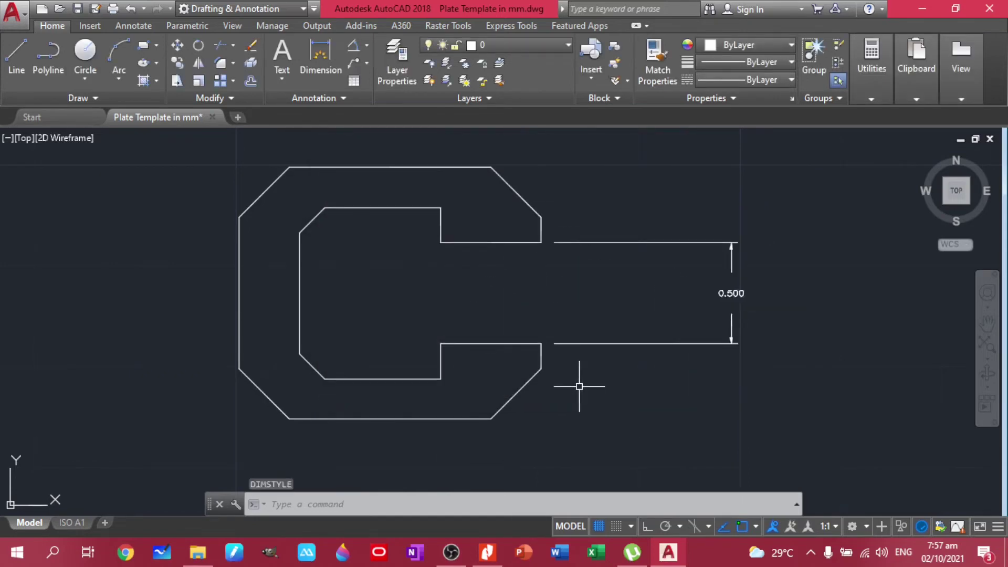
Erase the existing dimension of the plate's right-hand opening
{"action": "left_click", "coordinate": [743, 390]}
{"action": "left_click", "coordinate": [606, 218]}
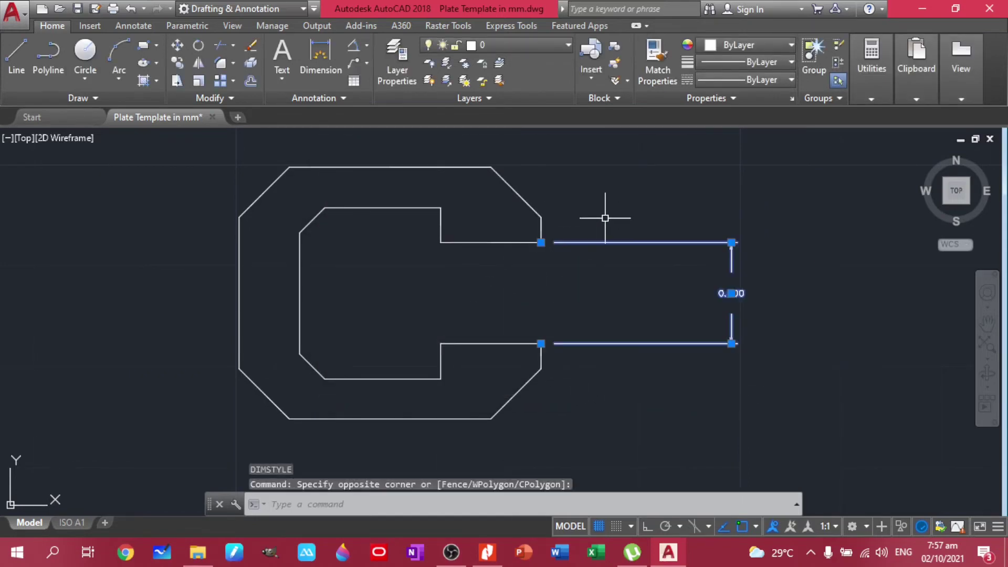
{"action": "key", "text": "Delete"}
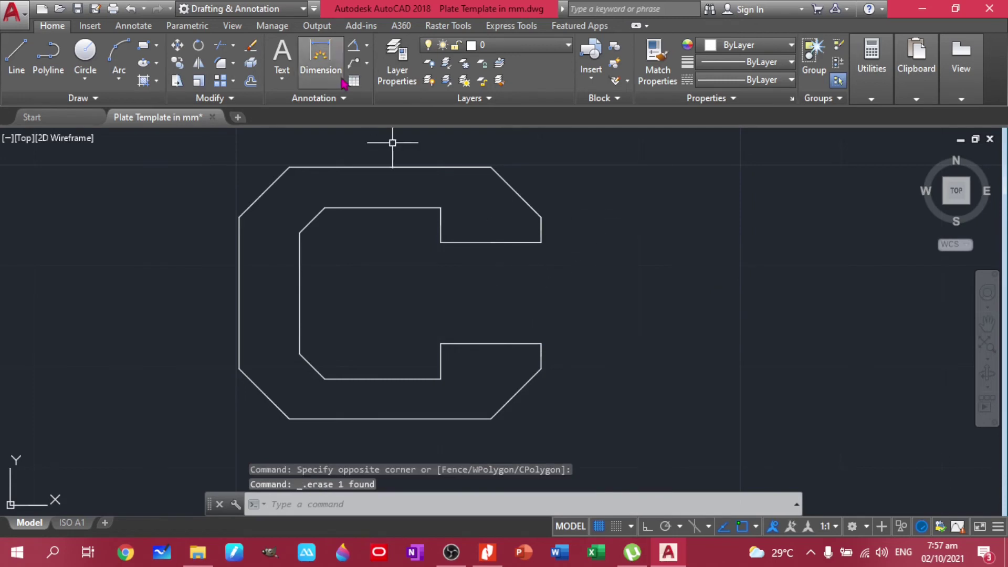
{"action": "left_click", "coordinate": [321, 57]}
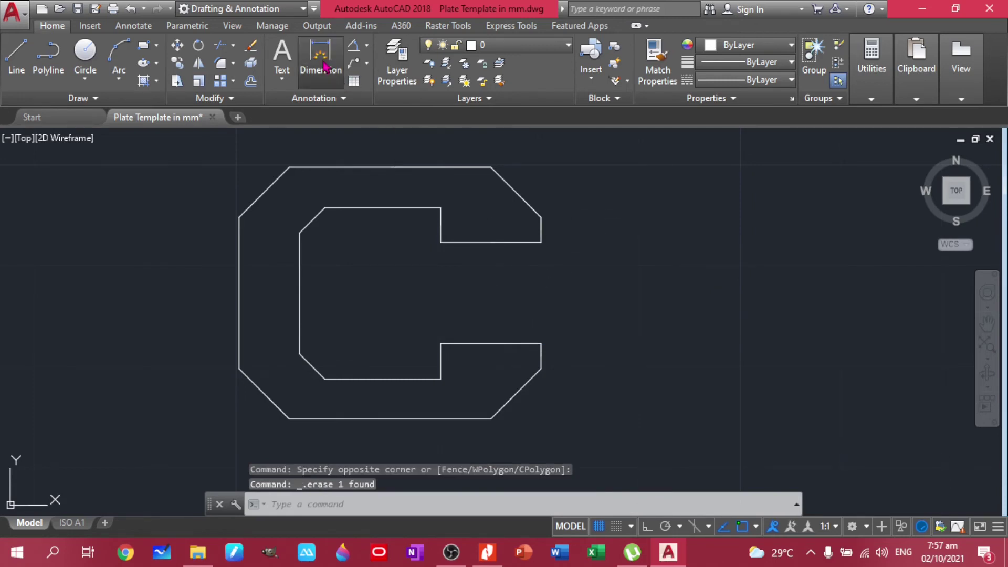
{"action": "left_click", "coordinate": [541, 242]}
{"action": "left_click", "coordinate": [541, 344]}
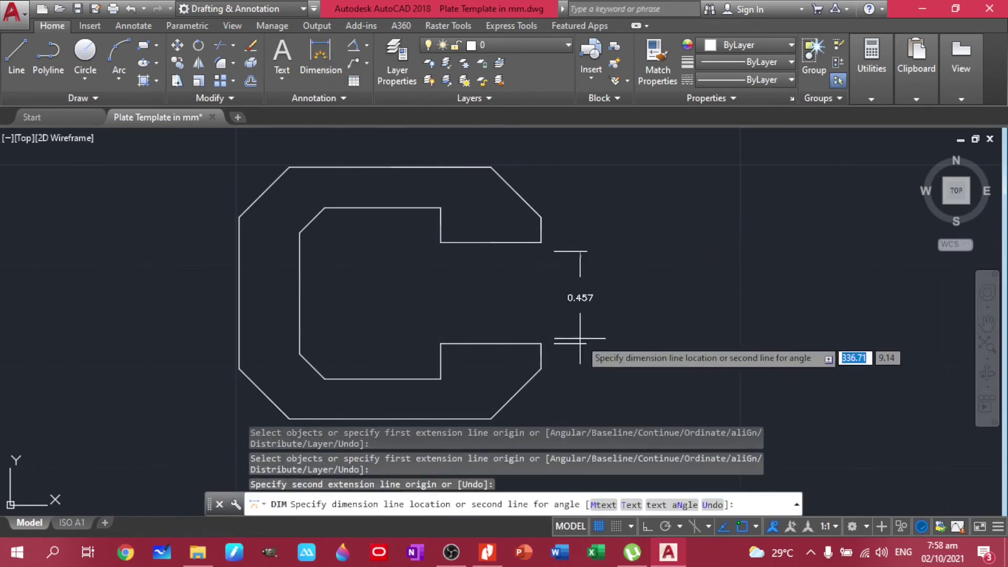
{"action": "key", "text": "Escape"}
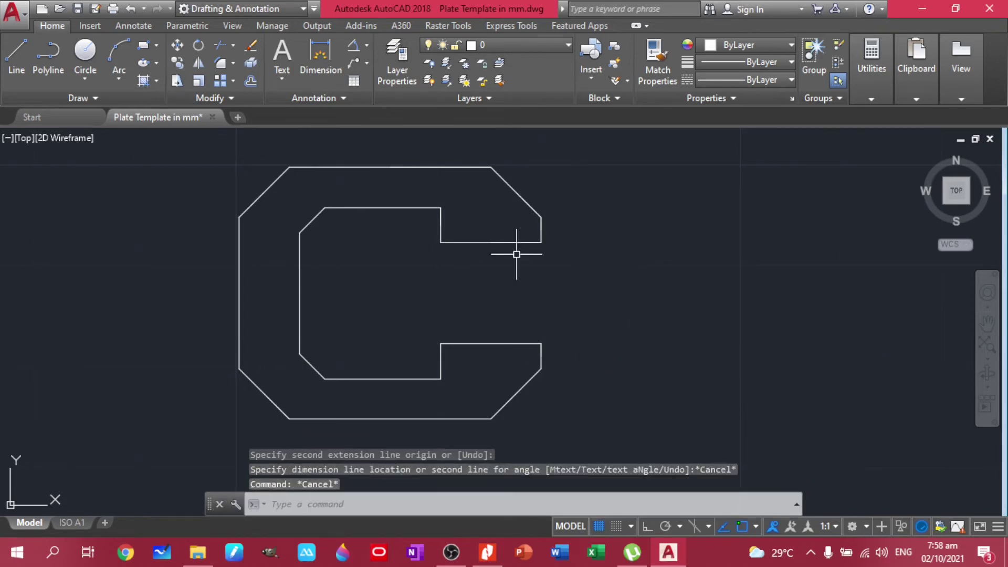
Dimension the height of the plate's right-hand opening, placing the dimension line outside the plate
{"action": "left_click", "coordinate": [320, 58]}
{"action": "left_click", "coordinate": [542, 243]}
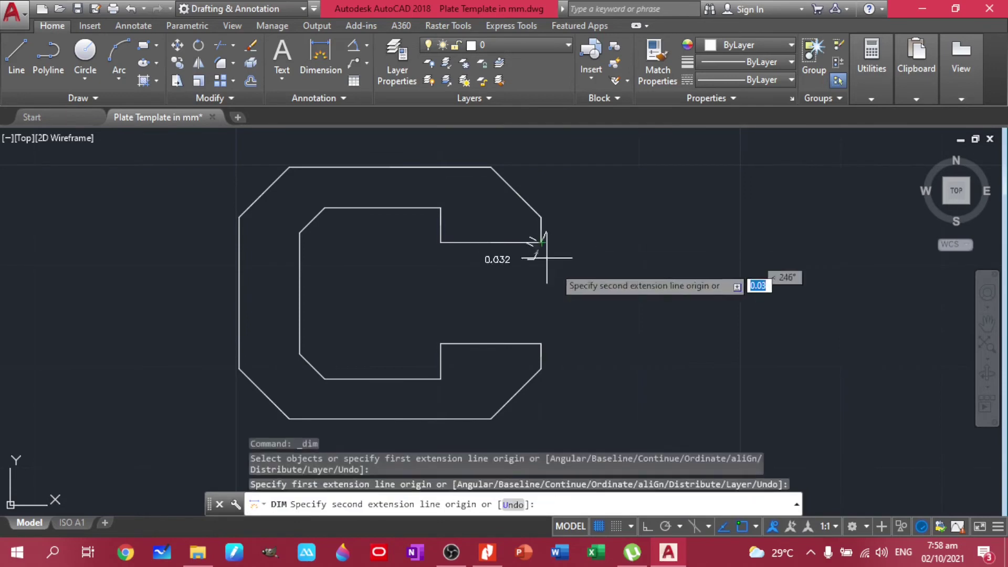
{"action": "left_click", "coordinate": [542, 344]}
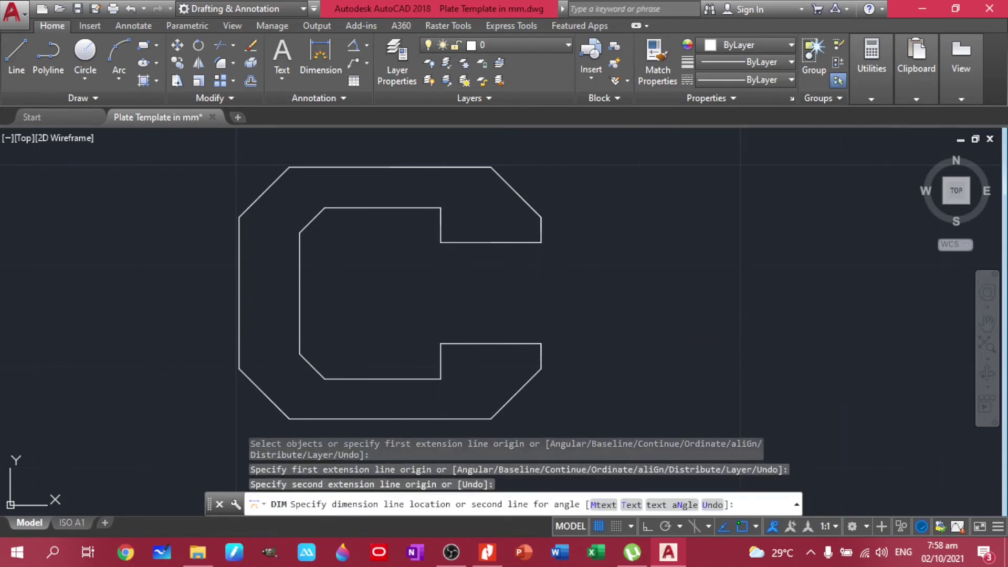
{"action": "left_click", "coordinate": [591, 367]}
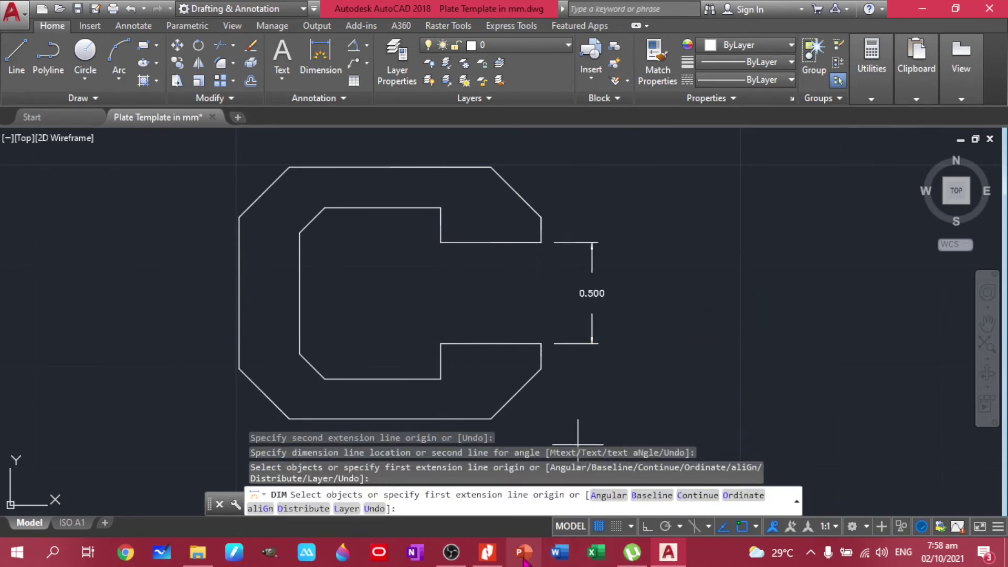
Following the PDF, dimension the vertical distance from the opening's lower edge to the plate's bottom edge with Ortho, aligned with the opening's dimension
{"action": "left_click", "coordinate": [497, 561]}
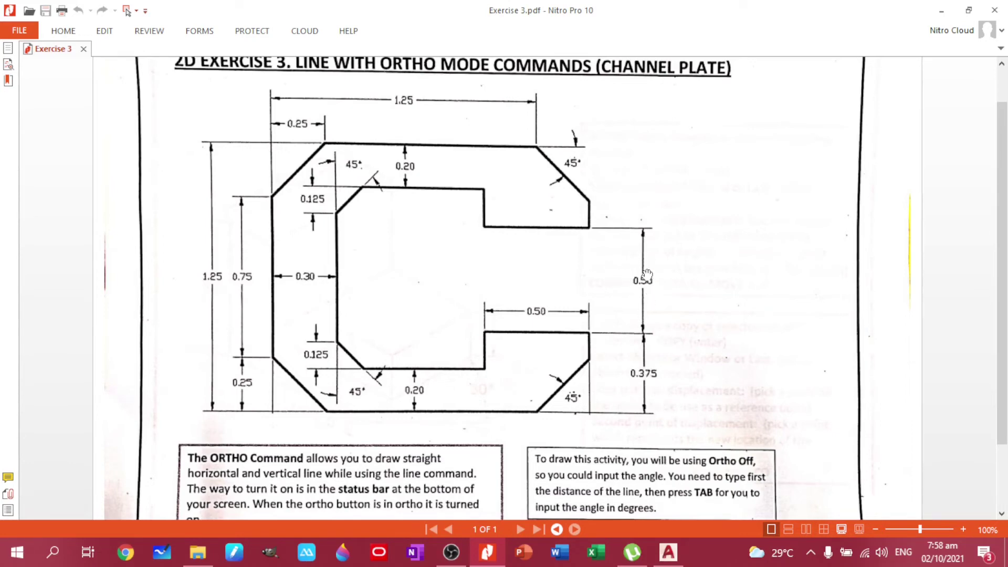
{"action": "left_click", "coordinate": [667, 554]}
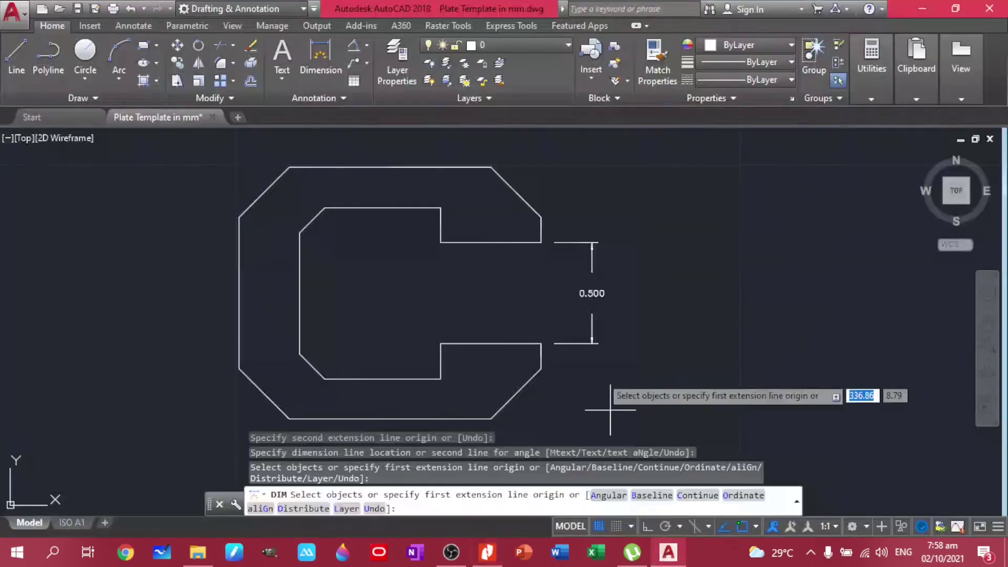
{"action": "left_click", "coordinate": [541, 344]}
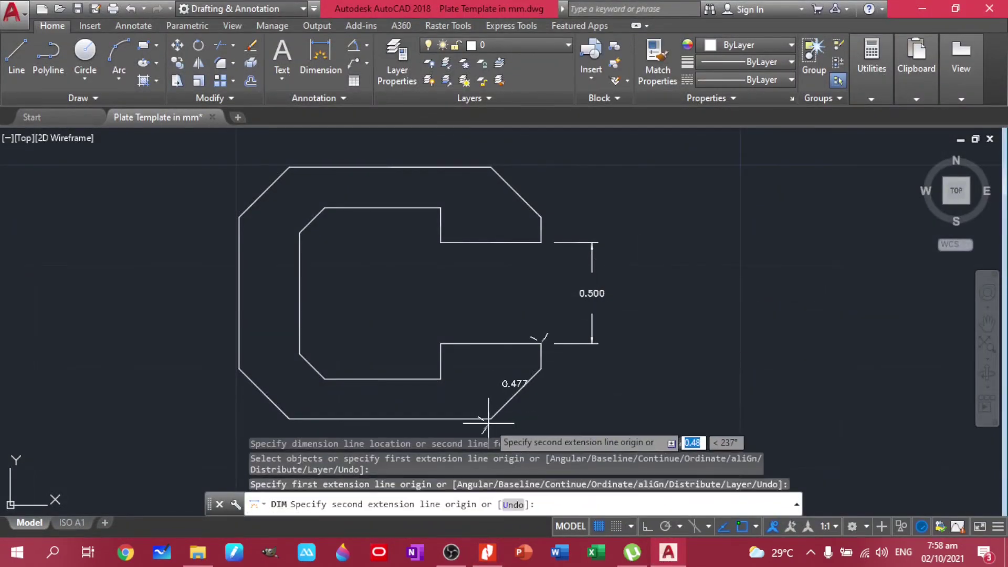
{"action": "left_click", "coordinate": [491, 419]}
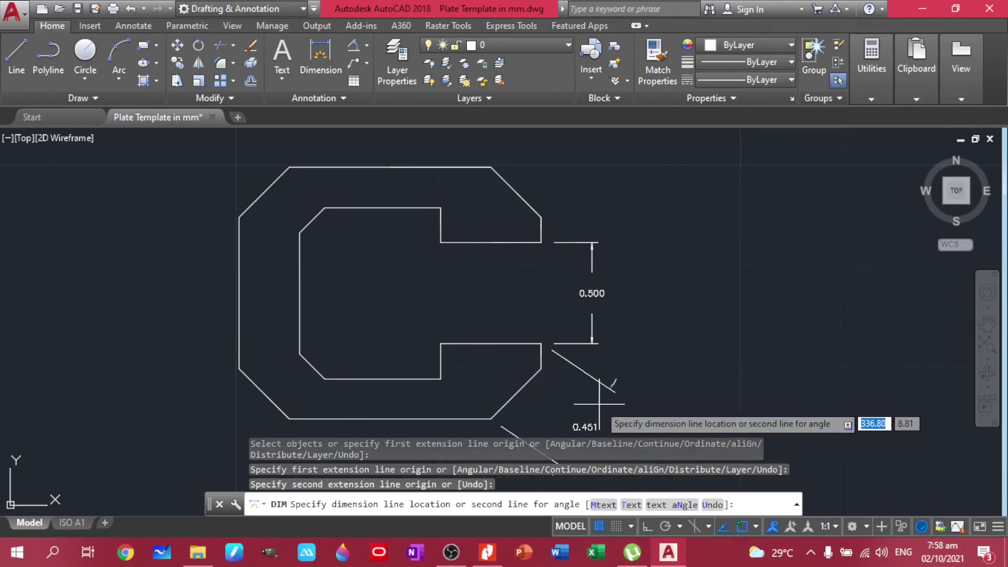
{"action": "left_click", "coordinate": [647, 527]}
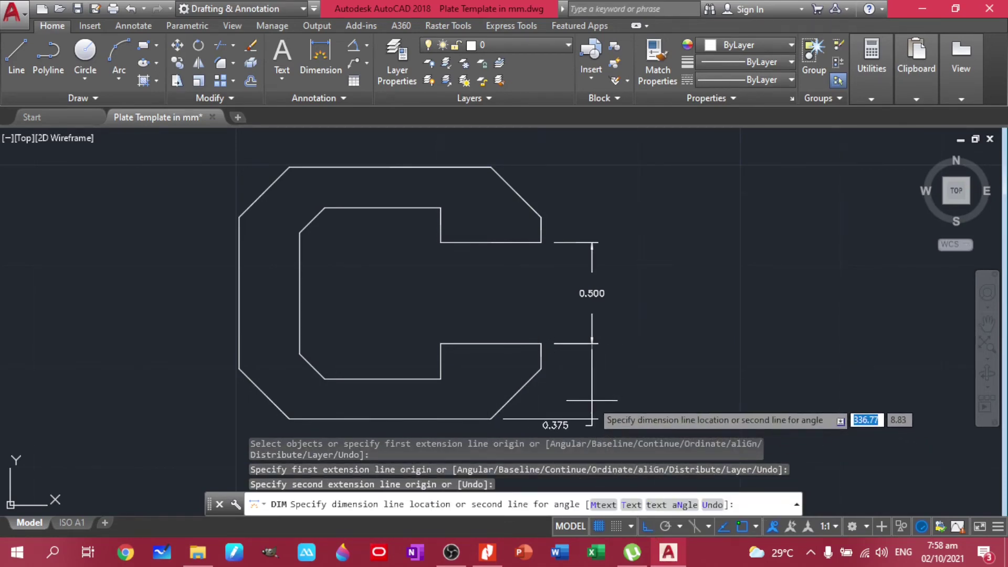
{"action": "left_click", "coordinate": [592, 400]}
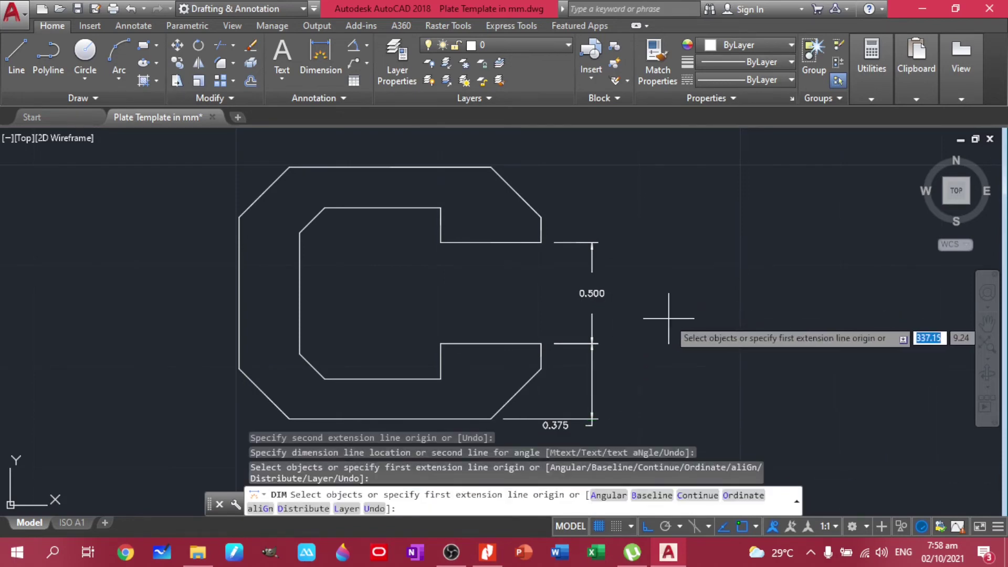
{"action": "key", "text": "Escape"}
Shorten the text of the opening's height dimension to 0.5
{"action": "scroll", "coordinate": [630, 295], "scroll_direction": "up", "scroll_amount": 4}
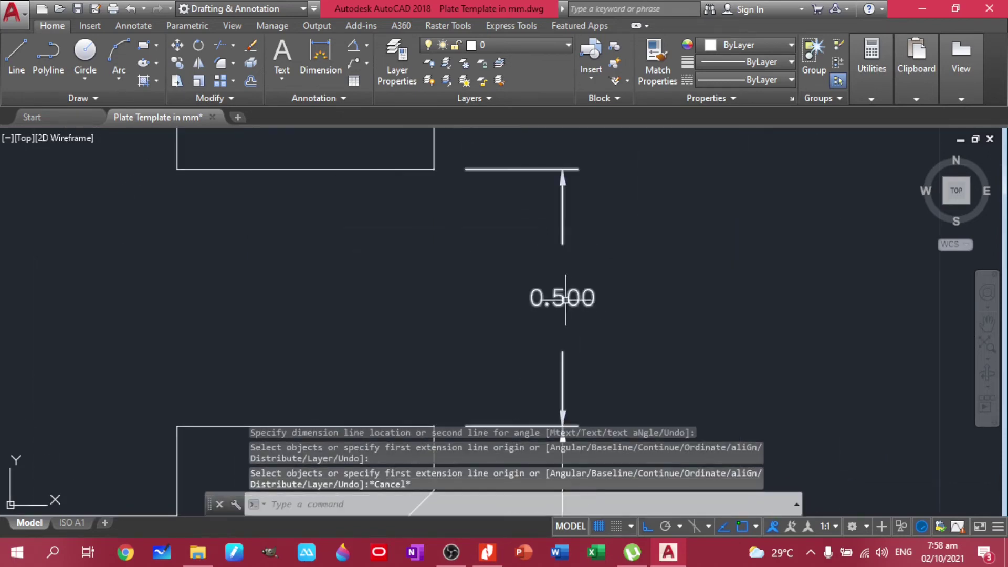
{"action": "left_click", "coordinate": [562, 297]}
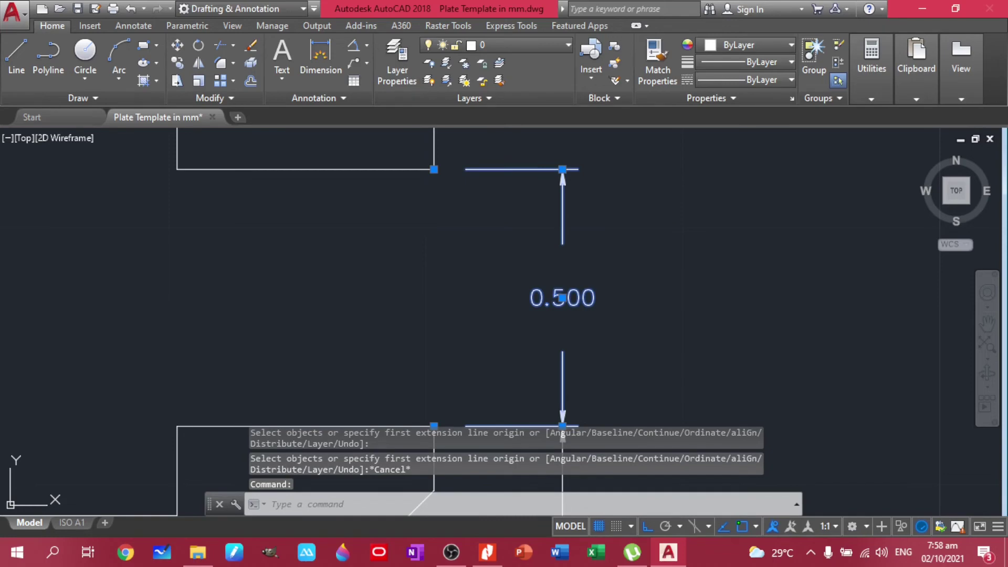
{"action": "double_click", "coordinate": [566, 300]}
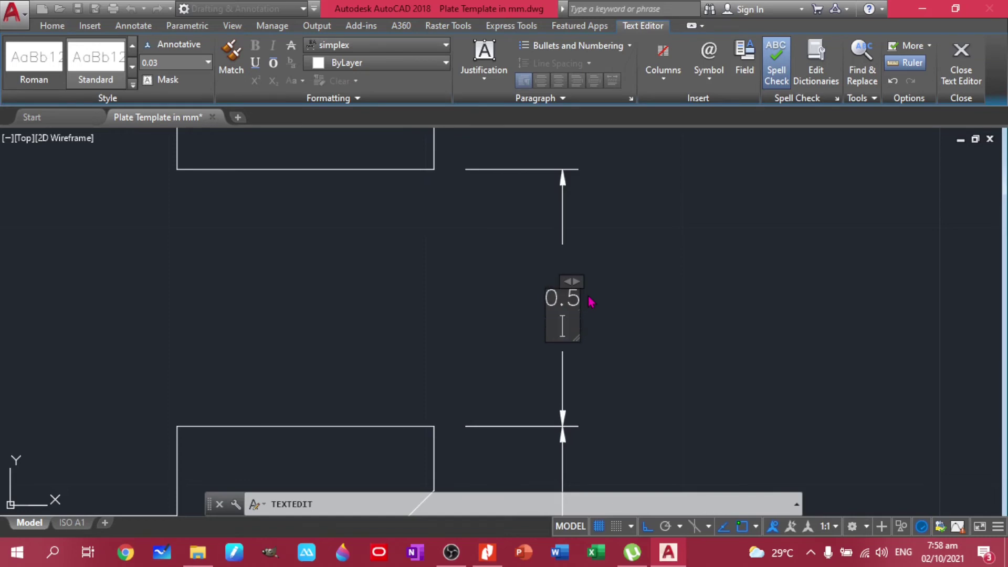
{"action": "left_click", "coordinate": [586, 308]}
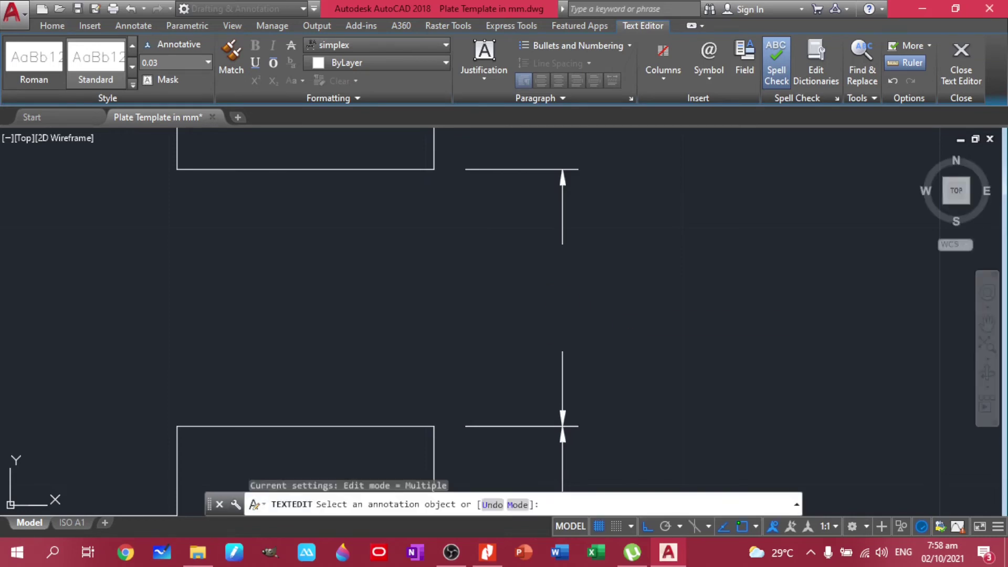
Compare the opening's height dimension with the PDF, set its text to 0.50, and finish text editing
{"action": "scroll", "coordinate": [635, 254], "scroll_direction": "down", "scroll_amount": 5}
{"action": "left_click", "coordinate": [491, 553]}
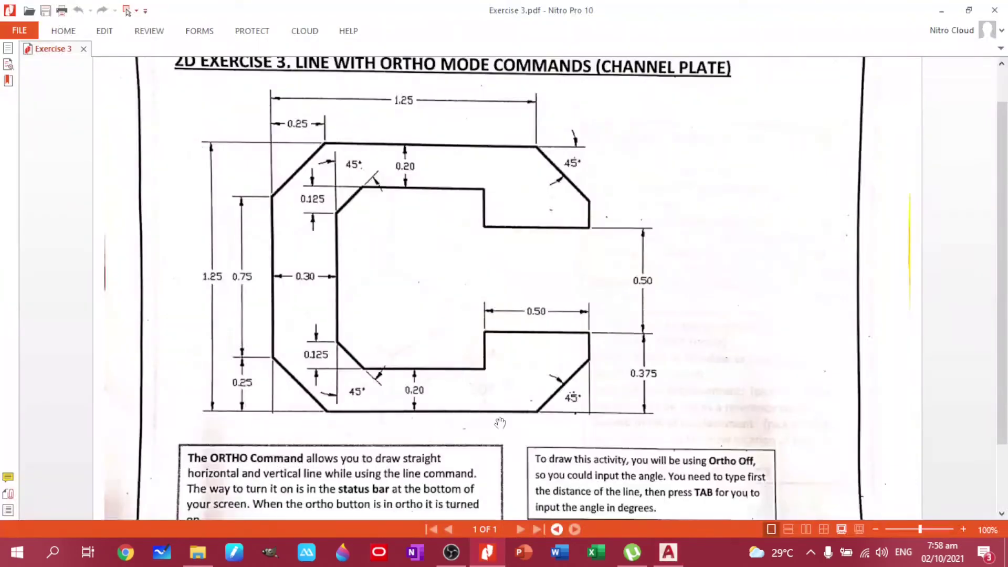
{"action": "left_click", "coordinate": [668, 553]}
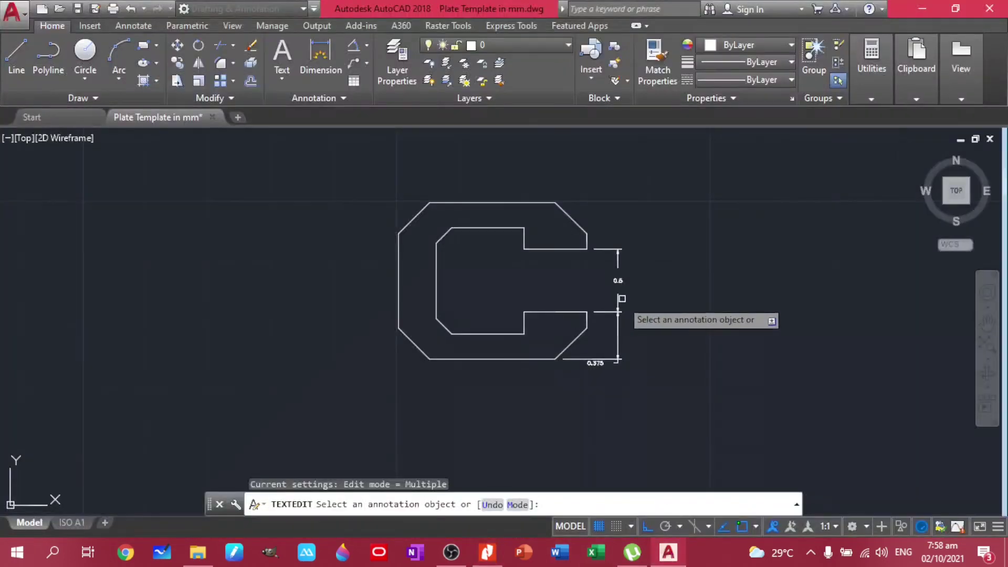
{"action": "scroll", "coordinate": [614, 297], "scroll_direction": "up", "scroll_amount": 5}
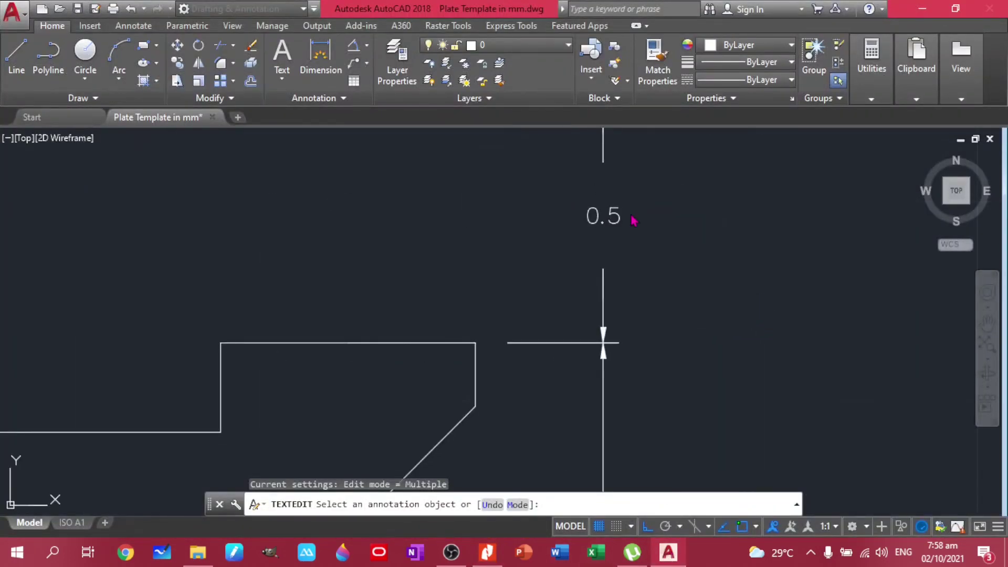
{"action": "left_click", "coordinate": [613, 215]}
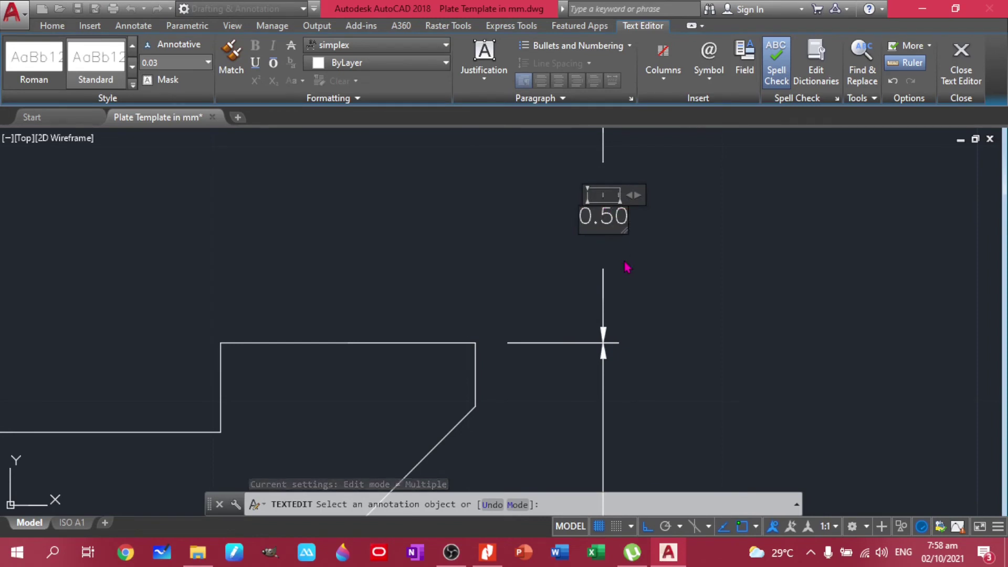
{"action": "left_click", "coordinate": [754, 204]}
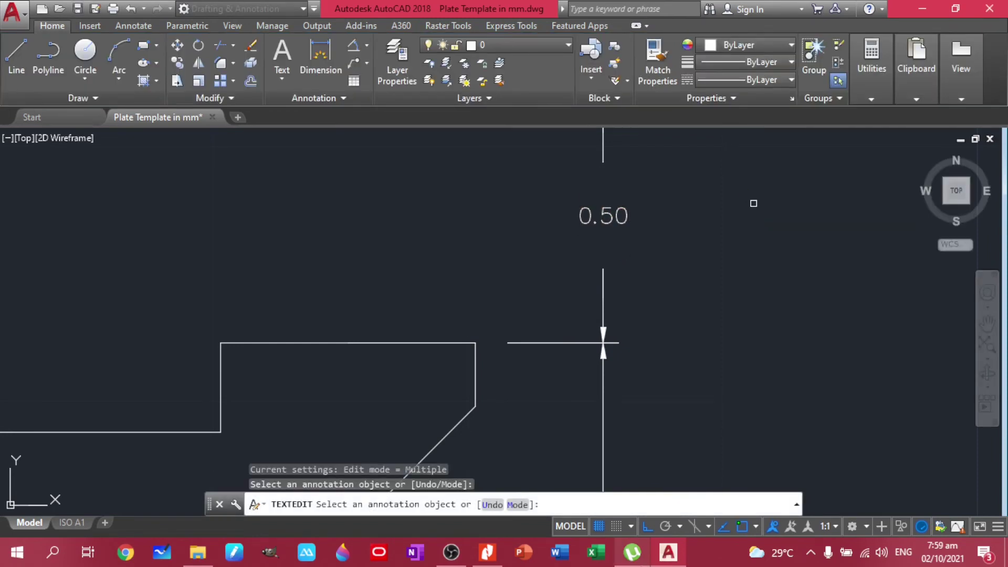
{"action": "scroll", "coordinate": [619, 412], "scroll_direction": "down", "scroll_amount": 5}
{"action": "scroll", "coordinate": [533, 399], "scroll_direction": "up", "scroll_amount": 5}
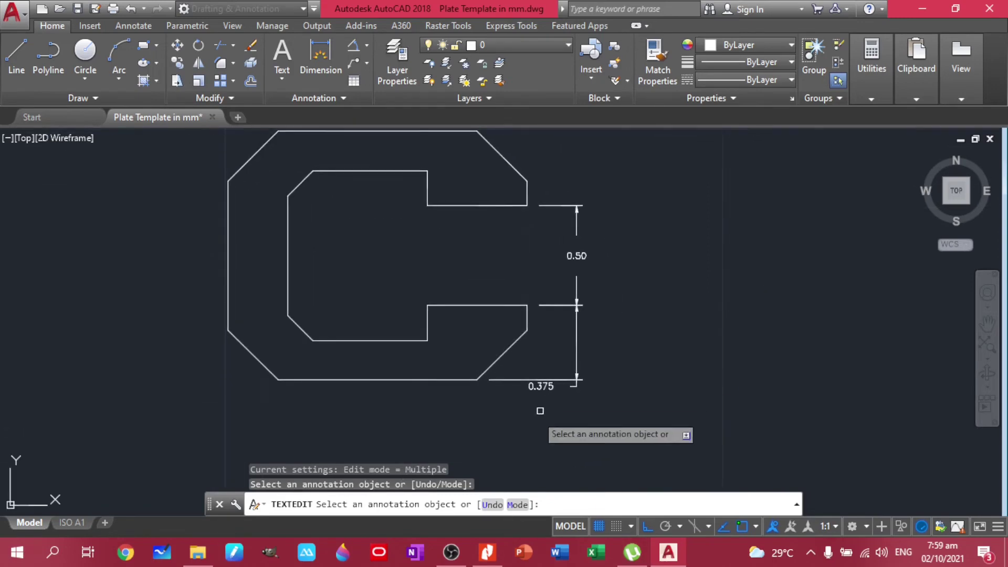
{"action": "scroll", "coordinate": [622, 376], "scroll_direction": "down", "scroll_amount": 3}
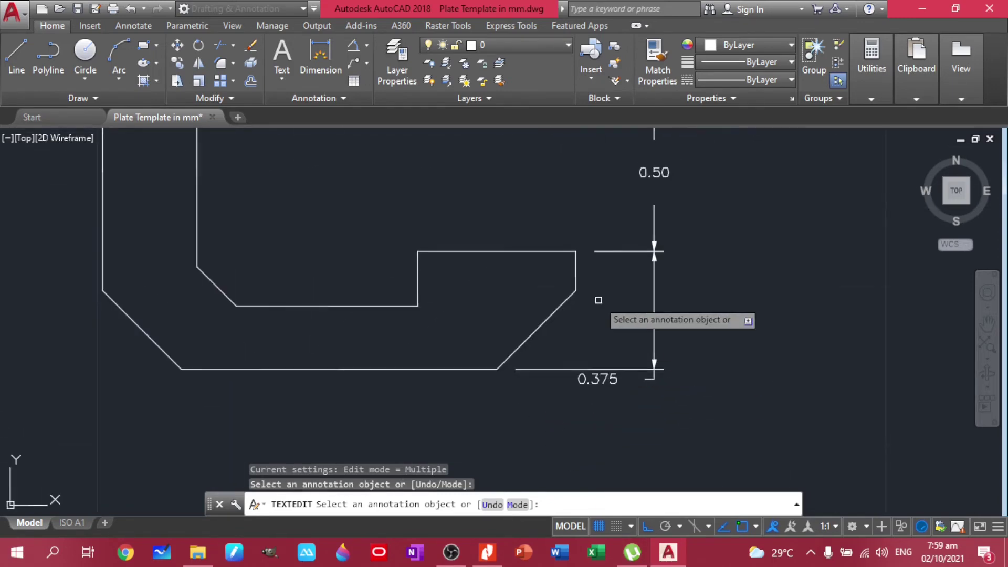
{"action": "middle_click_drag", "start_coordinate": [597, 298], "coordinate": [612, 321]}
{"action": "scroll", "coordinate": [593, 313], "scroll_direction": "down", "scroll_amount": 2}
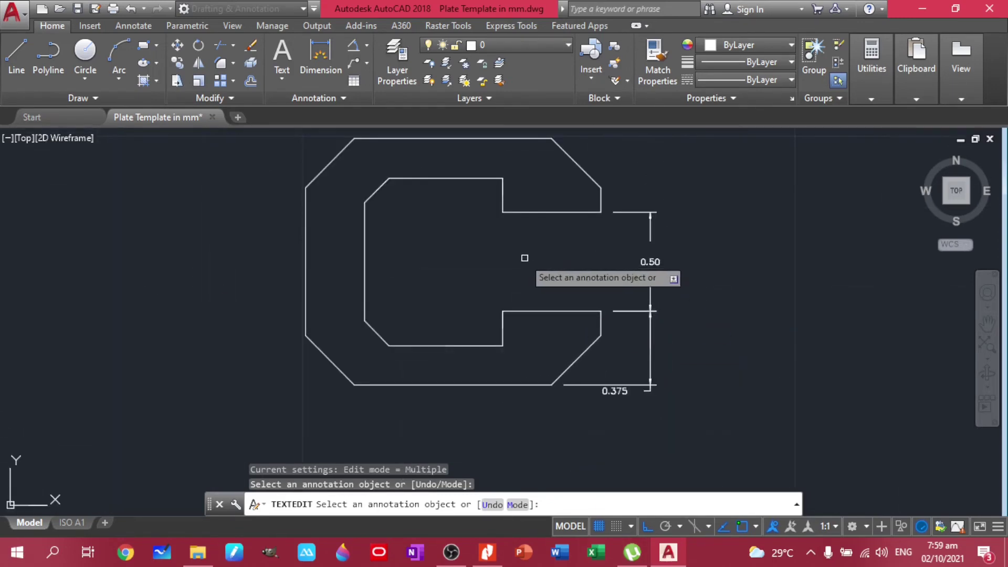
{"action": "key", "text": "Escape"}
Dimension the horizontal distance from the plate's left edge to the start of the upper-right chamfer, placing it above the plate
{"action": "left_click", "coordinate": [320, 55]}
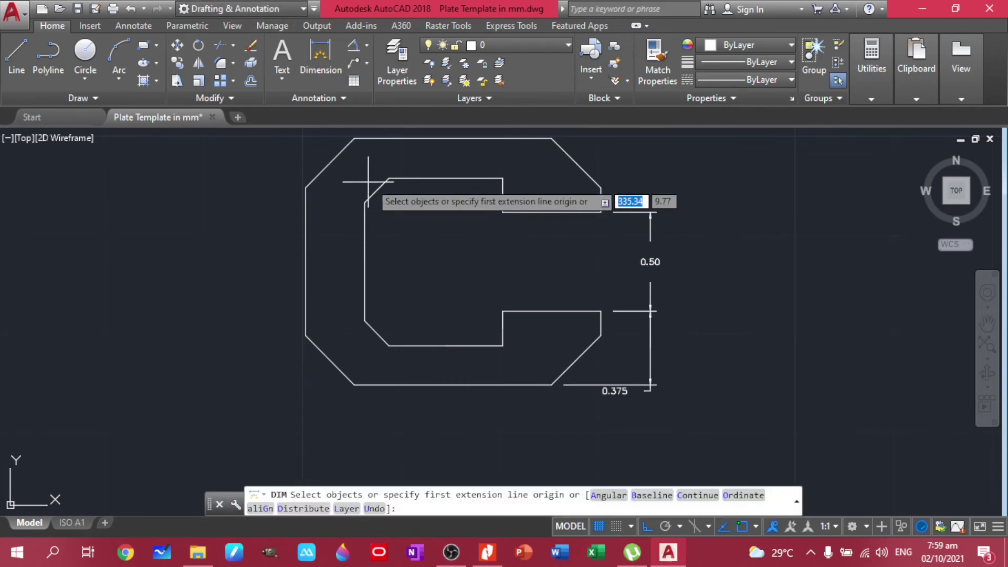
{"action": "middle_click_drag", "start_coordinate": [393, 191], "coordinate": [440, 238]}
{"action": "key", "text": "Return"}
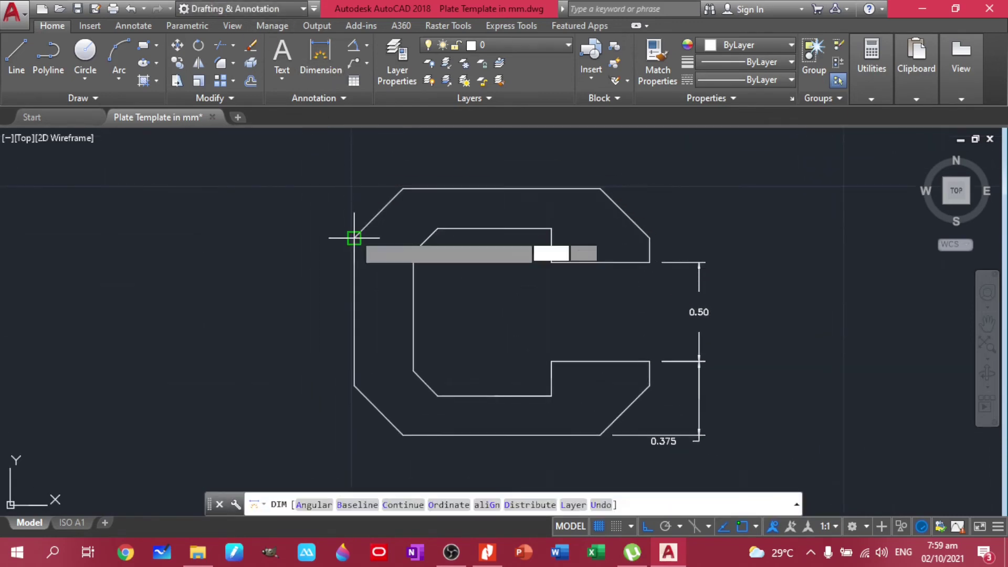
{"action": "left_click", "coordinate": [354, 238]}
{"action": "left_click", "coordinate": [600, 188]}
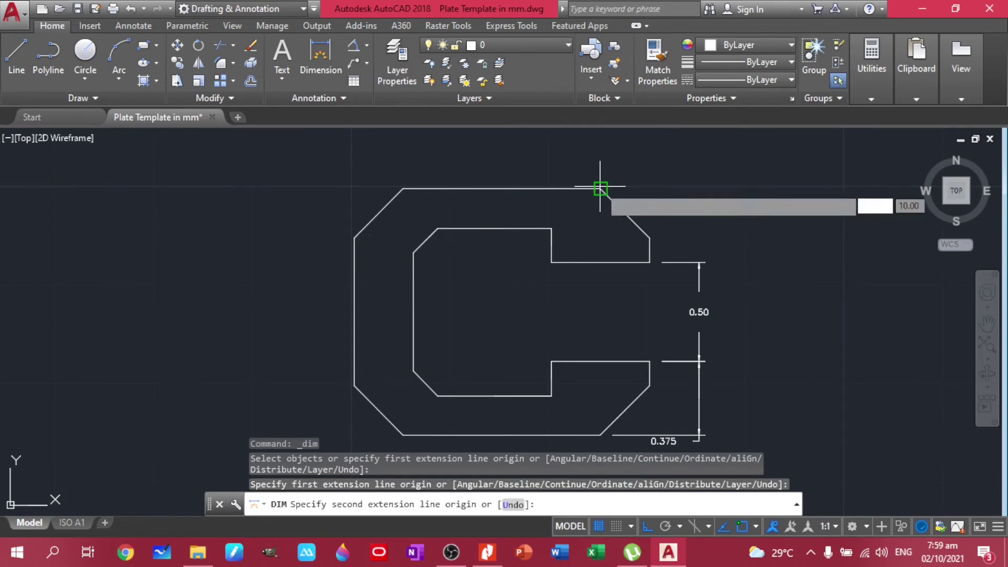
{"action": "left_click", "coordinate": [600, 137]}
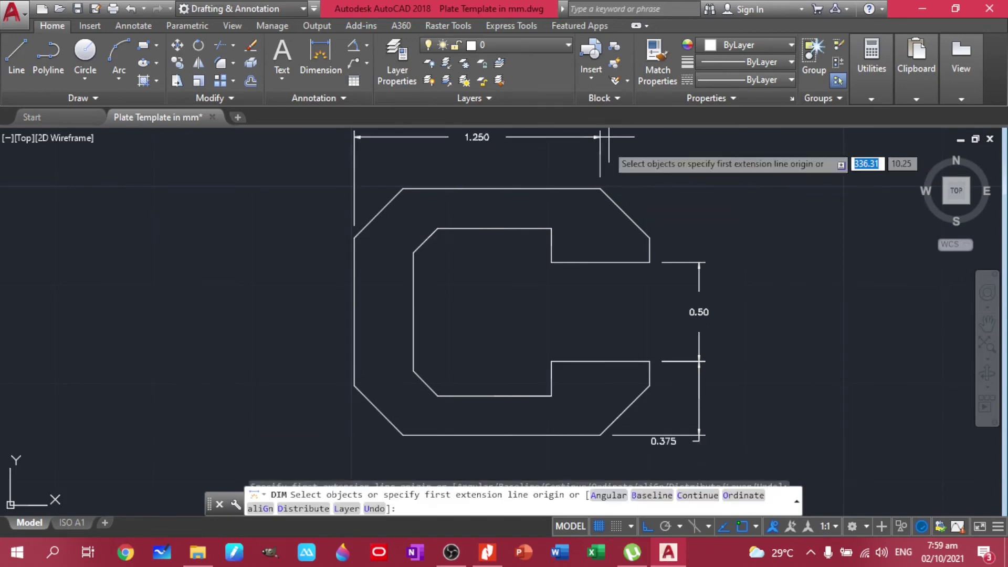
{"action": "key", "text": "Return"}
{"action": "middle_click_drag", "start_coordinate": [489, 139], "coordinate": [484, 207]}
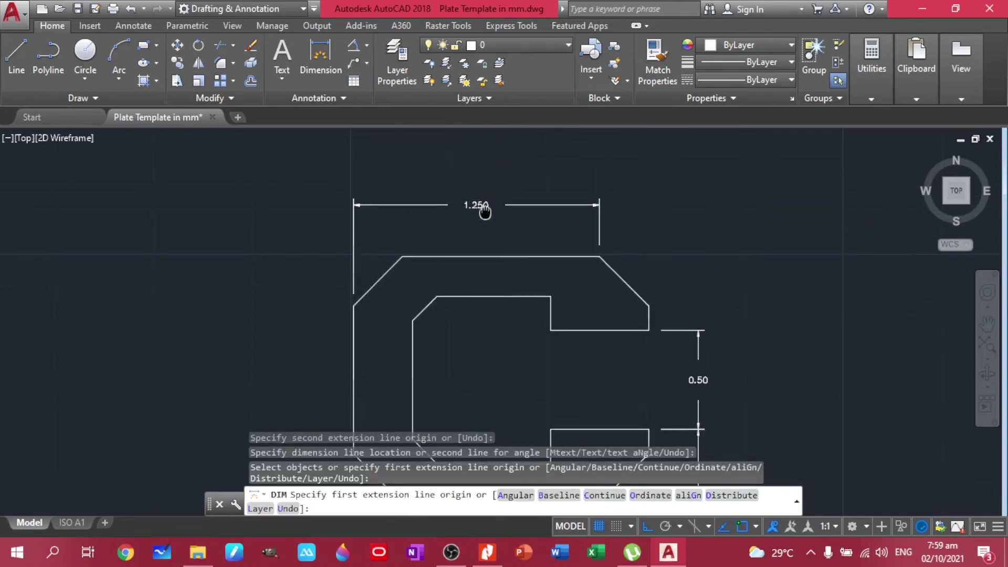
{"action": "type", "text": "b"}
{"action": "key", "text": "Return"}
{"action": "key", "text": "Escape"}
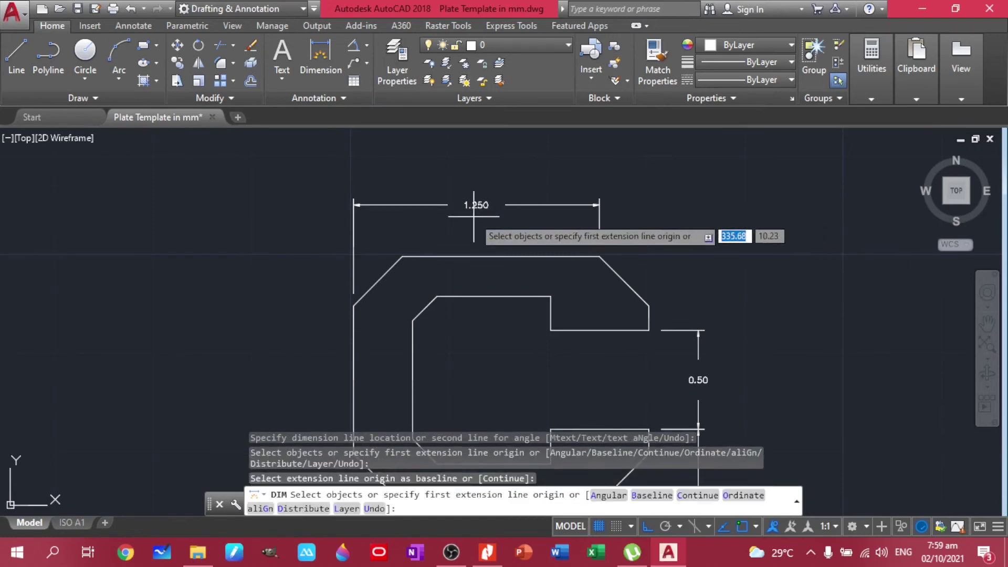
Dimension the plate's overall height between its top and bottom left chamfer corners, placing it well outside the left edge
{"action": "key", "text": "Return"}
{"action": "left_click", "coordinate": [403, 257]}
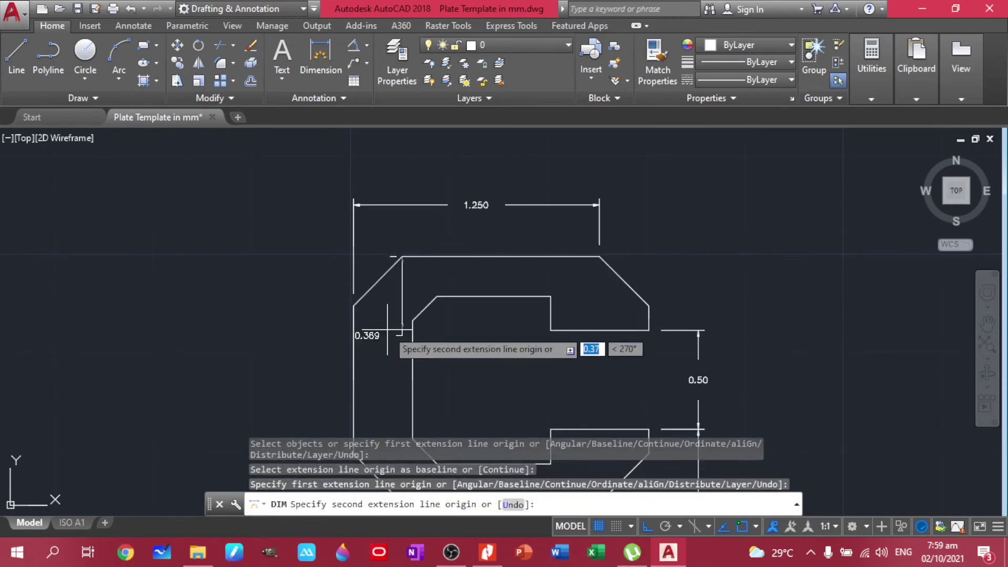
{"action": "middle_click_drag", "start_coordinate": [390, 329], "coordinate": [434, 139]}
{"action": "left_click", "coordinate": [447, 314]}
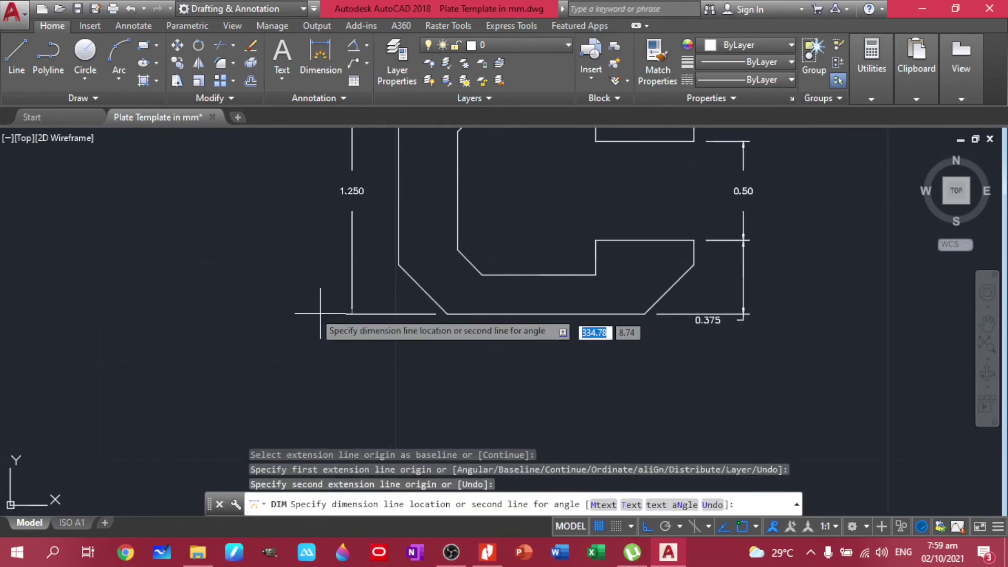
{"action": "left_click", "coordinate": [283, 310]}
Dimension the plate's straight left edge between the two chamfers, placing it between the overall height dimension and the plate
{"action": "scroll", "coordinate": [415, 271], "scroll_direction": "down", "scroll_amount": 2}
{"action": "middle_click_drag", "start_coordinate": [421, 260], "coordinate": [423, 297]}
{"action": "key", "text": "Return"}
{"action": "left_click", "coordinate": [407, 208]}
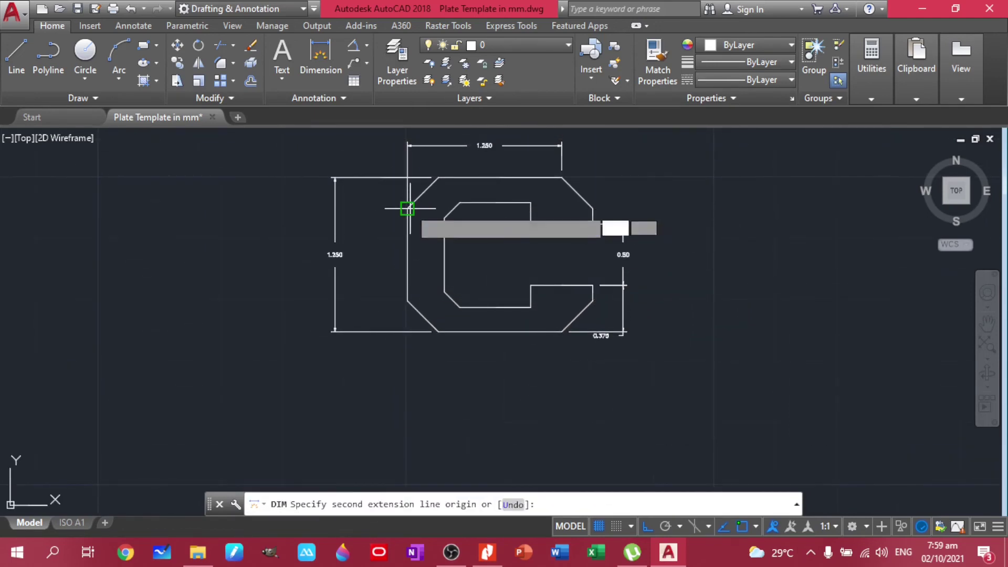
{"action": "left_click", "coordinate": [407, 301]}
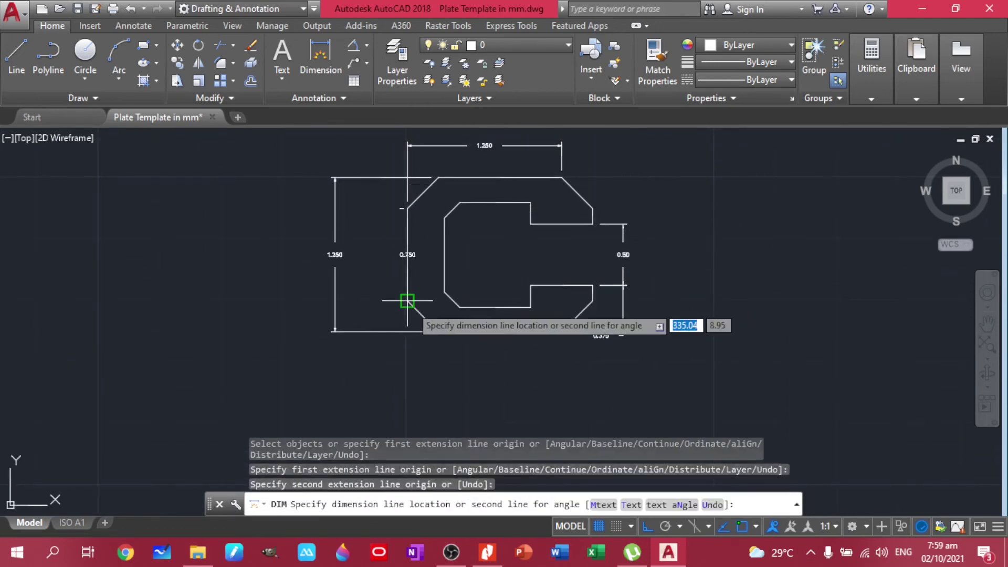
{"action": "left_click", "coordinate": [370, 300]}
Dimension the vertical height of the plate's outer lower-left chamfer, aligning it below the straight left edge's dimension
{"action": "left_click", "coordinate": [408, 301]}
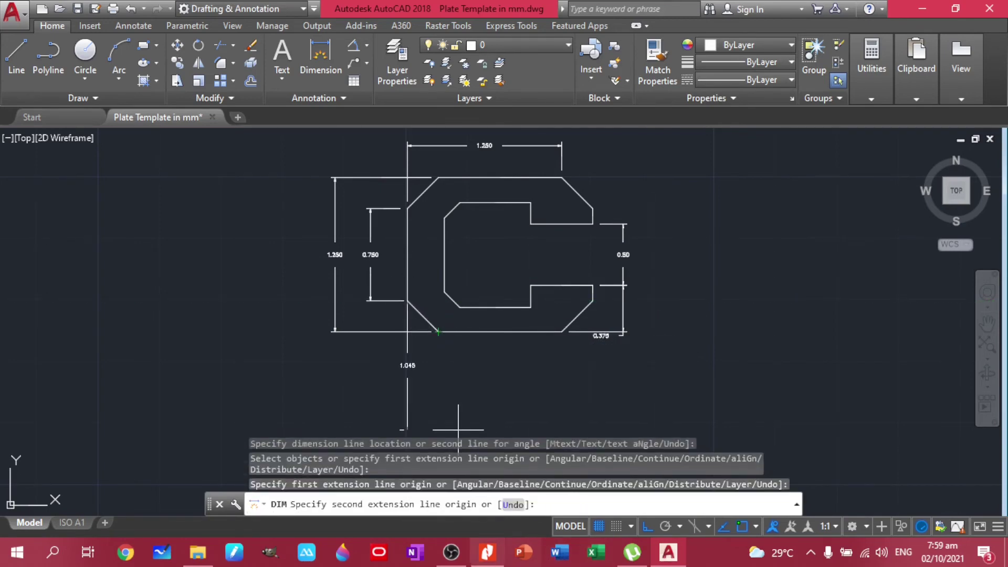
{"action": "left_click", "coordinate": [491, 560]}
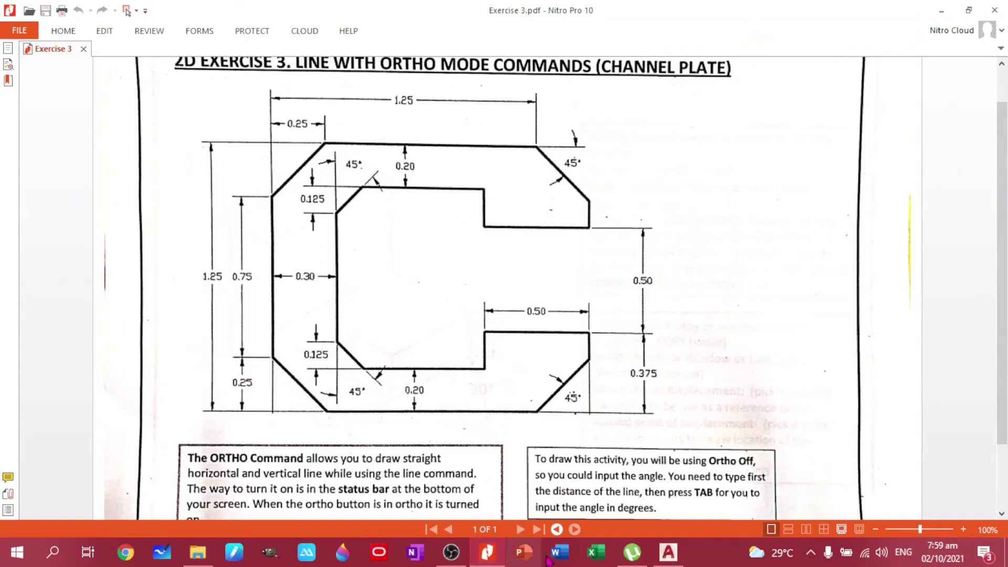
{"action": "left_click", "coordinate": [663, 560]}
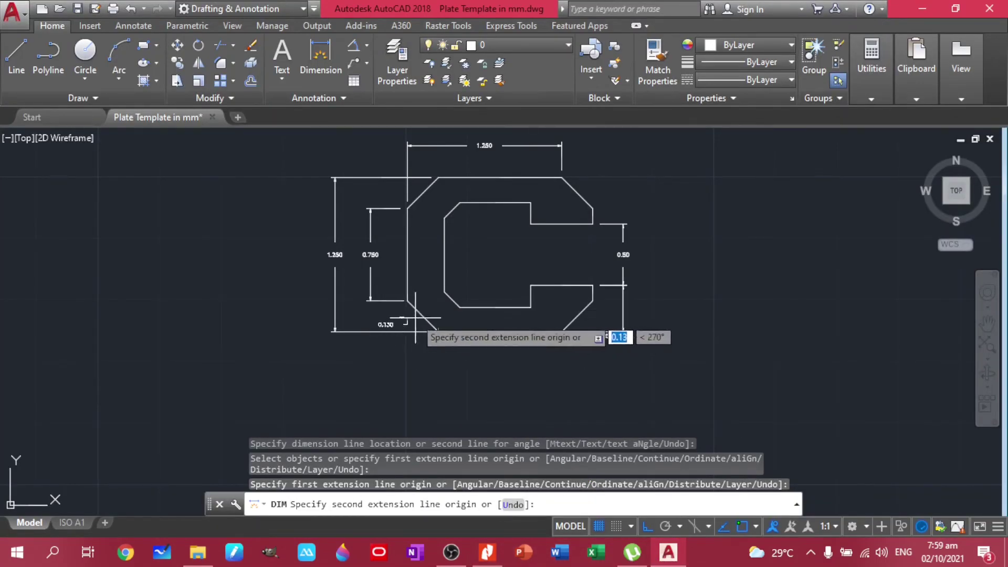
{"action": "left_click", "coordinate": [438, 332]}
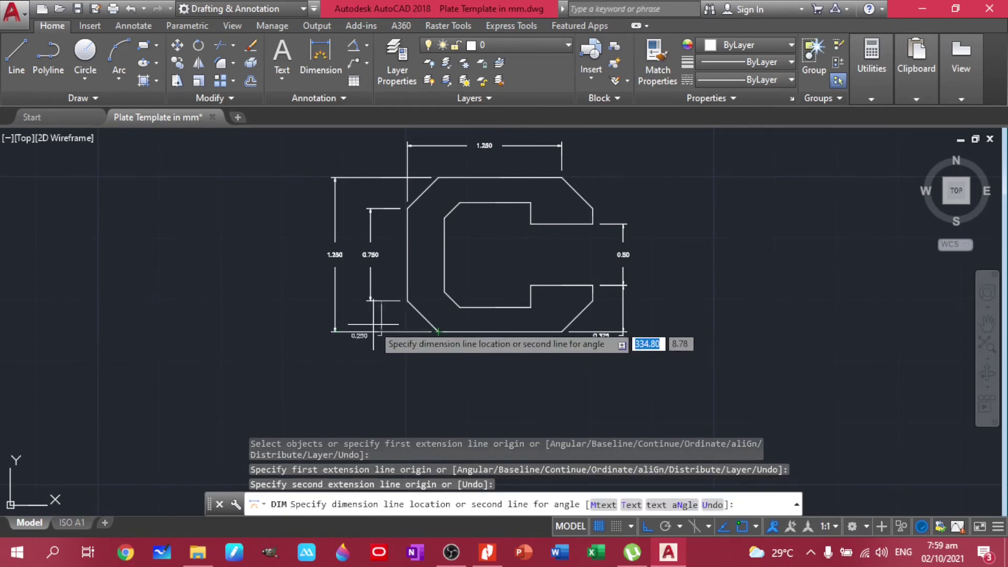
{"action": "scroll", "coordinate": [369, 323], "scroll_direction": "up", "scroll_amount": 6}
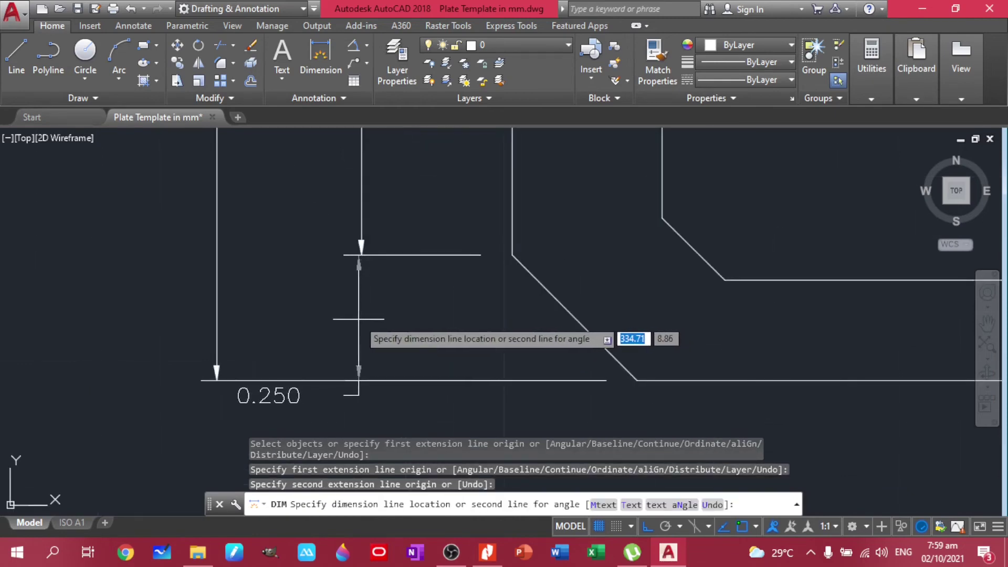
{"action": "left_click", "coordinate": [360, 256]}
Check the PDF and dimension the horizontal thickness of the left wall between the midpoints of its outer and inner edges
{"action": "scroll", "coordinate": [480, 341], "scroll_direction": "down", "scroll_amount": 5}
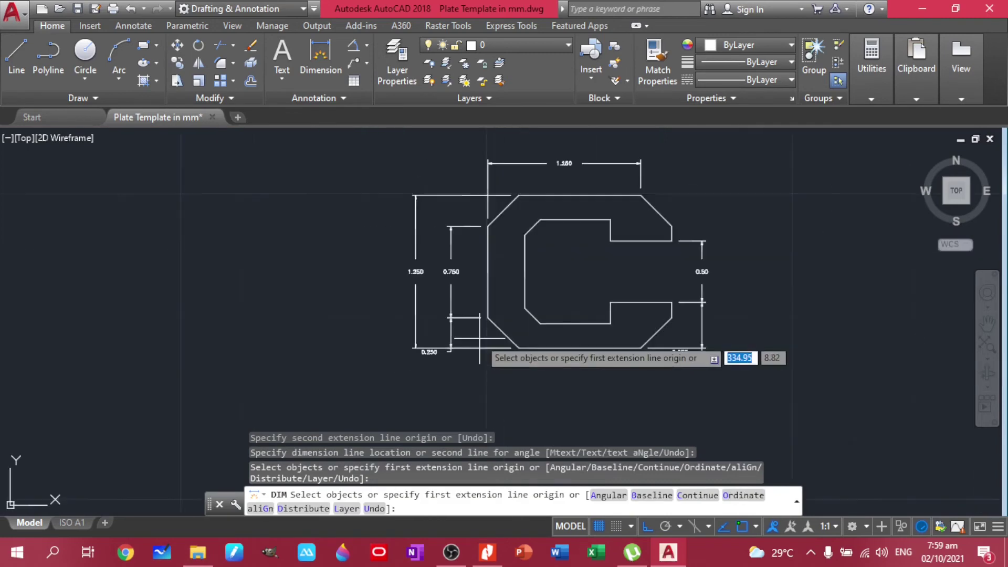
{"action": "middle_click_drag", "start_coordinate": [479, 339], "coordinate": [369, 380]}
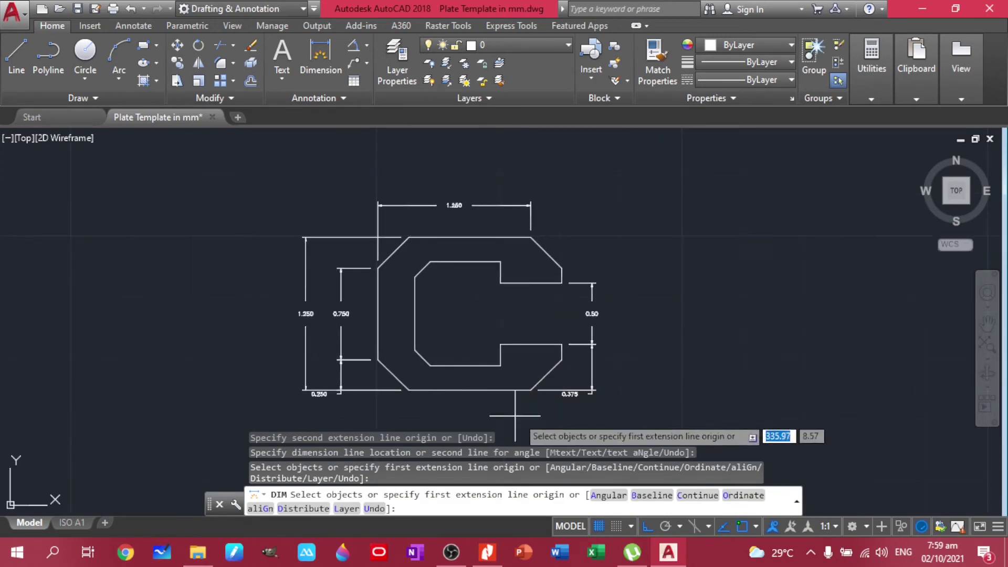
{"action": "left_click", "coordinate": [487, 552]}
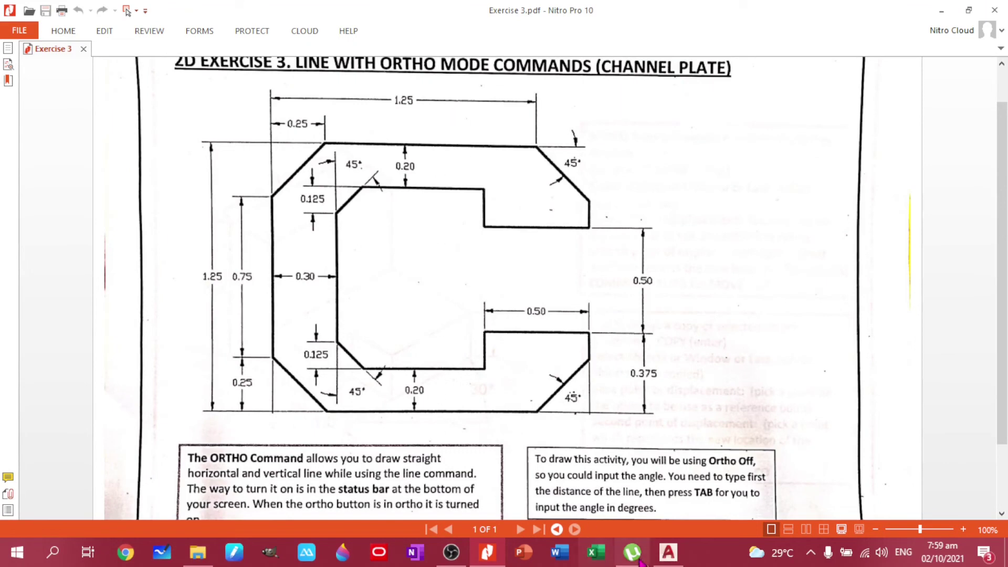
{"action": "left_click", "coordinate": [667, 552]}
{"action": "scroll", "coordinate": [378, 326], "scroll_direction": "up", "scroll_amount": 4}
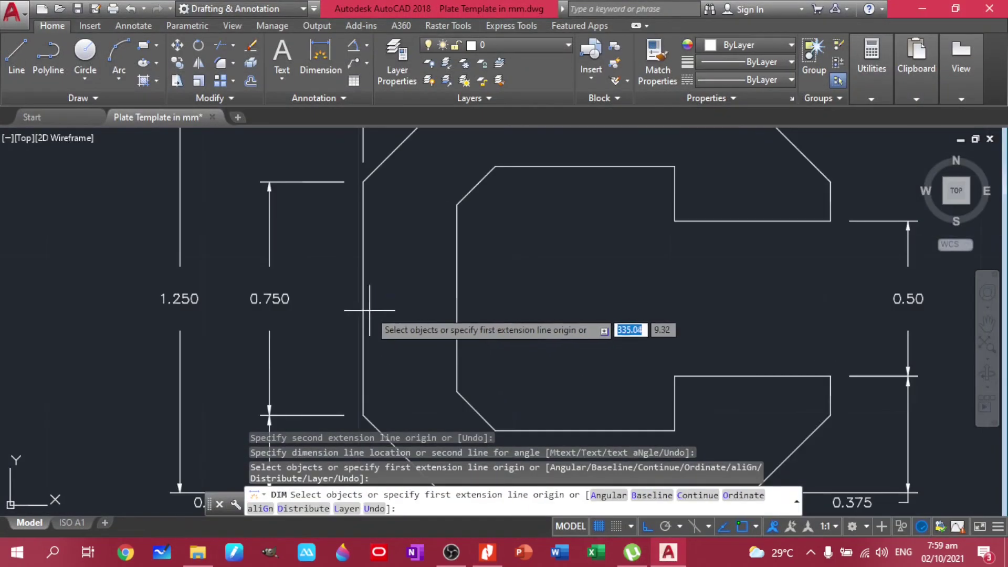
{"action": "left_click", "coordinate": [362, 298]}
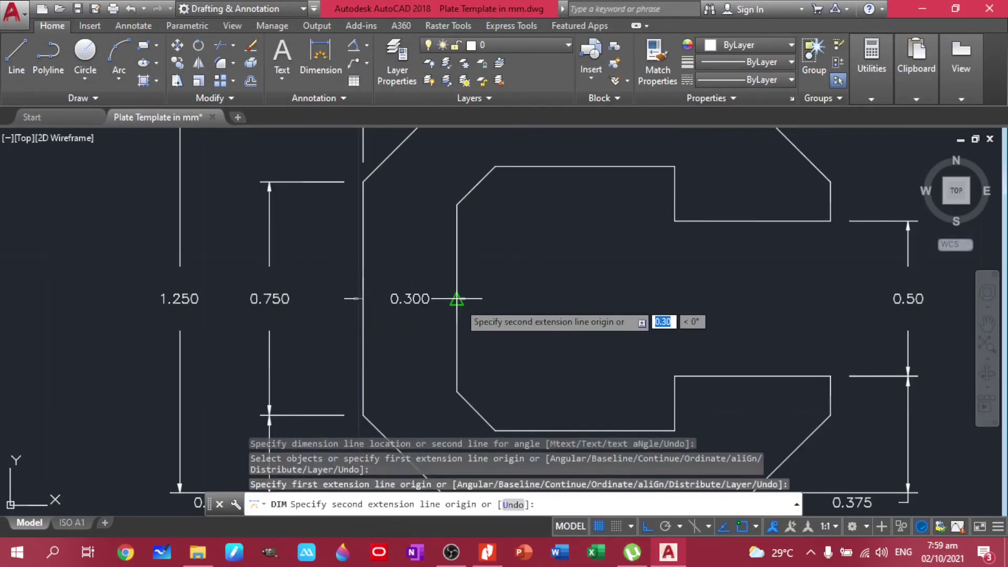
{"action": "left_click", "coordinate": [457, 300]}
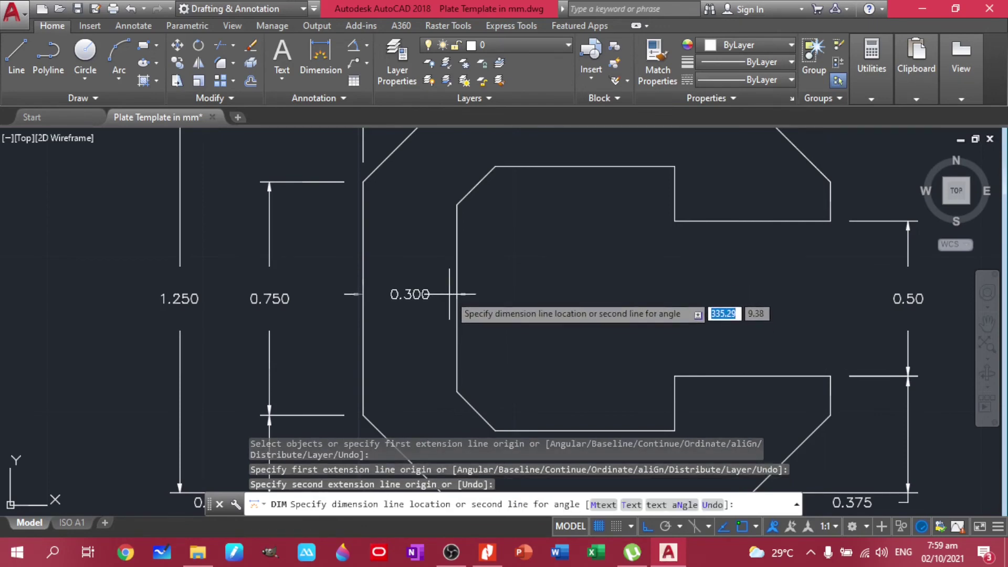
{"action": "left_click", "coordinate": [457, 297]}
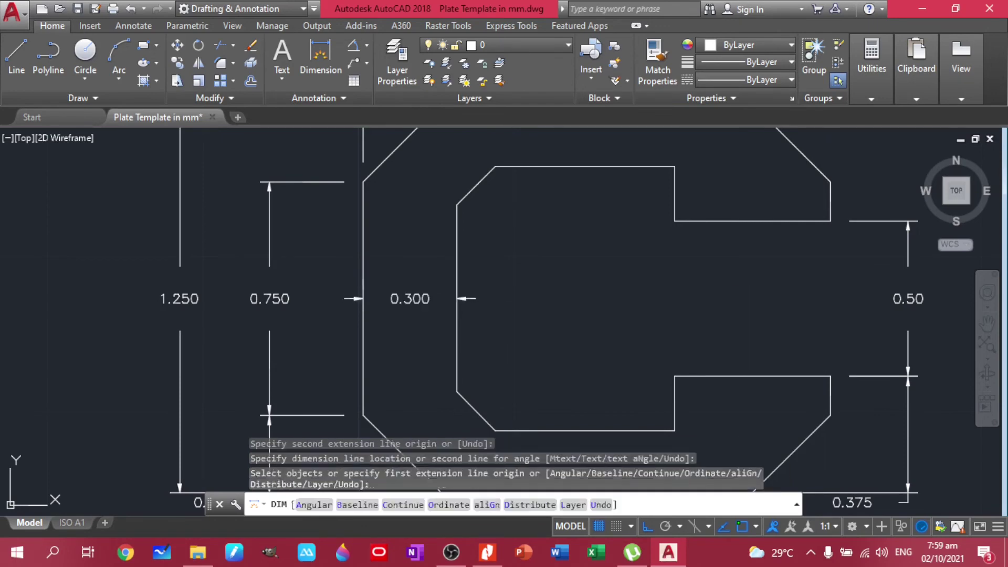
Dimension the vertical thickness of the upper arm between the plate's outer top edge and the inner top edge
{"action": "scroll", "coordinate": [491, 493], "scroll_direction": "down", "scroll_amount": 2}
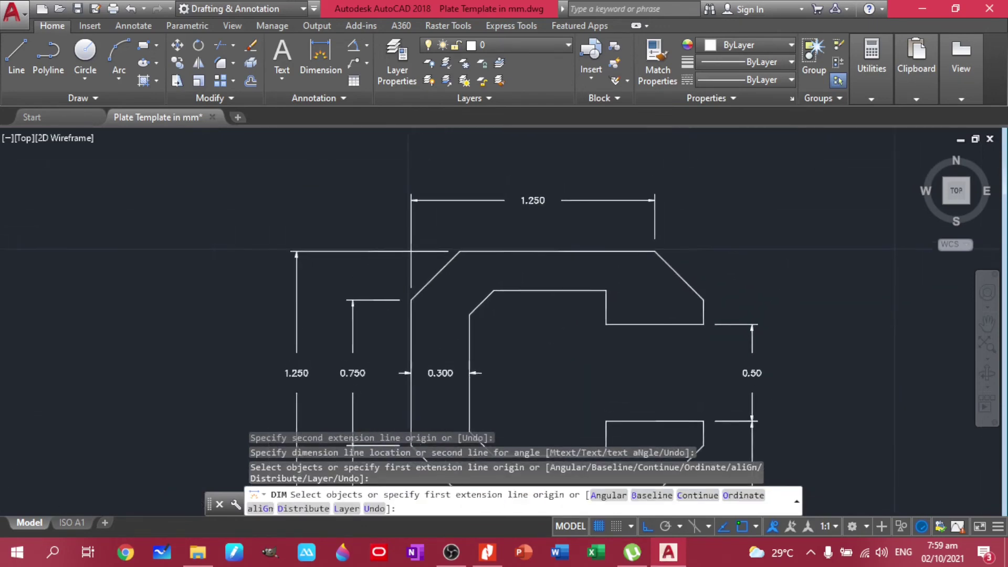
{"action": "left_click", "coordinate": [558, 251]}
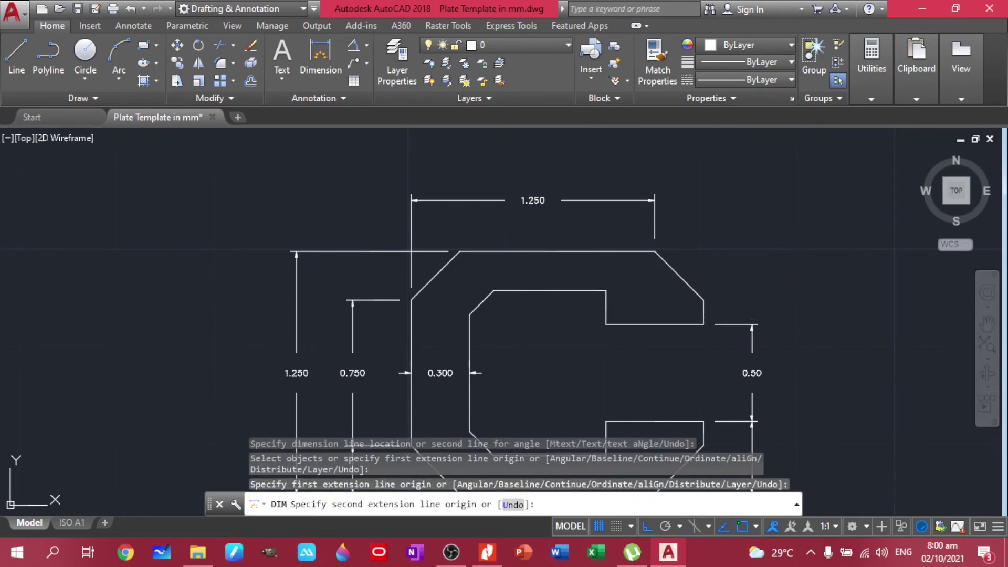
{"action": "left_click", "coordinate": [549, 292]}
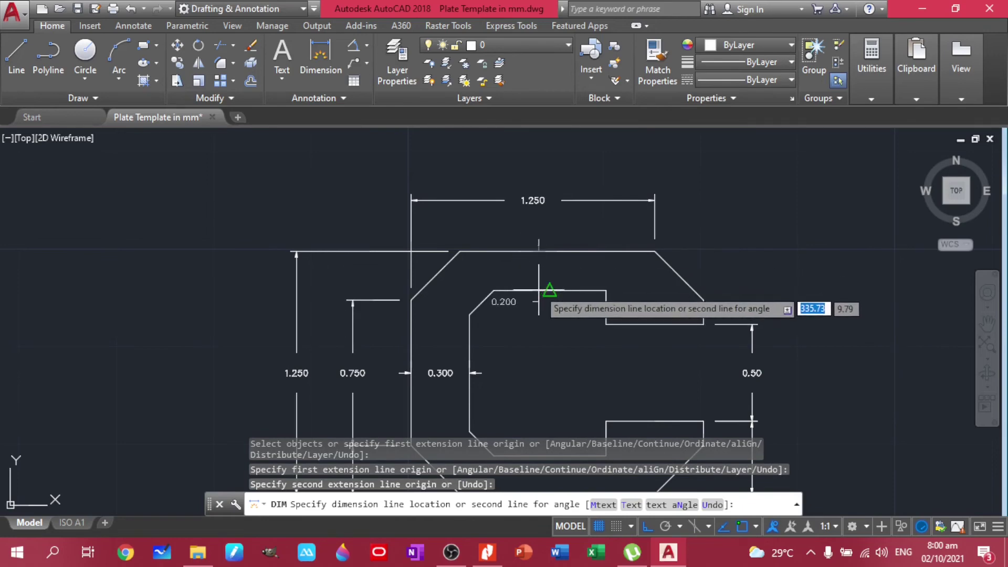
{"action": "left_click", "coordinate": [552, 338]}
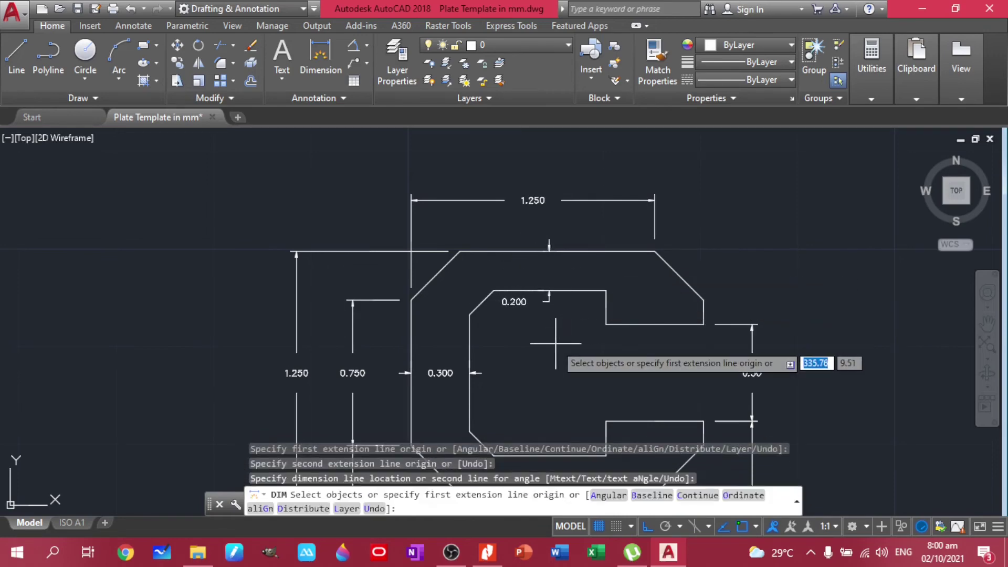
Check the PDF and dimension the vertical thickness of the lower arm between its inner edge and the plate's bottom edge
{"action": "middle_click_drag", "start_coordinate": [540, 463], "coordinate": [519, 361]}
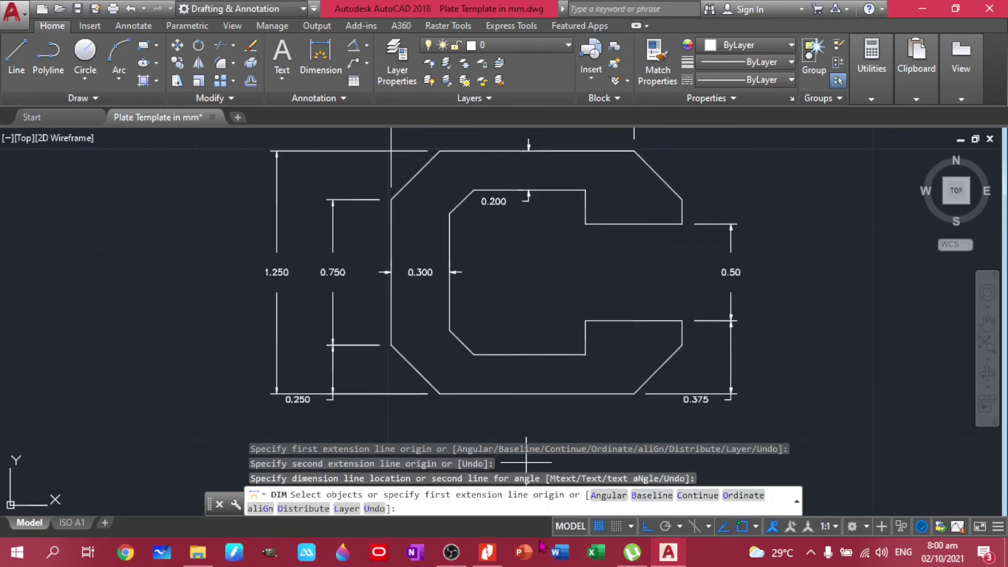
{"action": "left_click", "coordinate": [478, 556]}
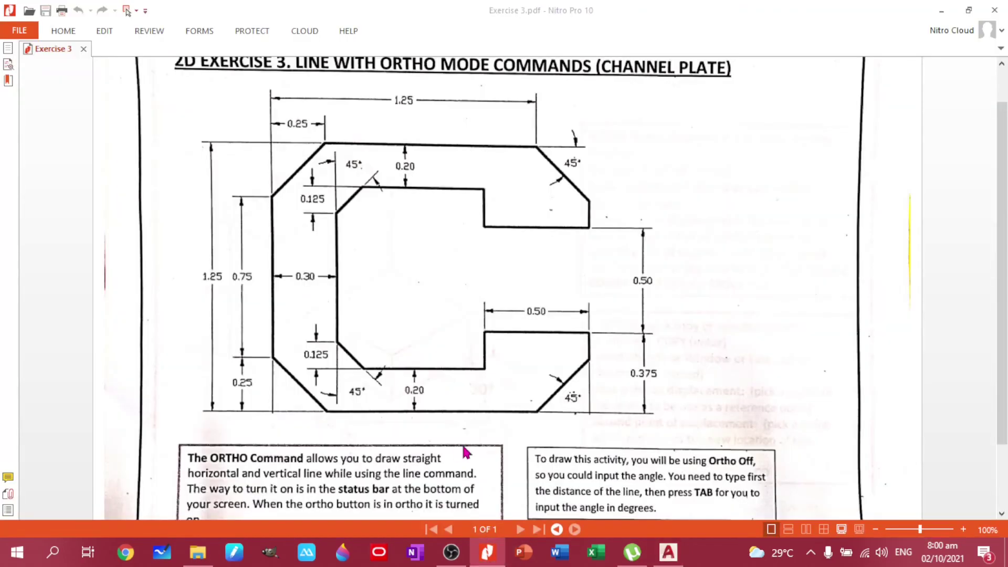
{"action": "right_click", "coordinate": [488, 552]}
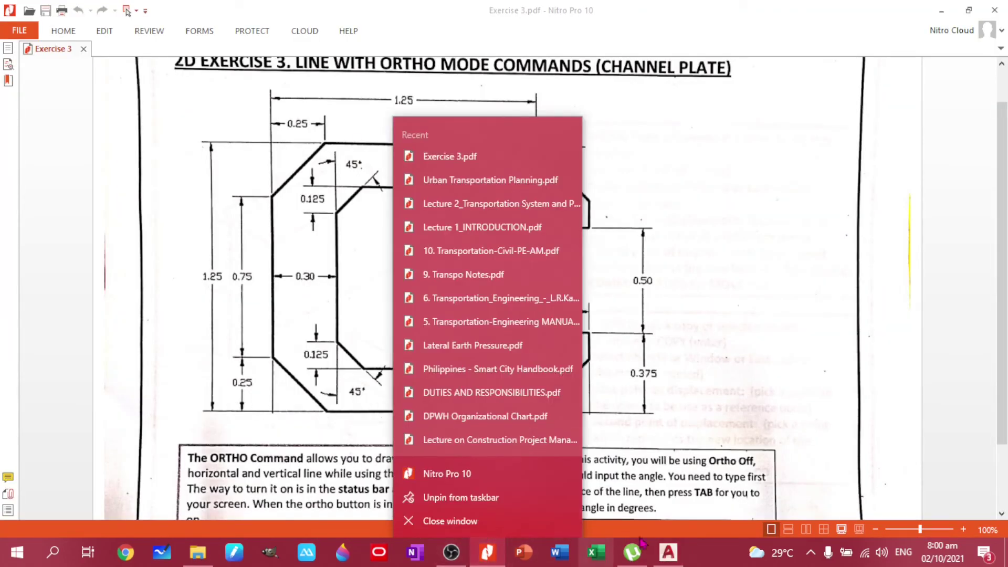
{"action": "left_click", "coordinate": [668, 552]}
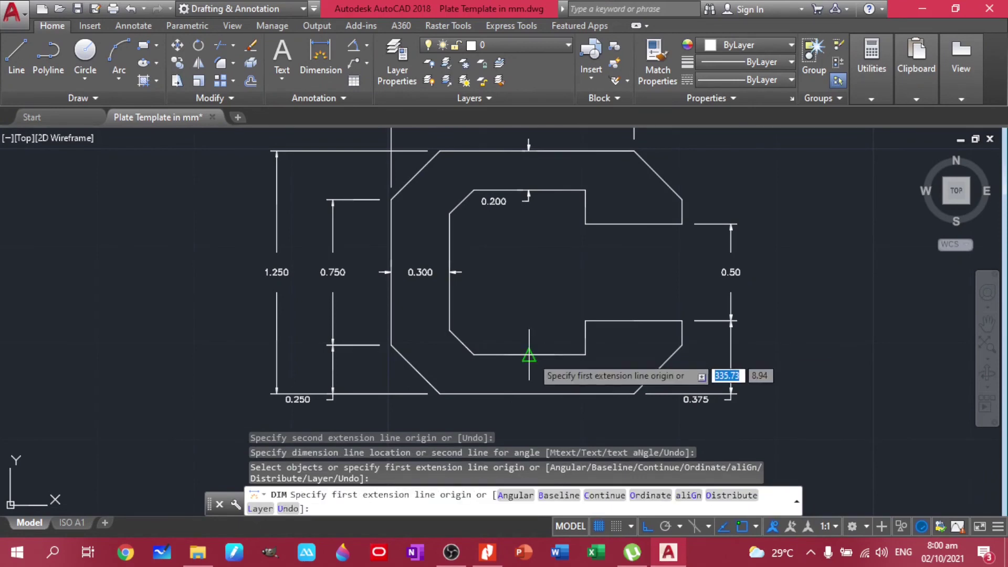
{"action": "left_click", "coordinate": [529, 355]}
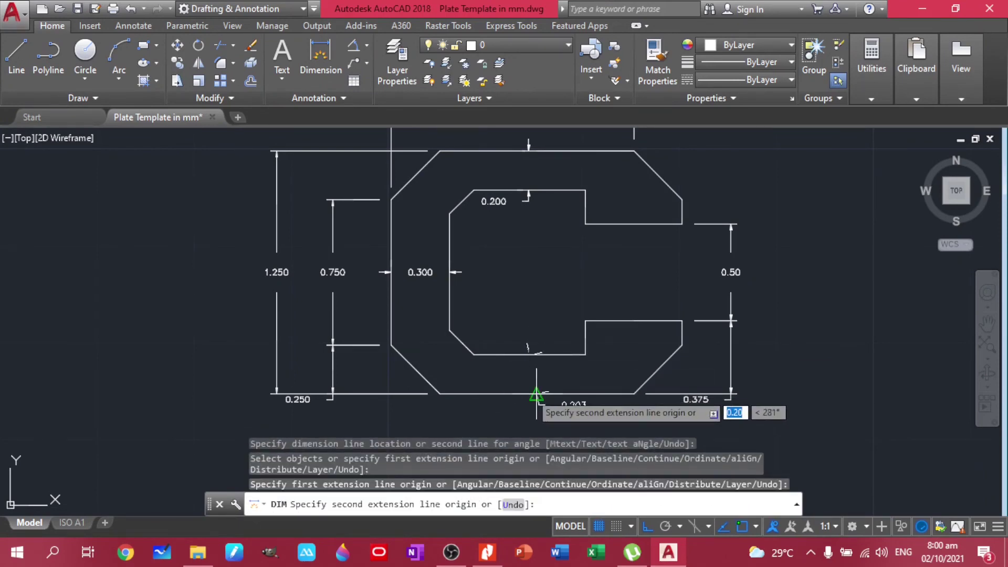
{"action": "left_click", "coordinate": [537, 394]}
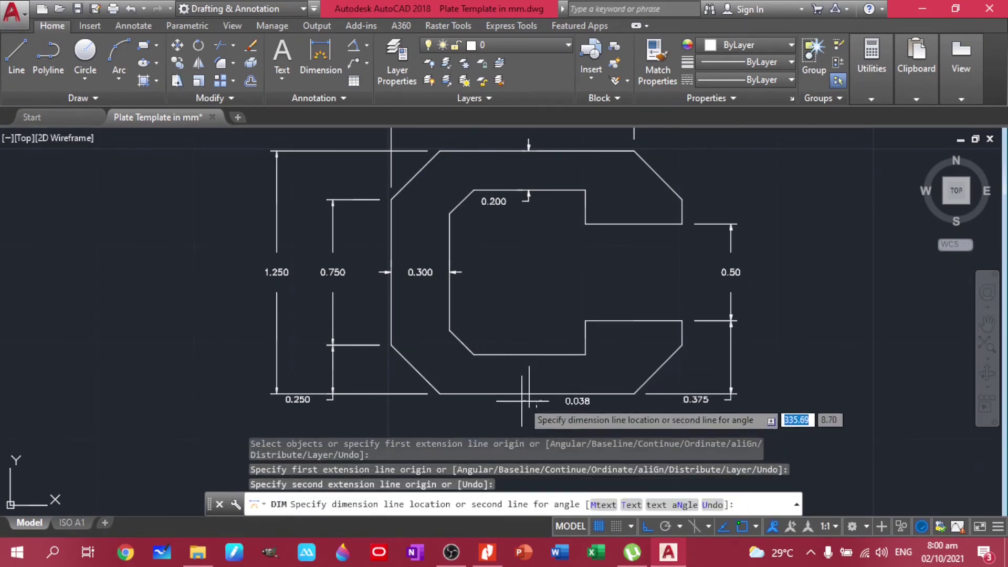
{"action": "left_click", "coordinate": [525, 404]}
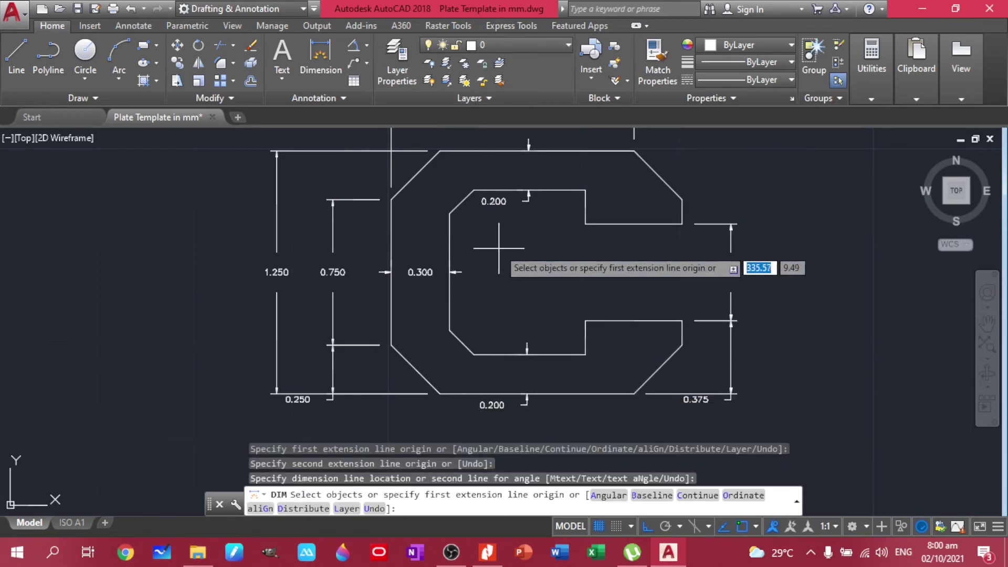
Dimension the vertical height of the inner upper-left chamfer, placing it between the outer and inner left edges
{"action": "middle_click_drag", "start_coordinate": [499, 248], "coordinate": [495, 337]}
{"action": "key", "text": "Return"}
{"action": "left_click", "coordinate": [450, 300]}
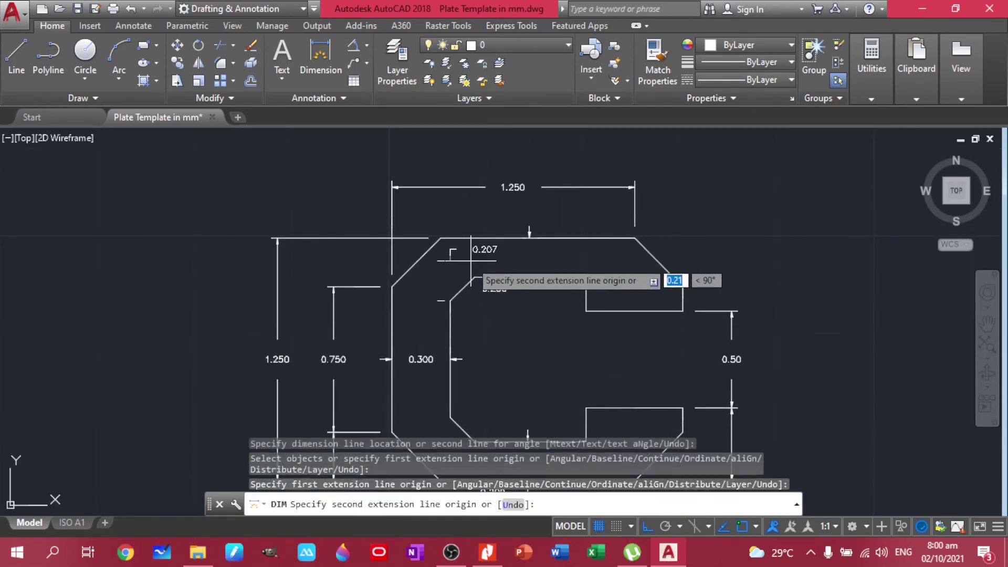
{"action": "left_click", "coordinate": [474, 278]}
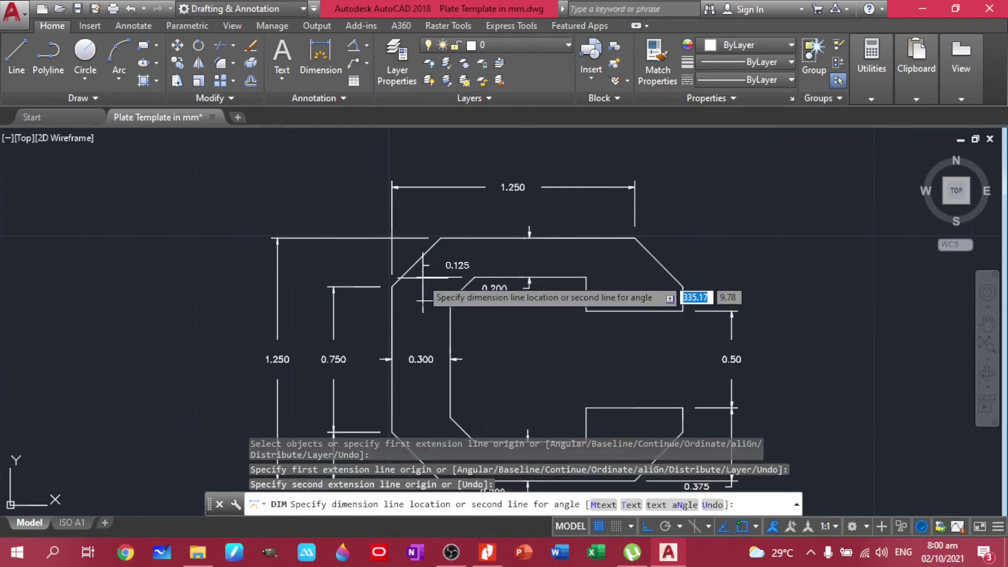
{"action": "left_click", "coordinate": [415, 301]}
Dimension the vertical height of the inner lower-left chamfer, placing it inside the left wall
{"action": "middle_click_drag", "start_coordinate": [491, 333], "coordinate": [527, 203]}
{"action": "key", "text": "Return"}
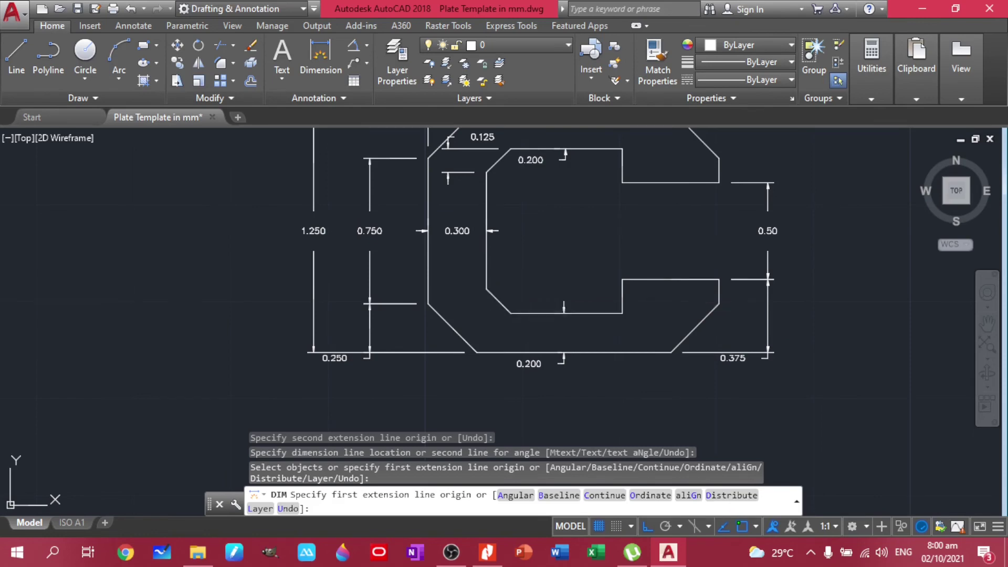
{"action": "left_click", "coordinate": [486, 287]}
{"action": "left_click", "coordinate": [510, 313]}
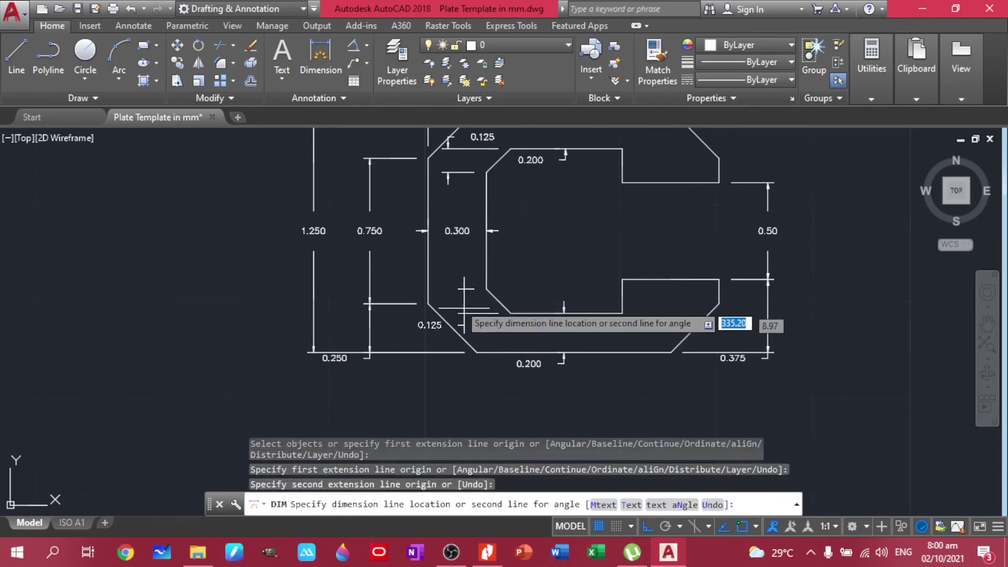
{"action": "left_click", "coordinate": [464, 309]}
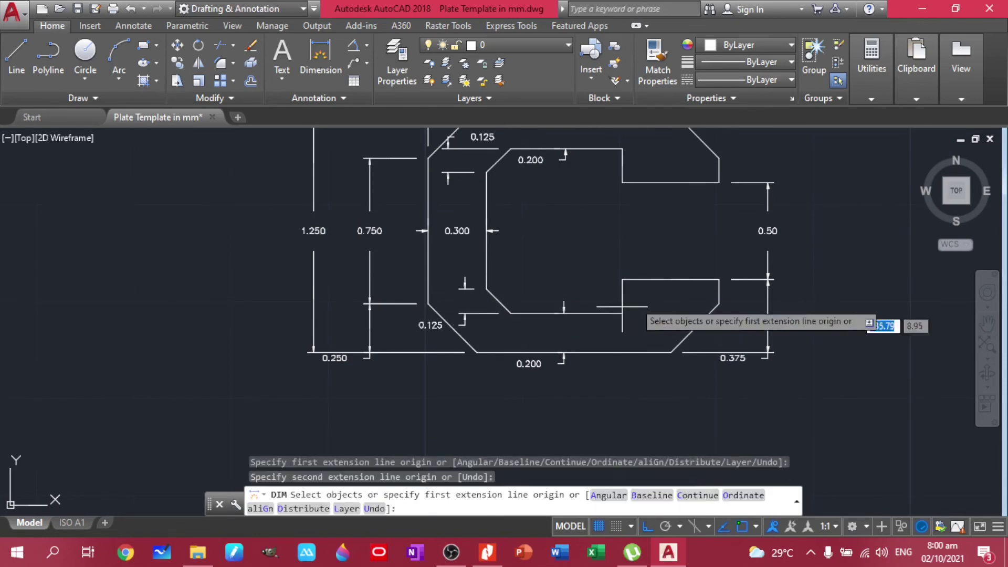
Dimension the horizontal length of the lower arm's top edge at the opening, placing it just above that edge
{"action": "left_click", "coordinate": [622, 279]}
{"action": "left_click", "coordinate": [720, 280]}
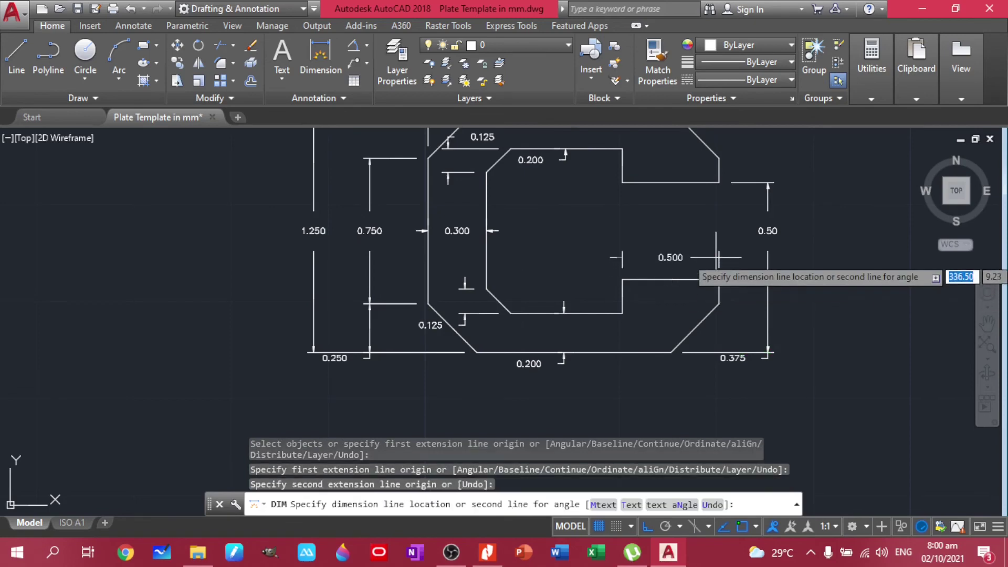
{"action": "left_click", "coordinate": [698, 257]}
Add an angular dimension between the inner upper-left chamfer and the inner left edge, placing it above the chamfer
{"action": "middle_click_drag", "start_coordinate": [507, 267], "coordinate": [473, 318]}
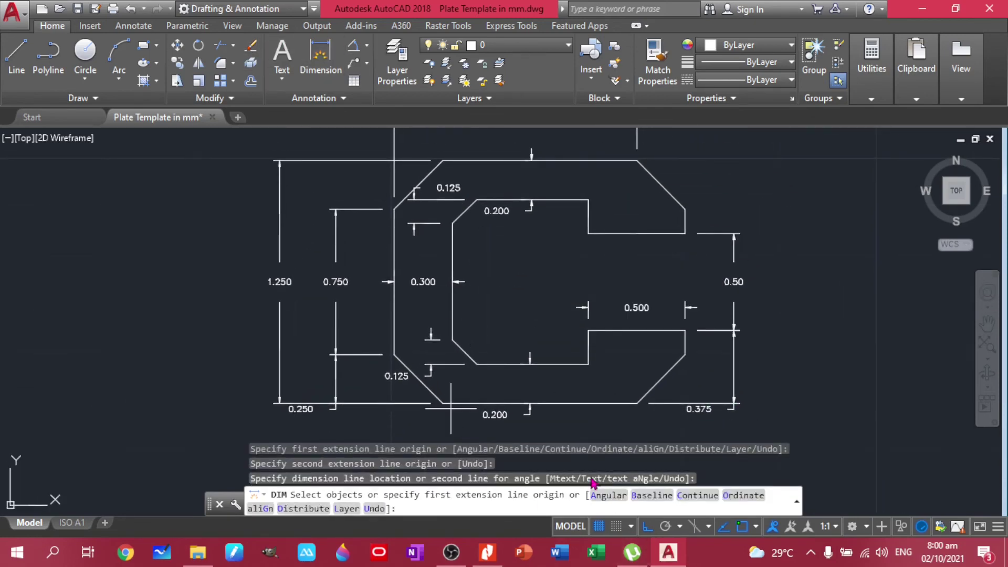
{"action": "left_click", "coordinate": [601, 504]}
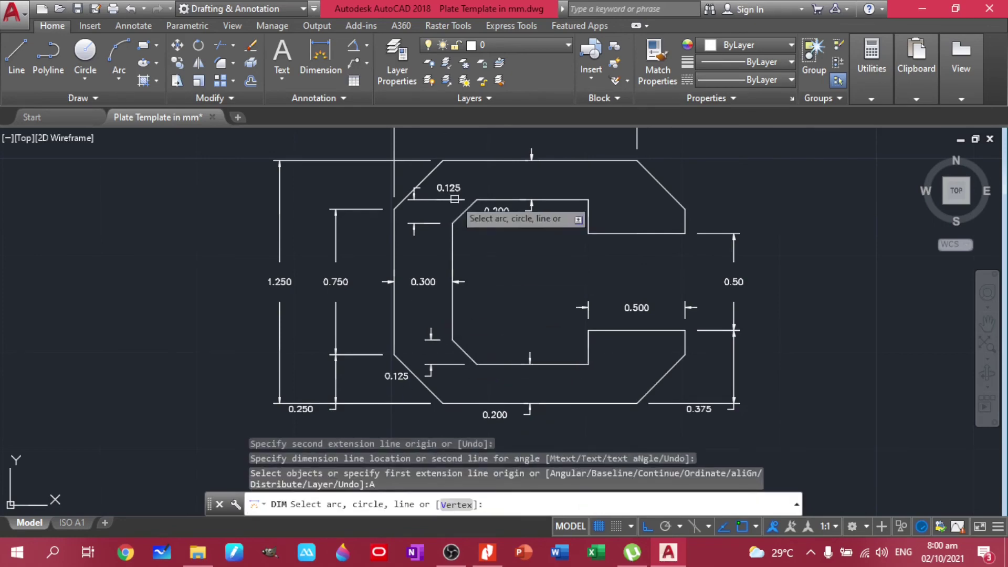
{"action": "left_click", "coordinate": [456, 220]}
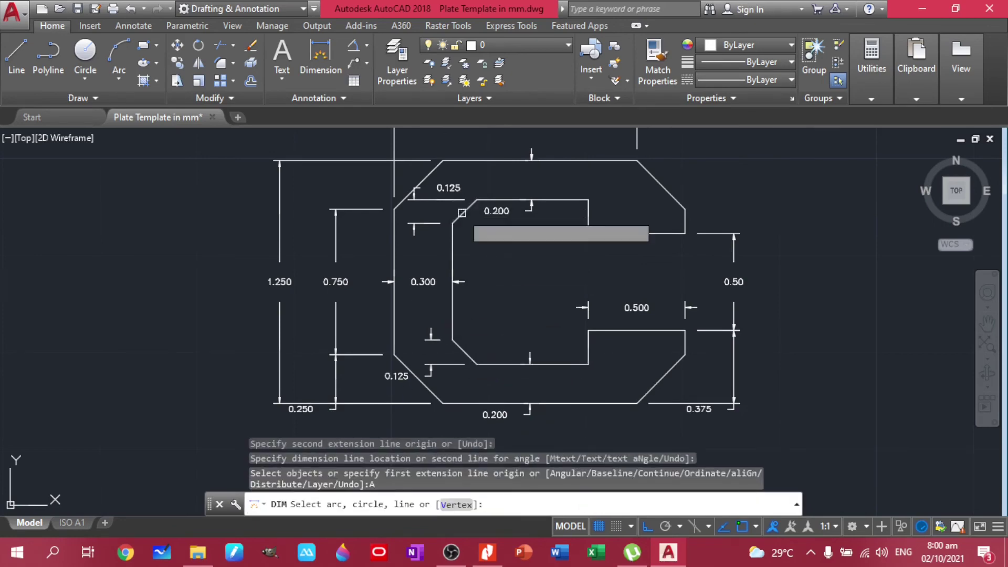
{"action": "left_click", "coordinate": [450, 238]}
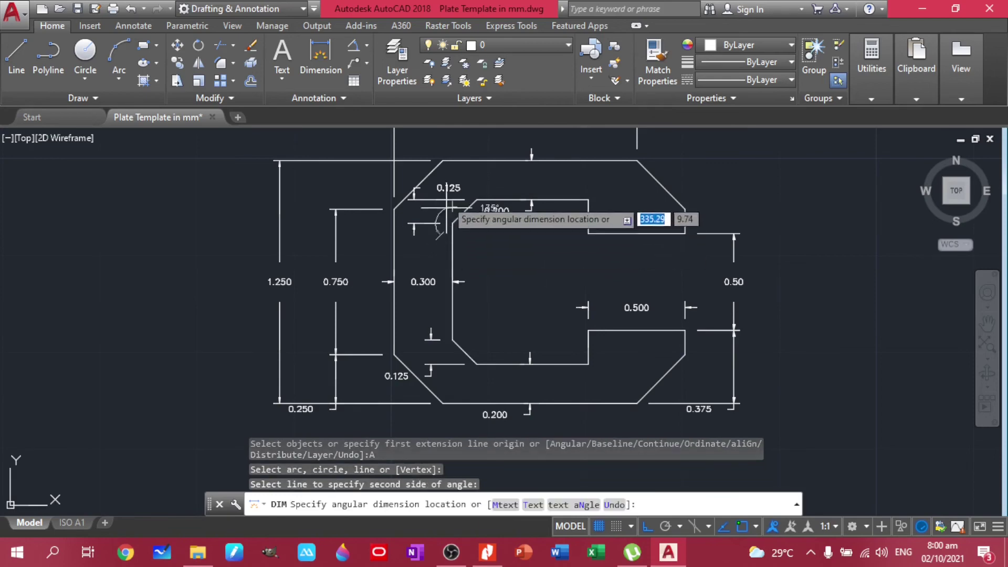
{"action": "left_click", "coordinate": [473, 174]}
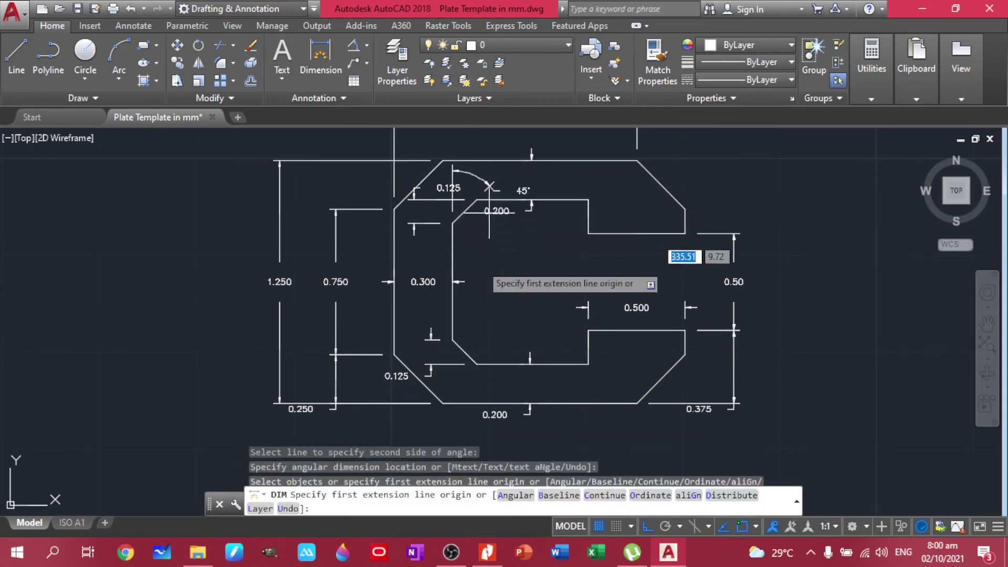
{"action": "middle_click_drag", "start_coordinate": [461, 356], "coordinate": [460, 323]}
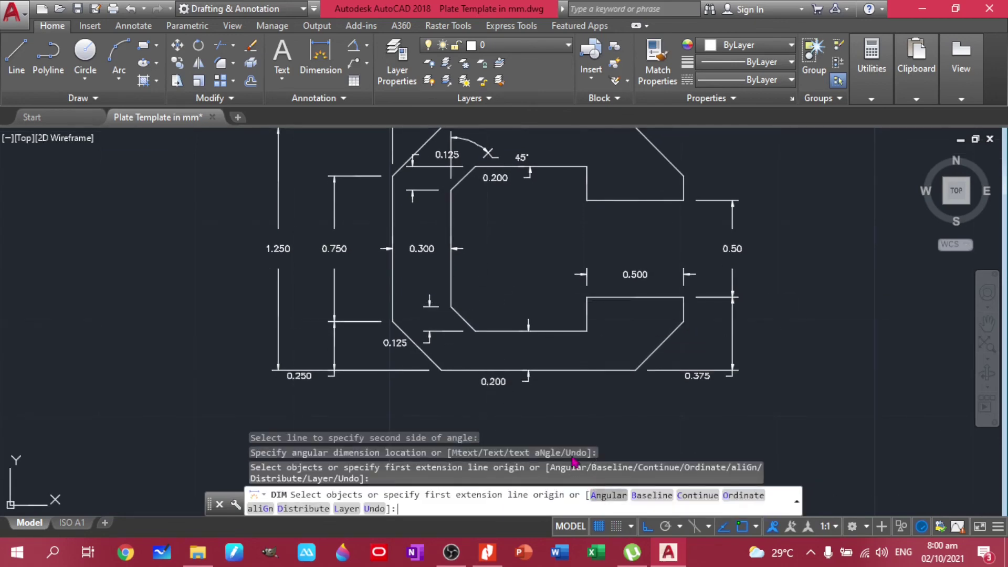
Add an angular dimension between the inner lower-left chamfer and the inner left edge, placing it below the chamfer
{"action": "type", "text": "A"}
{"action": "key", "text": "Return"}
{"action": "left_click", "coordinate": [456, 319]}
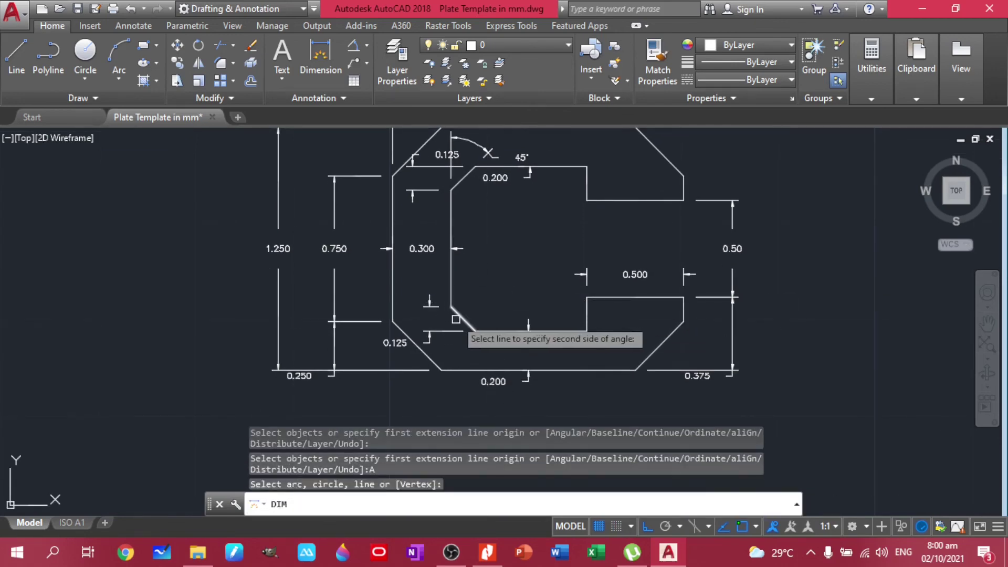
{"action": "left_click", "coordinate": [481, 331]}
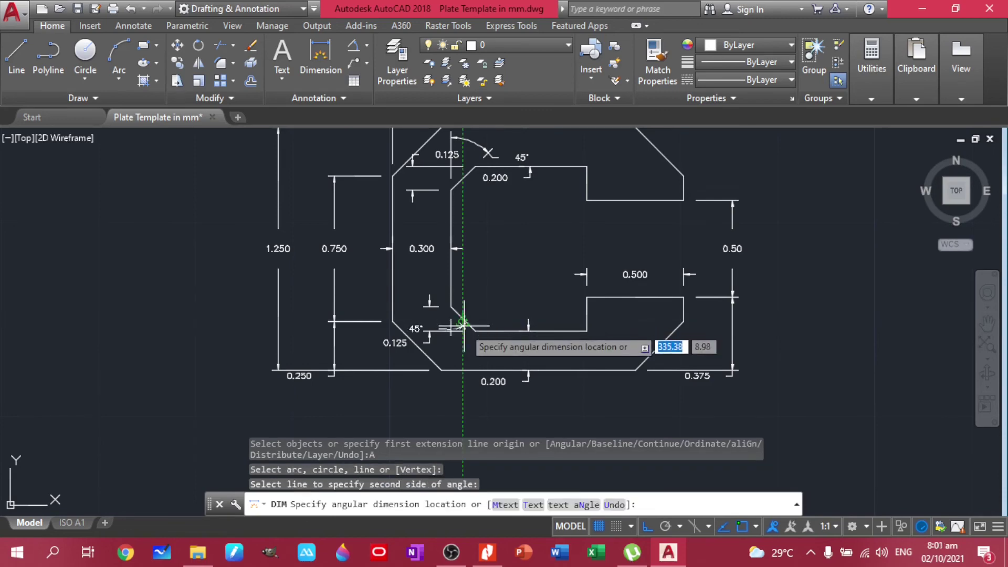
{"action": "left_click", "coordinate": [458, 354]}
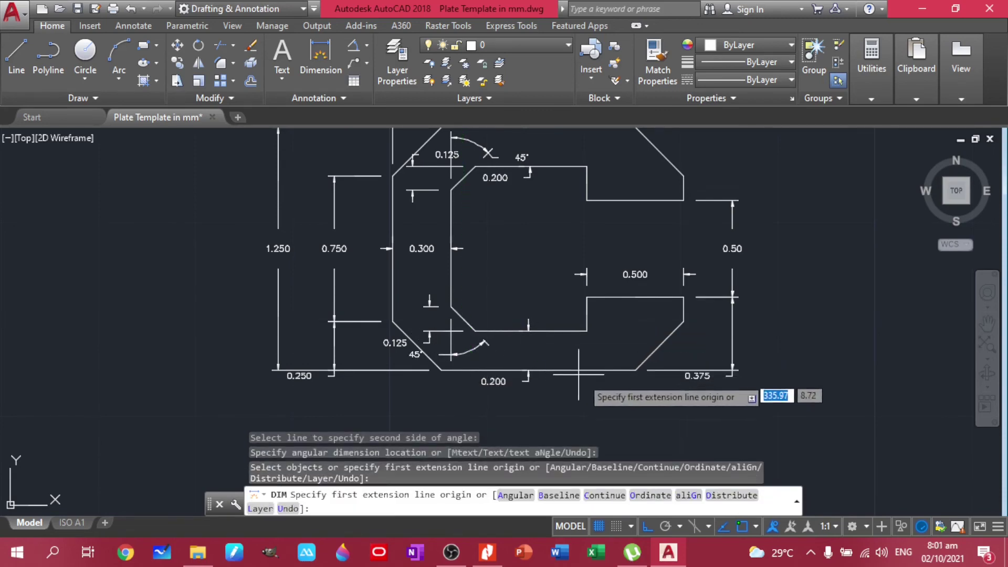
{"action": "scroll", "coordinate": [600, 393], "scroll_direction": "down", "scroll_amount": 2}
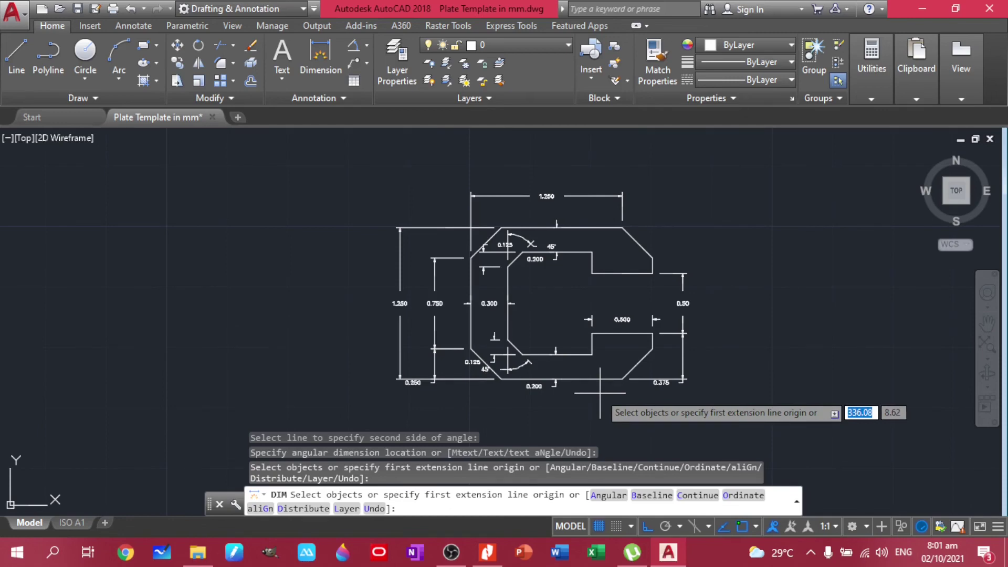
{"action": "middle_click_drag", "start_coordinate": [600, 393], "coordinate": [522, 394]}
Check the dimension format in the Exercise 3 PDF, then return to AutoCAD and set the top horizontal dimension's text to 1.25
{"action": "left_click", "coordinate": [488, 553]}
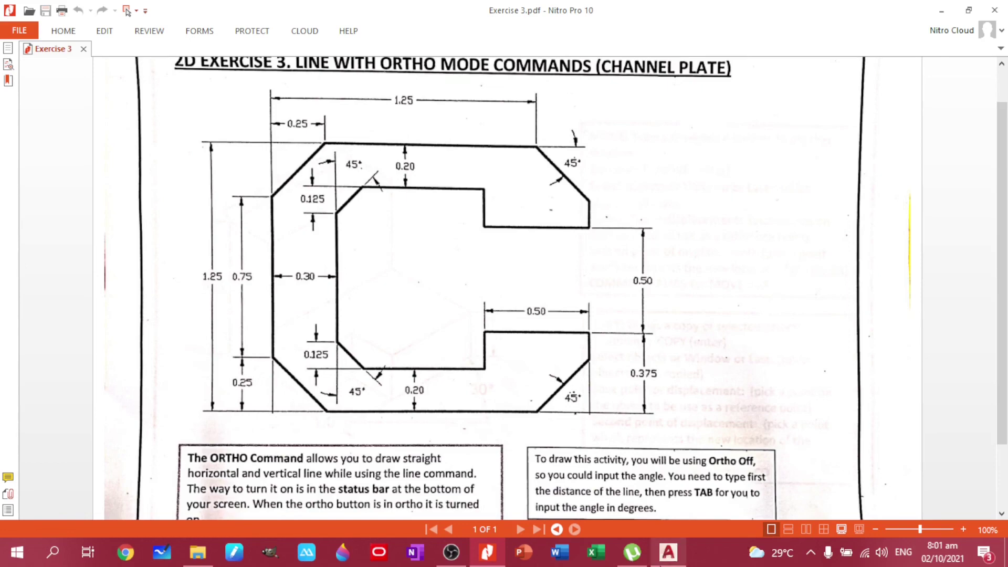
{"action": "left_click", "coordinate": [668, 551]}
{"action": "scroll", "coordinate": [505, 388], "scroll_direction": "up", "scroll_amount": 5}
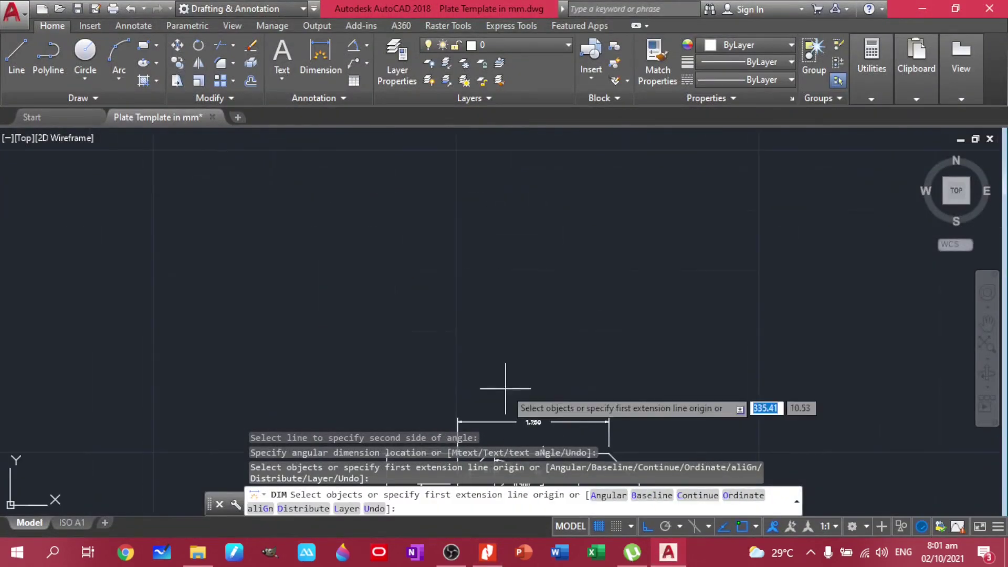
{"action": "scroll", "coordinate": [531, 387], "scroll_direction": "up", "scroll_amount": 6}
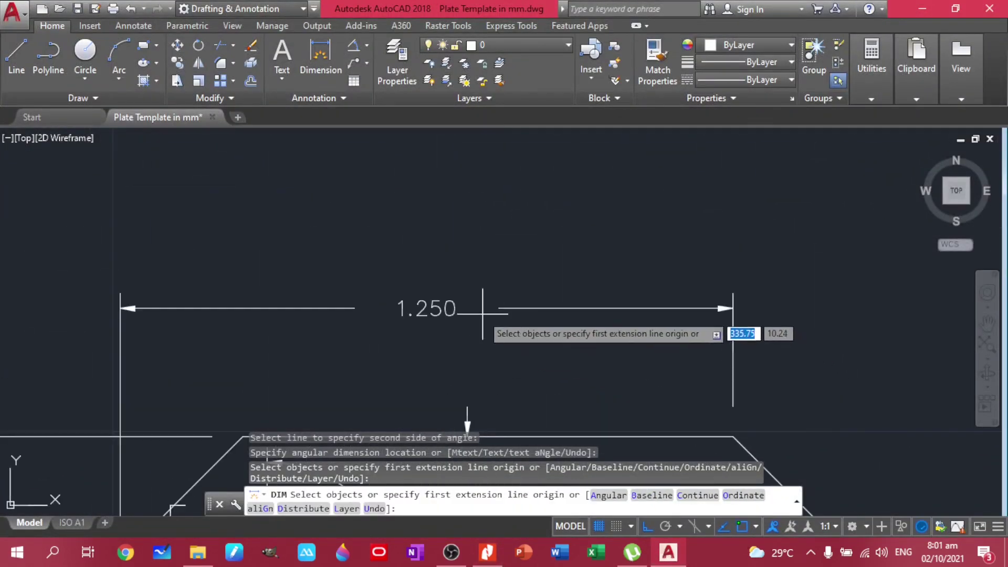
{"action": "key", "text": "Escape"}
{"action": "left_click", "coordinate": [427, 308]}
{"action": "double_click", "coordinate": [427, 308]}
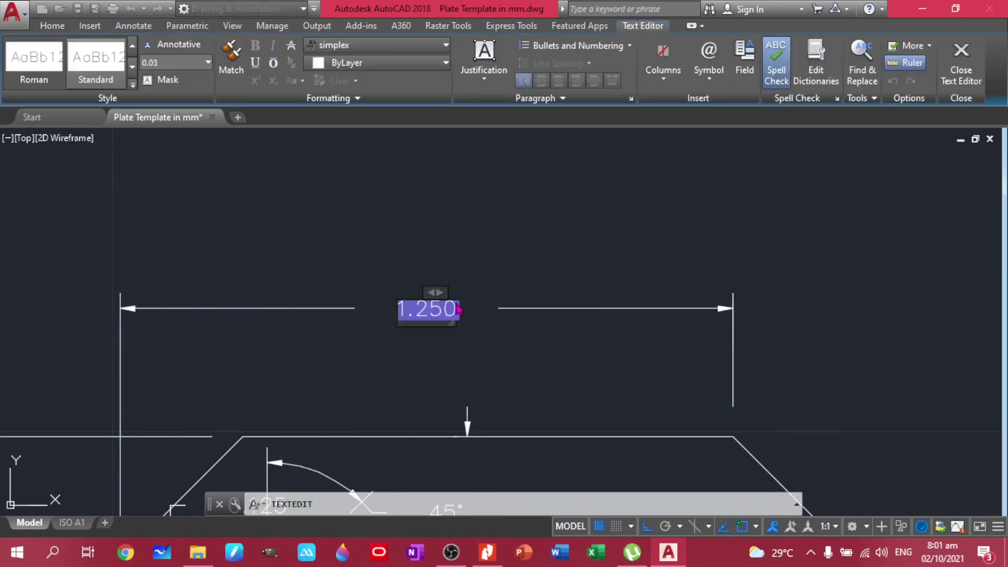
{"action": "type", "text": "1"}
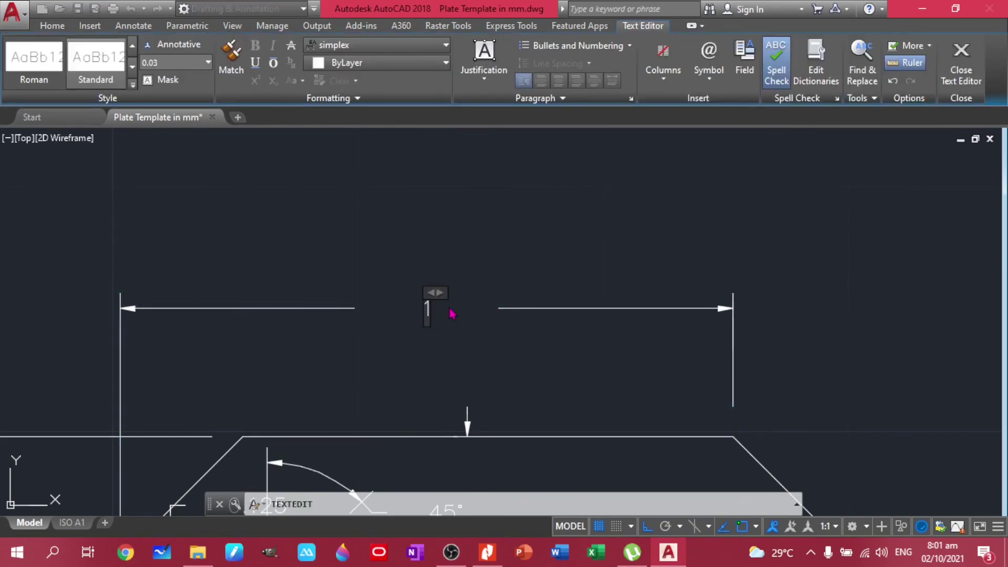
{"action": "left_click", "coordinate": [475, 353]}
Set the text of the overall height dimension to 1.25 and of the outer left edge's dimension to 0.75
{"action": "scroll", "coordinate": [468, 342], "scroll_direction": "down", "scroll_amount": 2}
{"action": "scroll", "coordinate": [389, 394], "scroll_direction": "up", "scroll_amount": 5}
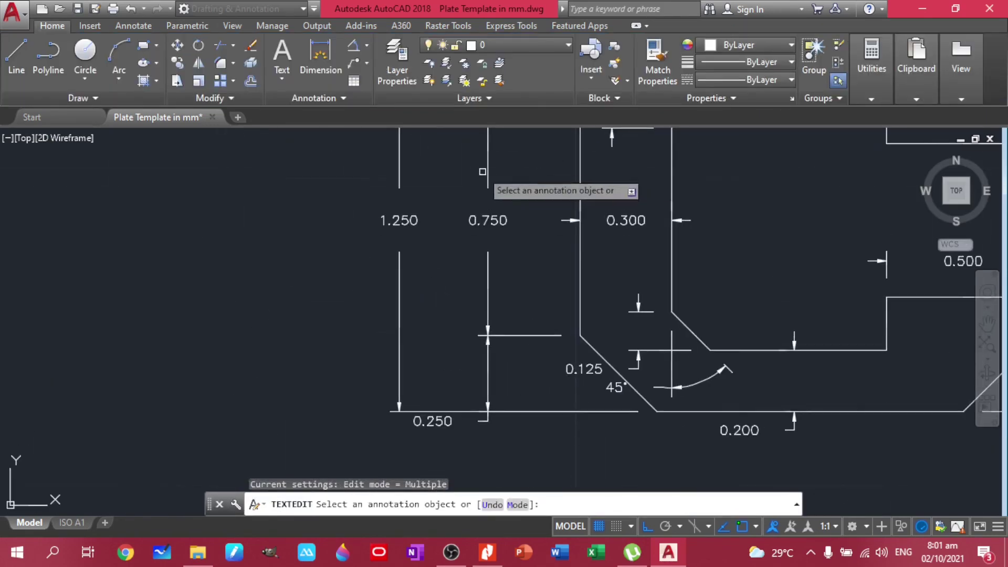
{"action": "left_click", "coordinate": [416, 221]}
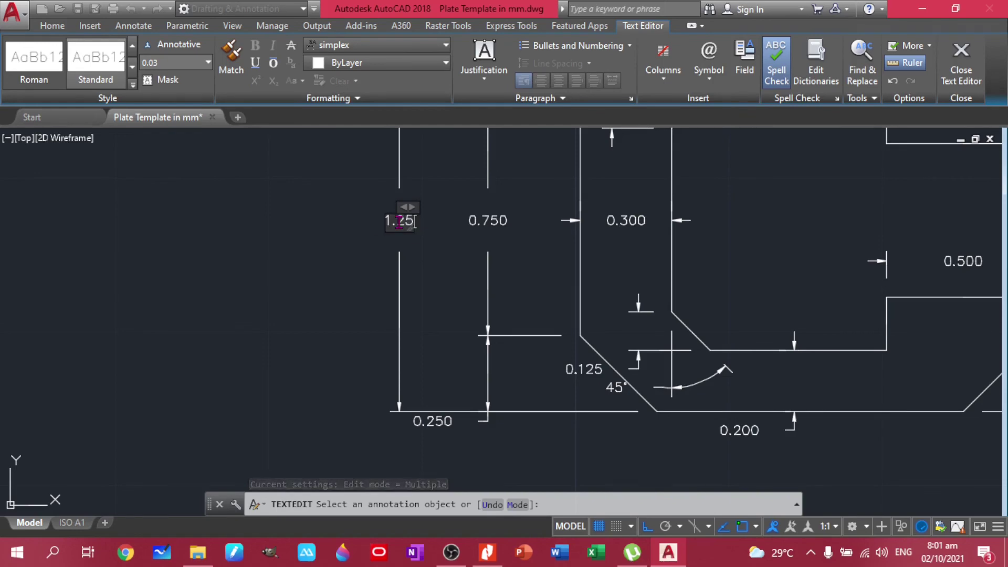
{"action": "left_click", "coordinate": [502, 250]}
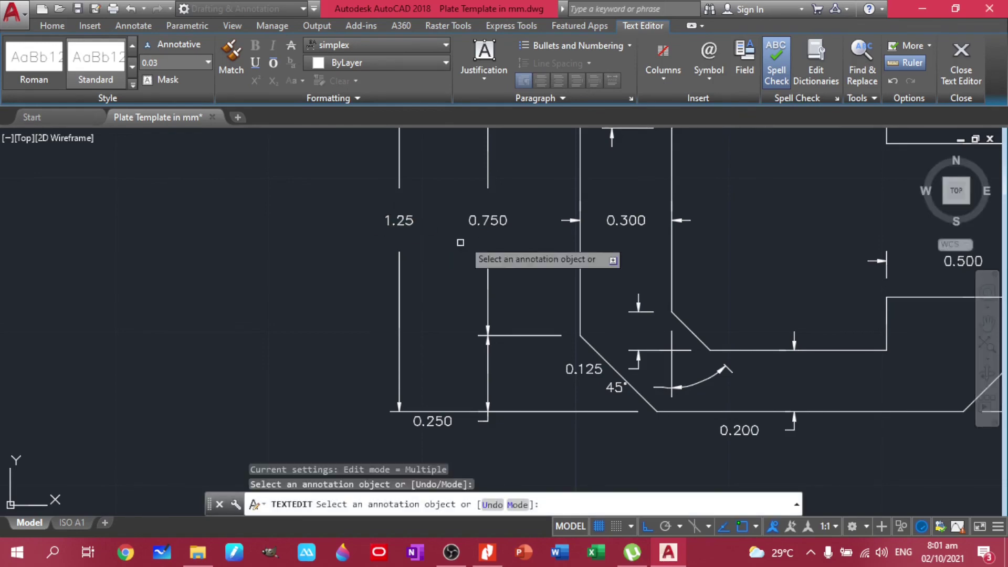
{"action": "left_click", "coordinate": [501, 221]}
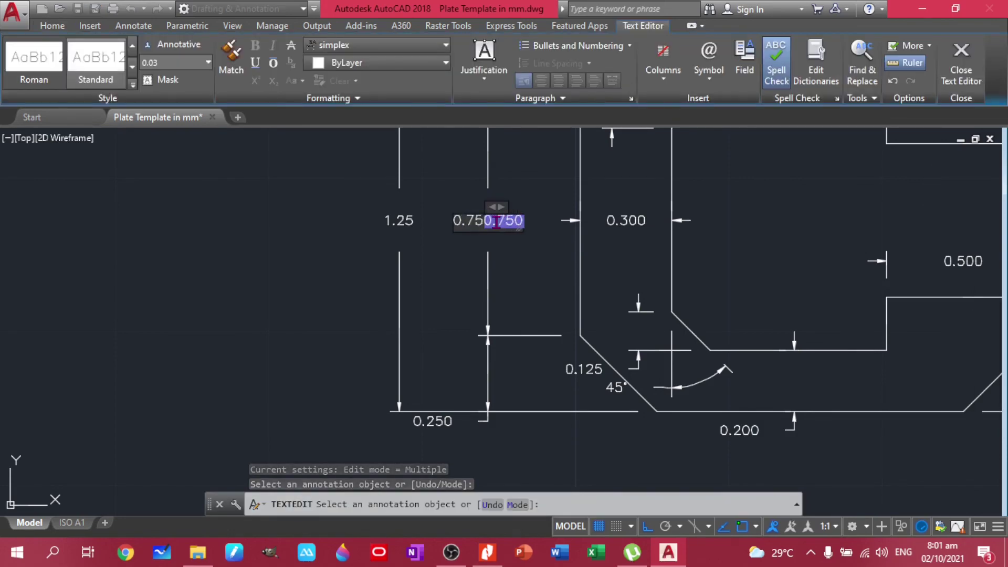
{"action": "type", "text": "0.75"}
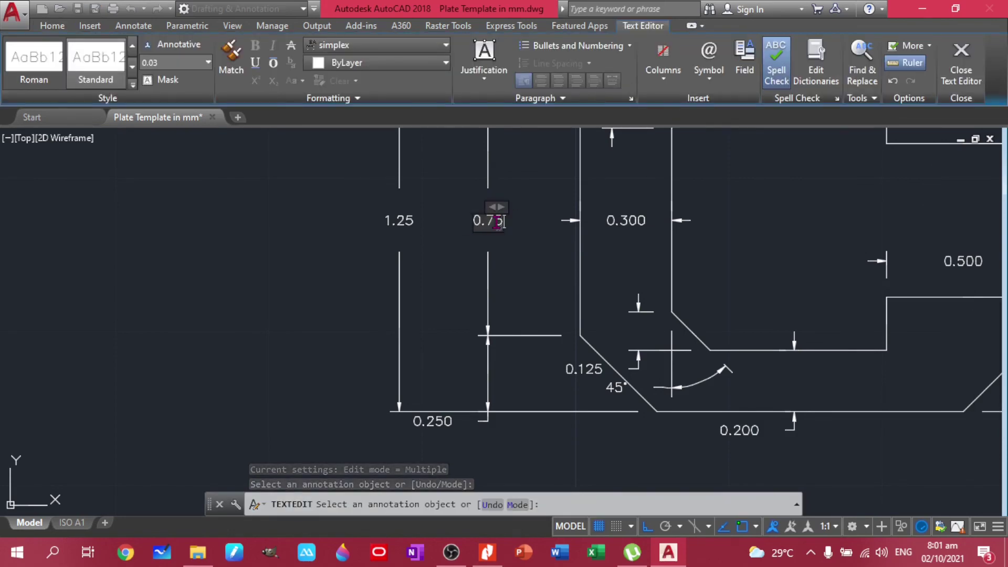
{"action": "left_click", "coordinate": [428, 422]}
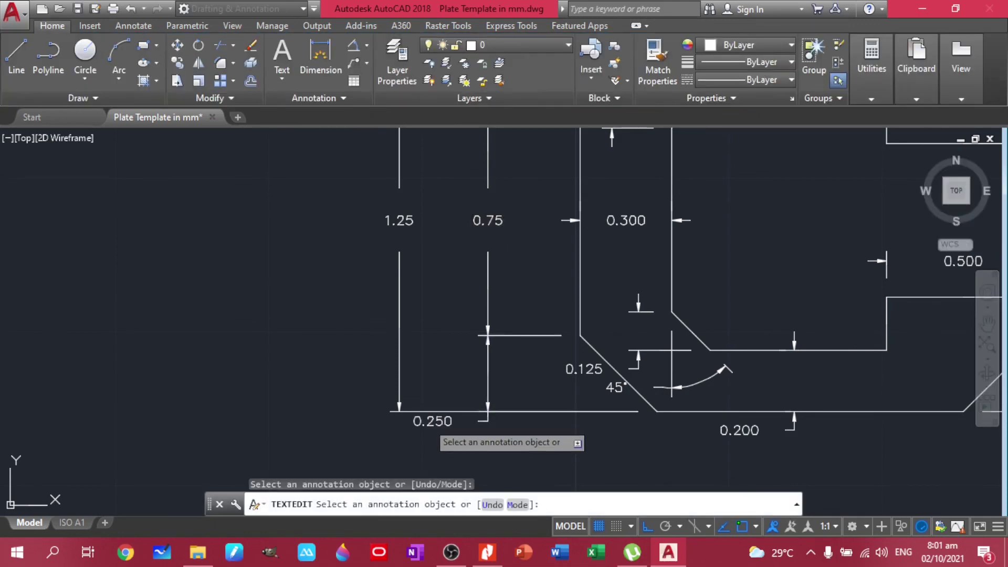
Set the text of the outer lower-left chamfer's height dimension to 0.25
{"action": "left_click", "coordinate": [430, 421]}
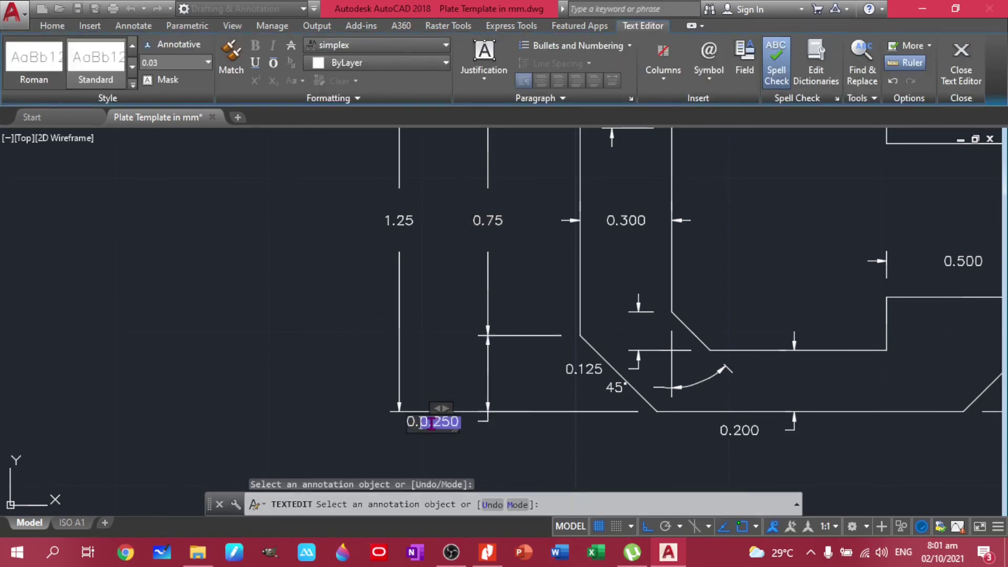
{"action": "type", "text": "0.25"}
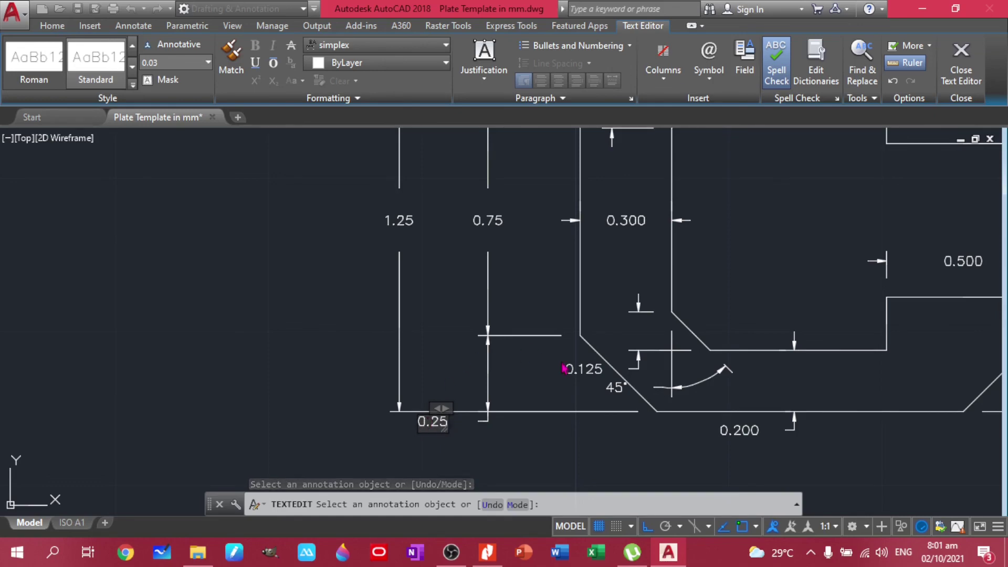
{"action": "left_click", "coordinate": [563, 368]}
{"action": "scroll", "coordinate": [604, 415], "scroll_direction": "down", "scroll_amount": 3}
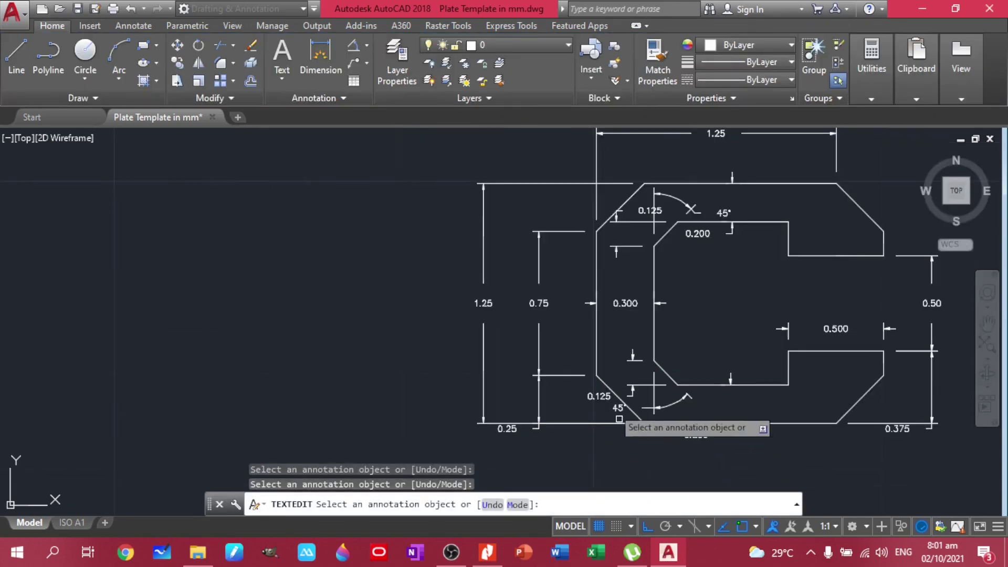
{"action": "left_click", "coordinate": [598, 398]}
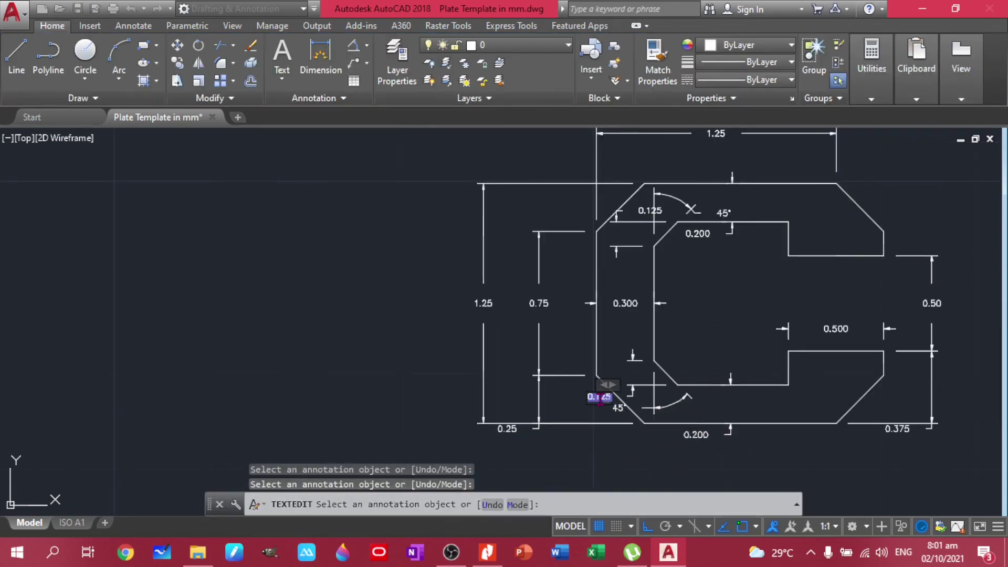
{"action": "left_click", "coordinate": [623, 449]}
Set the text of the lower arm's thickness dimension below the plate to 0.20
{"action": "middle_click_drag", "start_coordinate": [681, 461], "coordinate": [532, 461]}
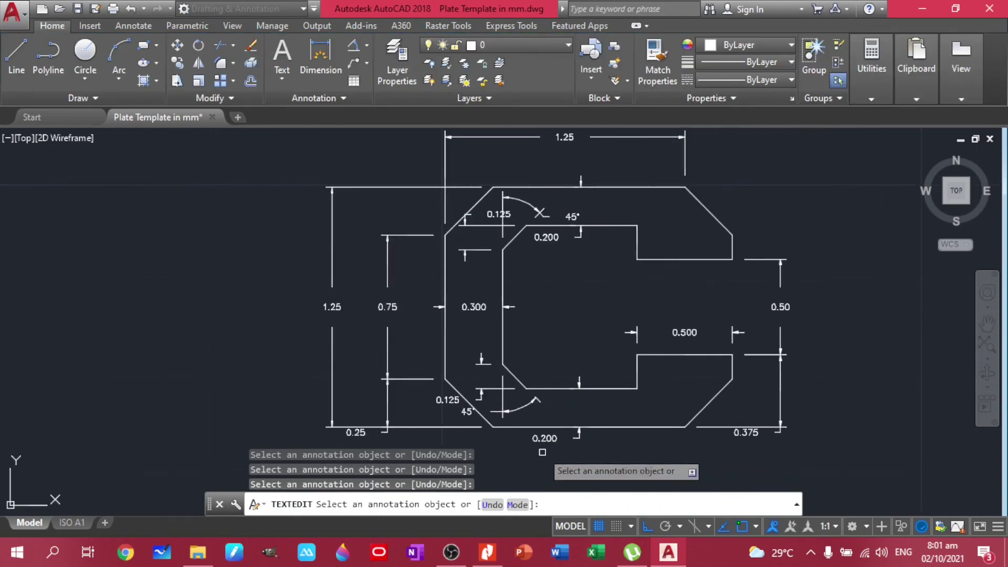
{"action": "scroll", "coordinate": [548, 440], "scroll_direction": "up", "scroll_amount": 2}
{"action": "left_click", "coordinate": [548, 439]}
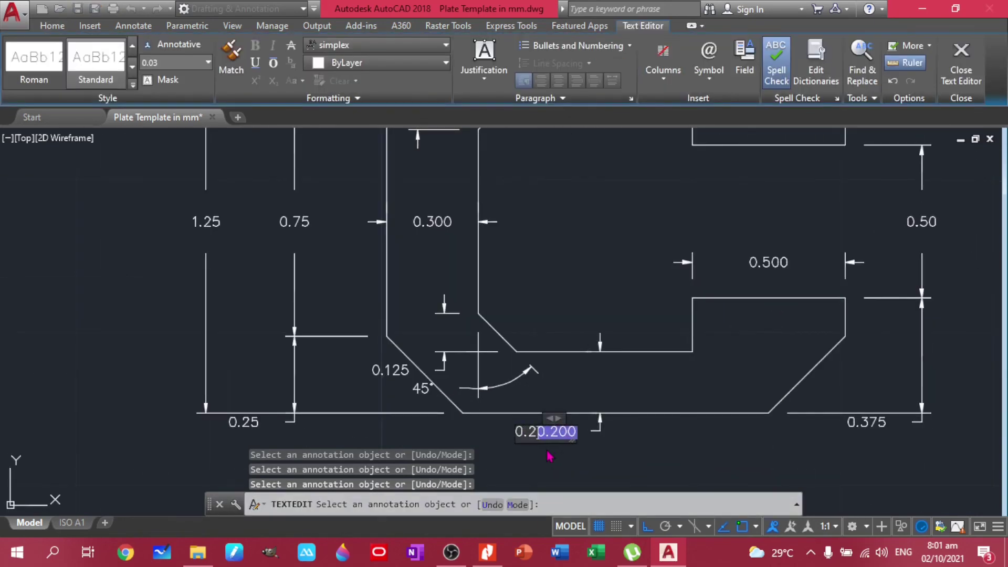
{"action": "type", "text": "0.20"}
{"action": "key", "text": "Delete"}
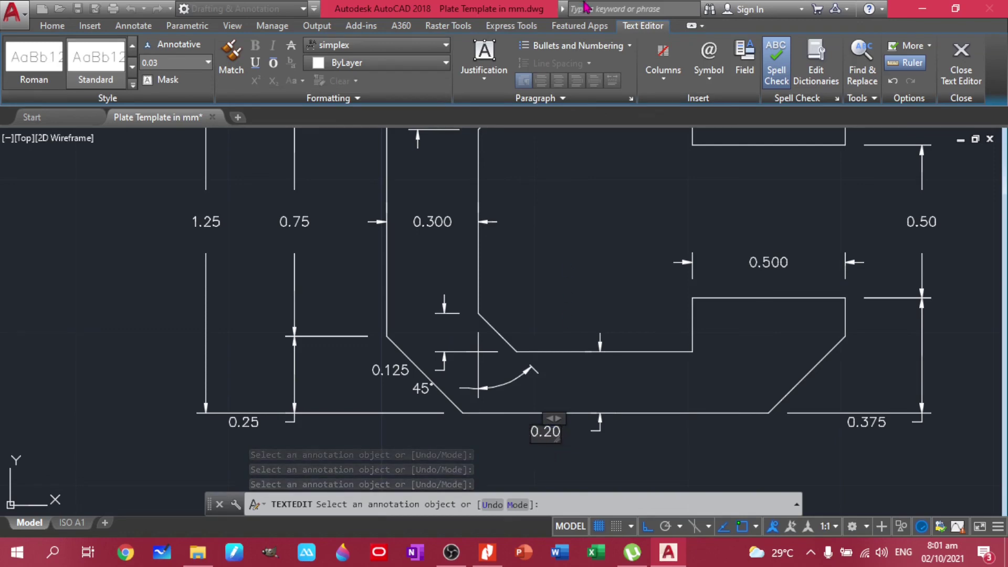
{"action": "left_click", "coordinate": [454, 221]}
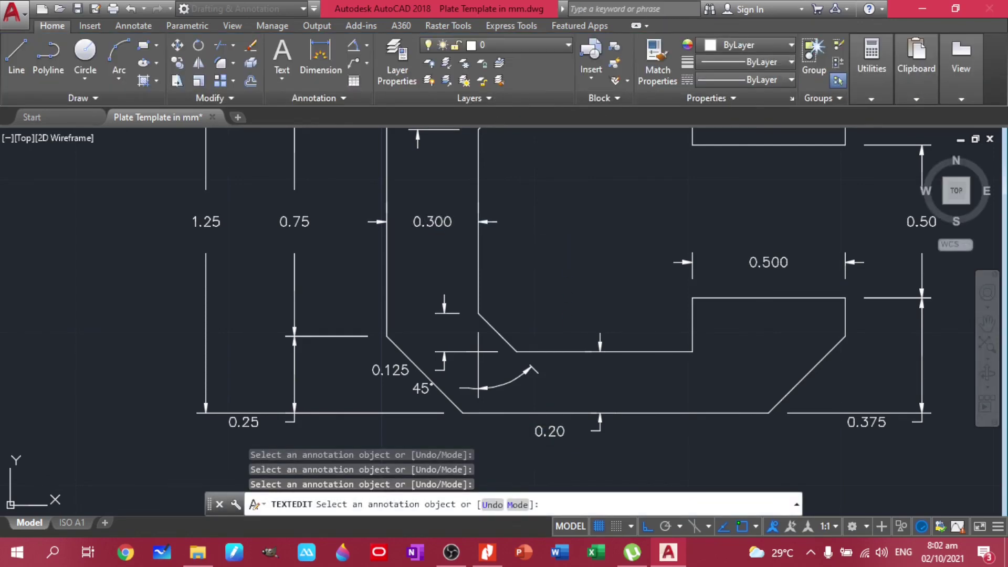
Set the text of the left wall's thickness dimension to 0.30
{"action": "left_click", "coordinate": [433, 224]}
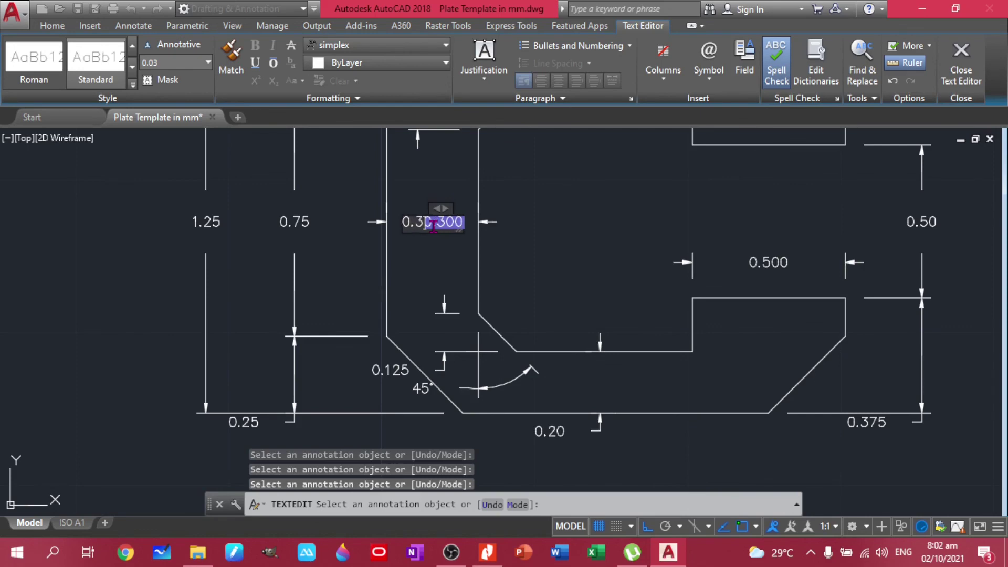
{"action": "type", "text": "0.30"}
{"action": "key", "text": "Delete"}
{"action": "left_click", "coordinate": [434, 254]}
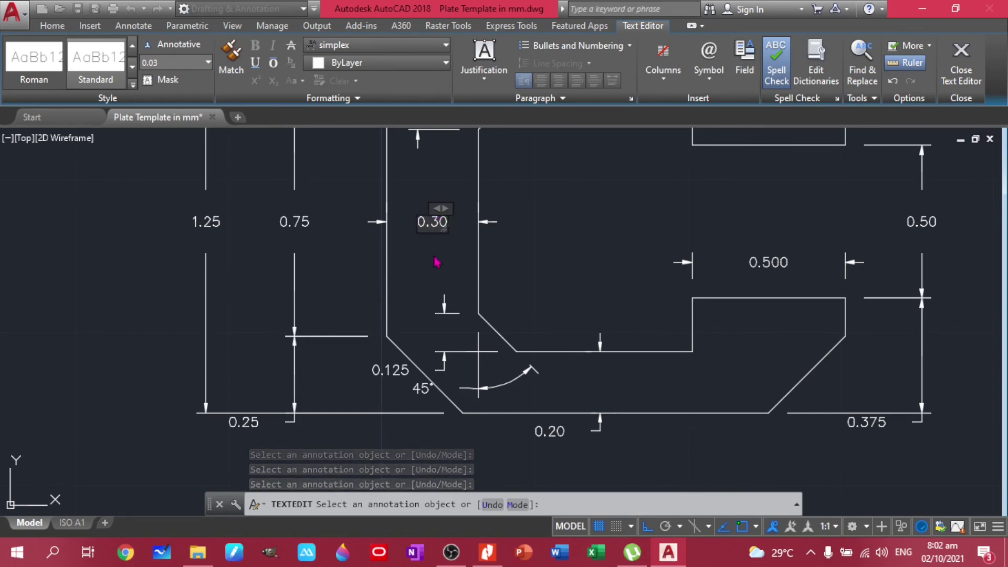
Set the text of the horizontal dimension above the lower arm's opening edge to 0.50
{"action": "left_click", "coordinate": [782, 263]}
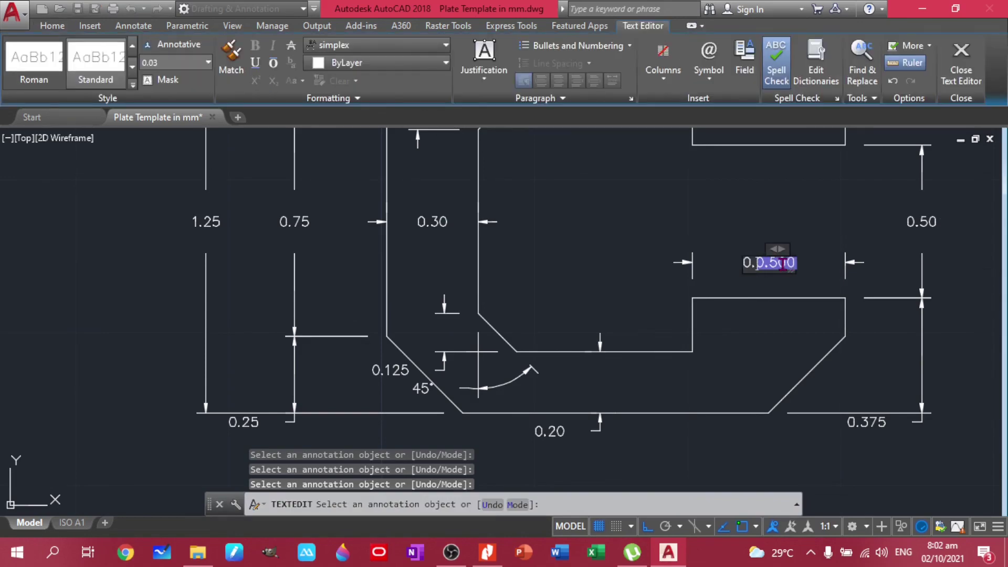
{"action": "type", "text": "0.50"}
{"action": "key", "text": "Delete"}
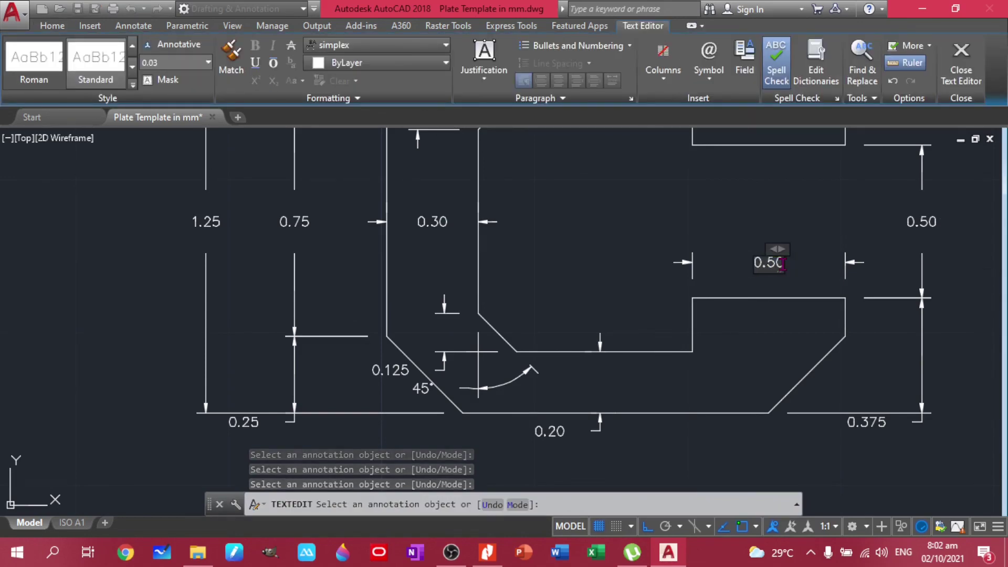
{"action": "left_click", "coordinate": [591, 174]}
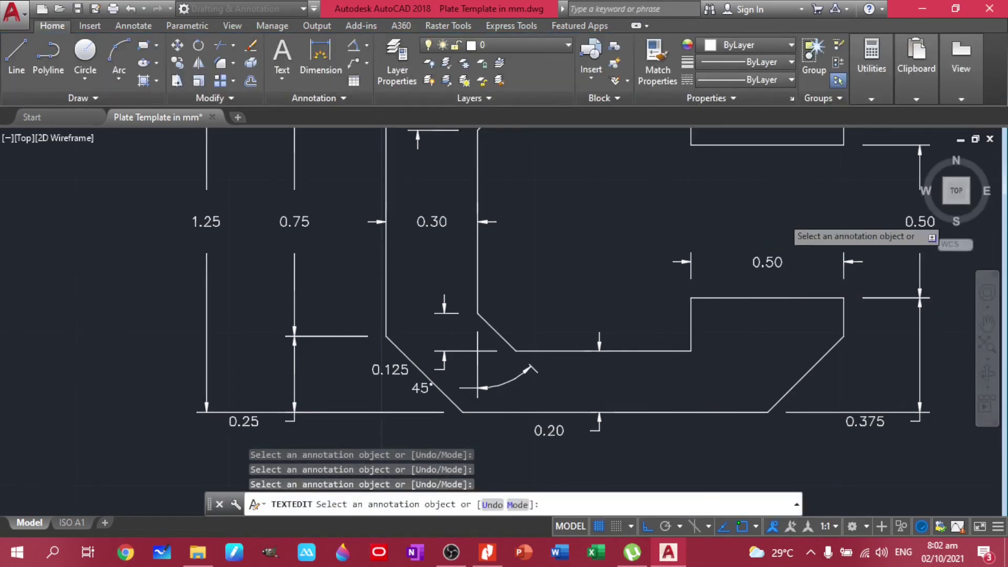
{"action": "scroll", "coordinate": [791, 223], "scroll_direction": "down", "scroll_amount": 4}
{"action": "mouse_move", "coordinate": [790, 224]}
{"action": "middle_mouse_down"}
{"action": "mouse_move", "coordinate": [523, 365]}
{"action": "mouse_move", "coordinate": [520, 326]}
{"action": "middle_mouse_up"}
{"action": "scroll", "coordinate": [522, 365], "scroll_direction": "up", "scroll_amount": 2}
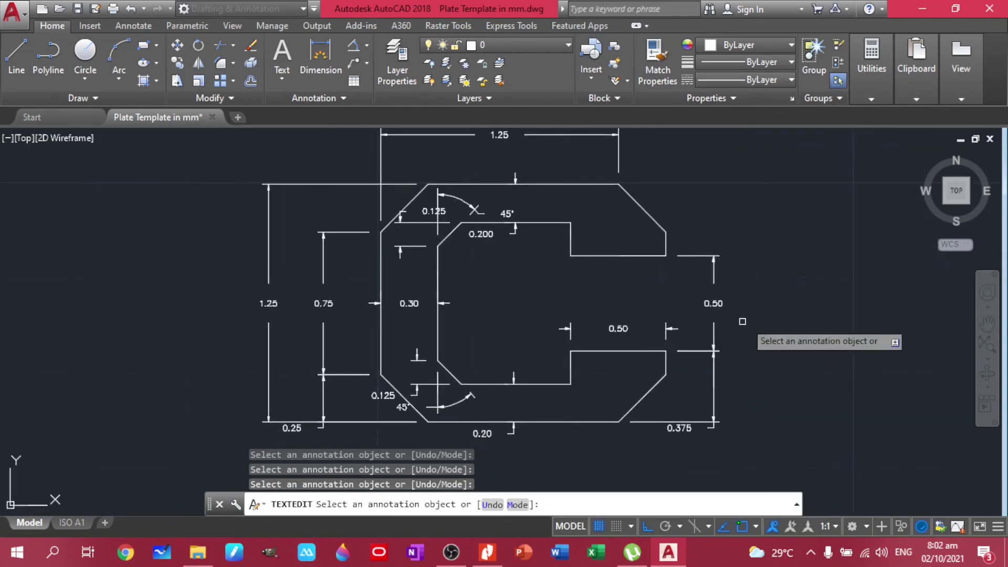